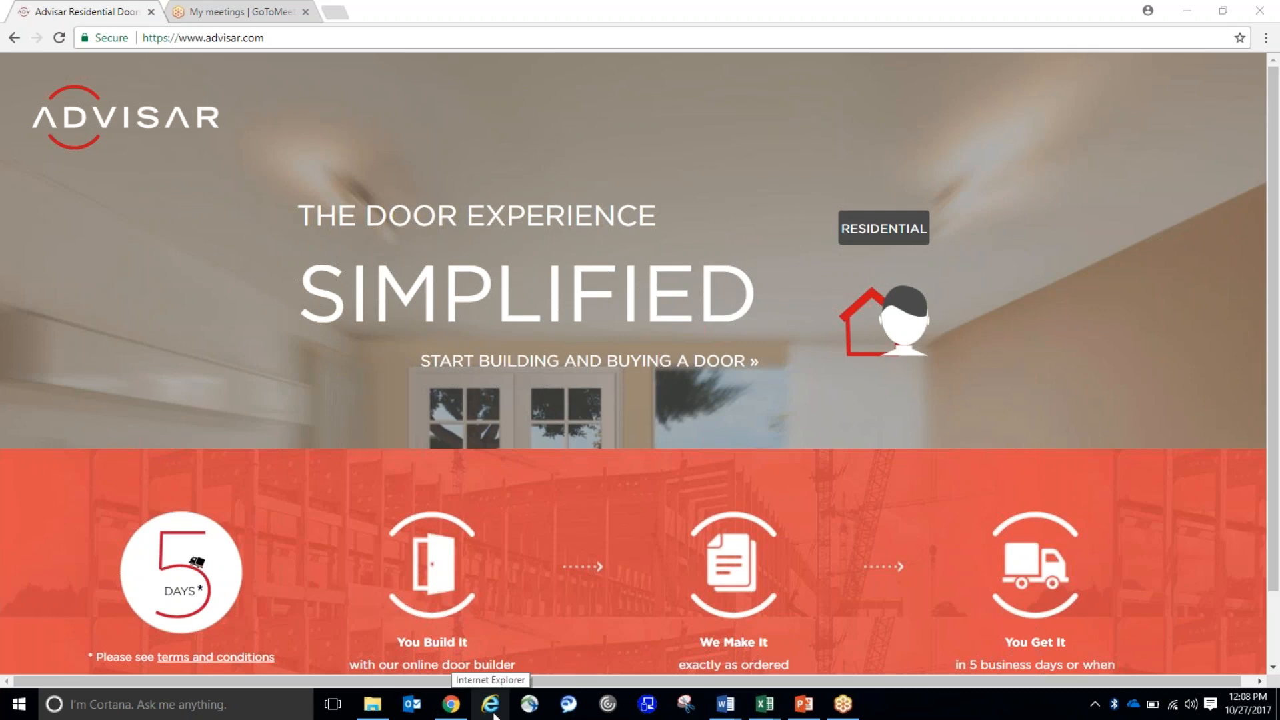
# - Enter the Advisar residential site and open its login page
pyautogui.moveTo(445, 712)
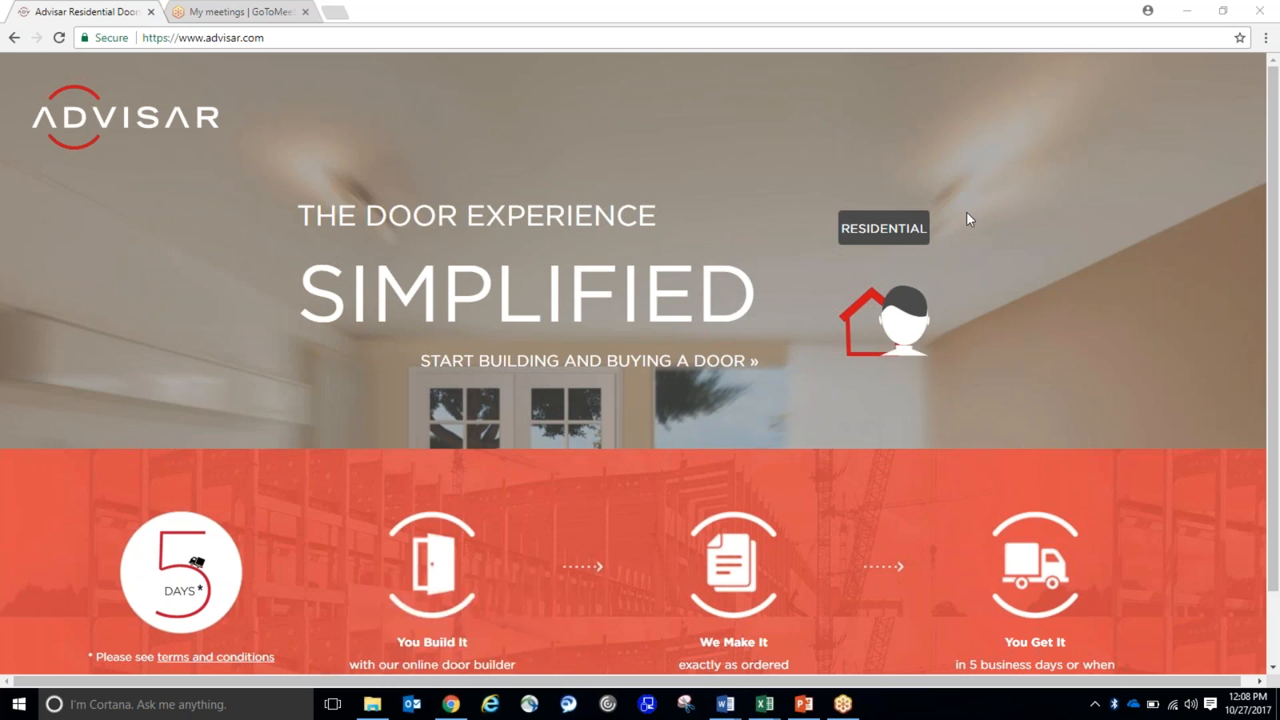
pyautogui.click(895, 232)
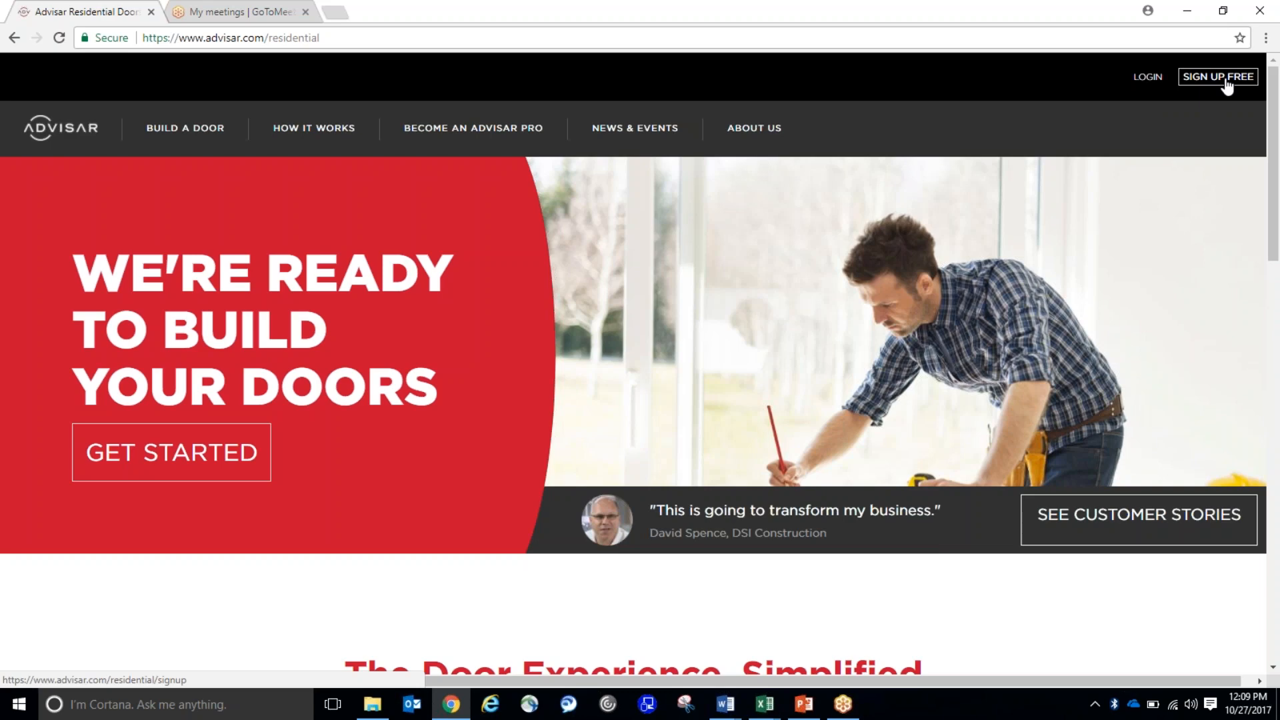
pyautogui.click(1147, 77)
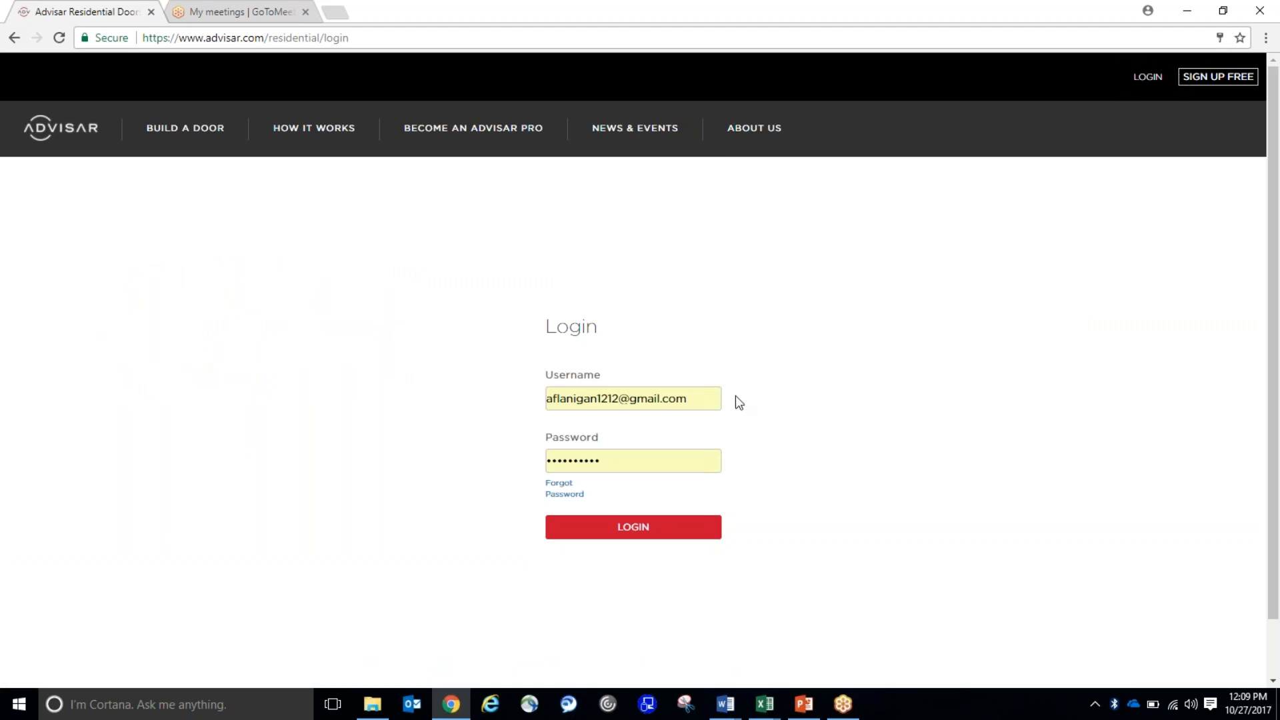
# - Replace the username with the primary contractor account's e-mail, fill in its saved account password and log in
pyautogui.click(716, 394)
pyautogui.press('BackSpace')
pyautogui.press('BackSpace')
pyautogui.press('BackSpace')
pyautogui.press('BackSpace')
pyautogui.press('BackSpace')
pyautogui.press('BackSpace')
pyautogui.press('BackSpace')
pyautogui.press('BackSpace')
pyautogui.press('BackSpace')
pyautogui.press('BackSpace')
pyautogui.press('BackSpace')
pyautogui.press('BackSpace')
pyautogui.press('BackSpace')
pyautogui.press('BackSpace')
pyautogui.press('BackSpace')
pyautogui.press('BackSpace')
pyautogui.press('BackSpace')
pyautogui.press('BackSpace')
pyautogui.press('BackSpace')
pyautogui.press('BackSpace')
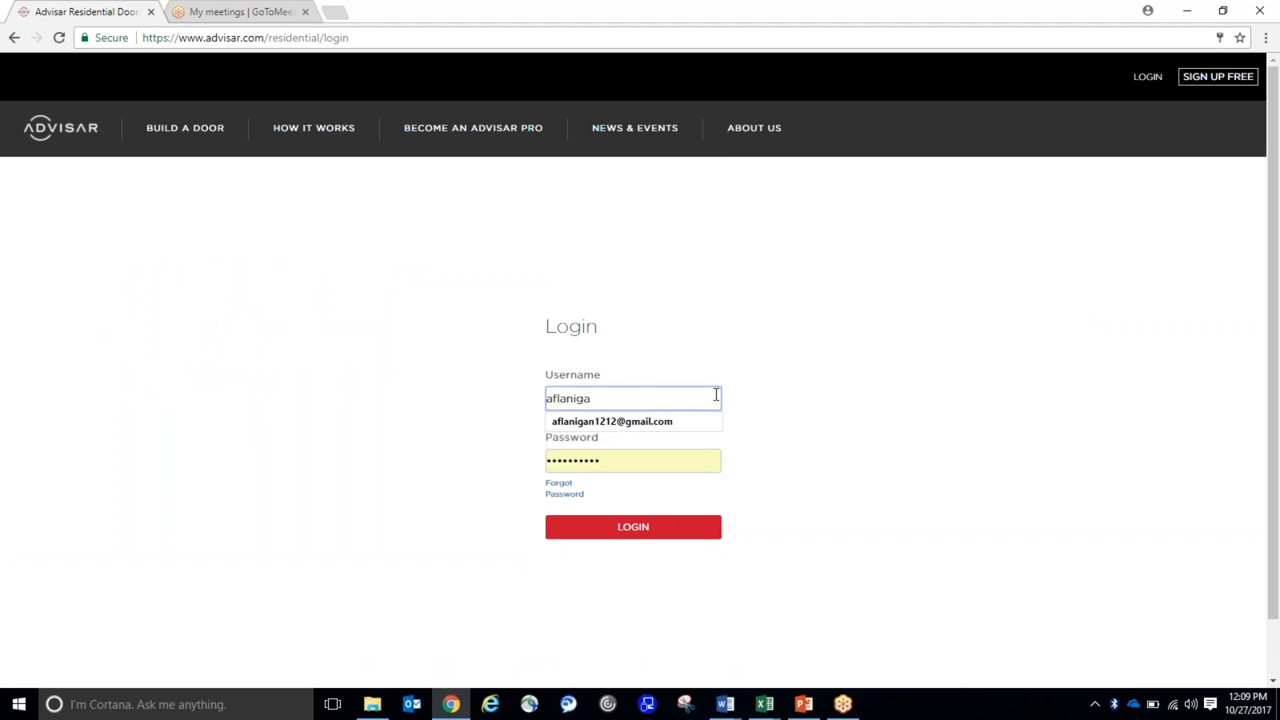
pyautogui.write('amy')
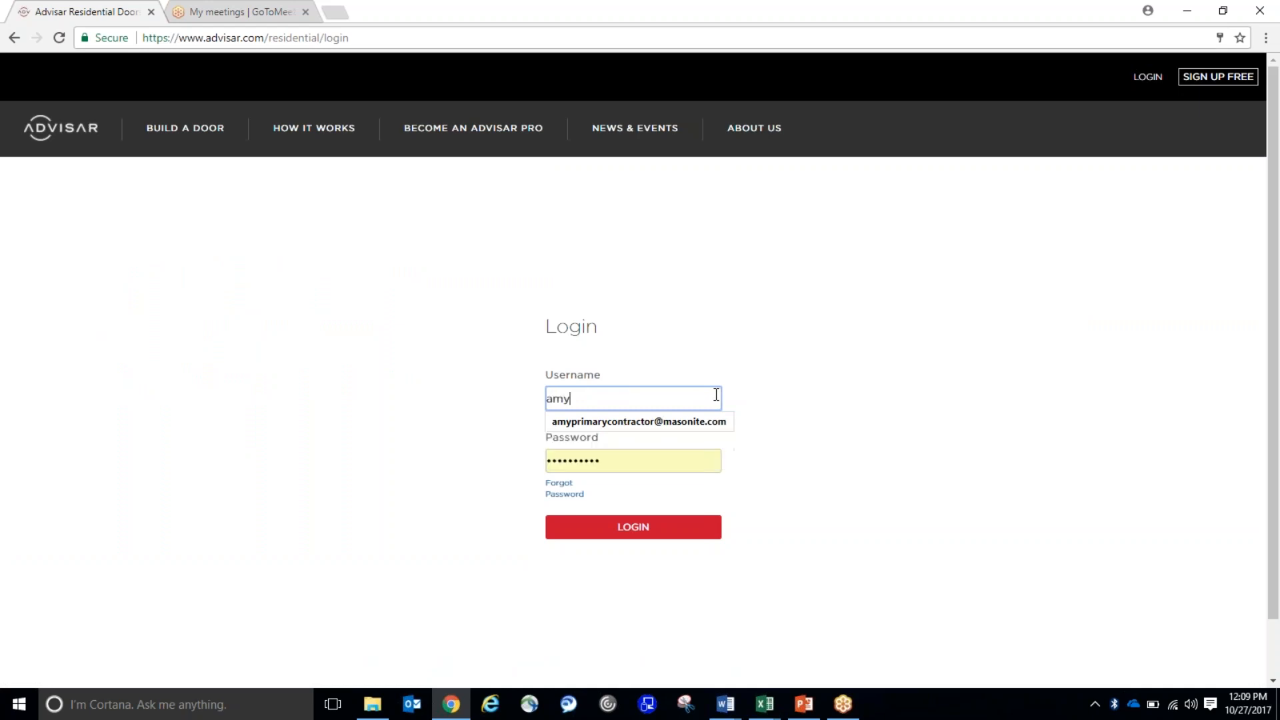
pyautogui.press('Down')
pyautogui.press('Return')
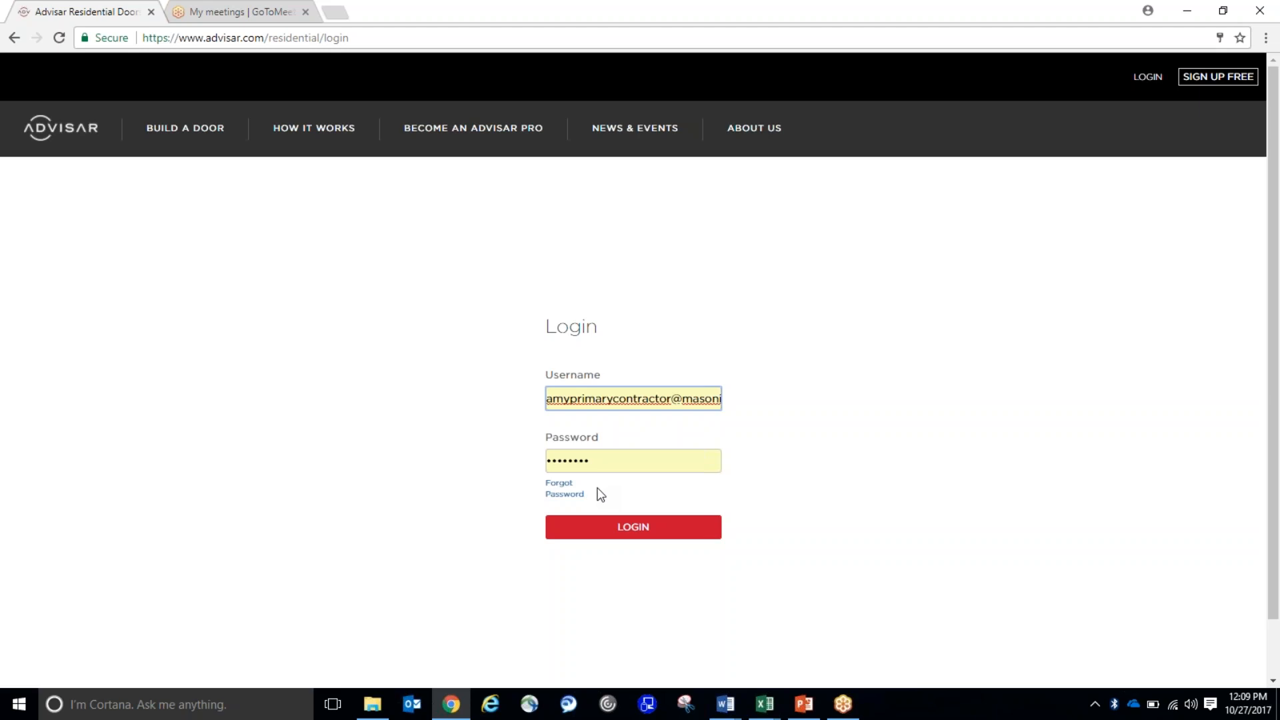
pyautogui.click(606, 527)
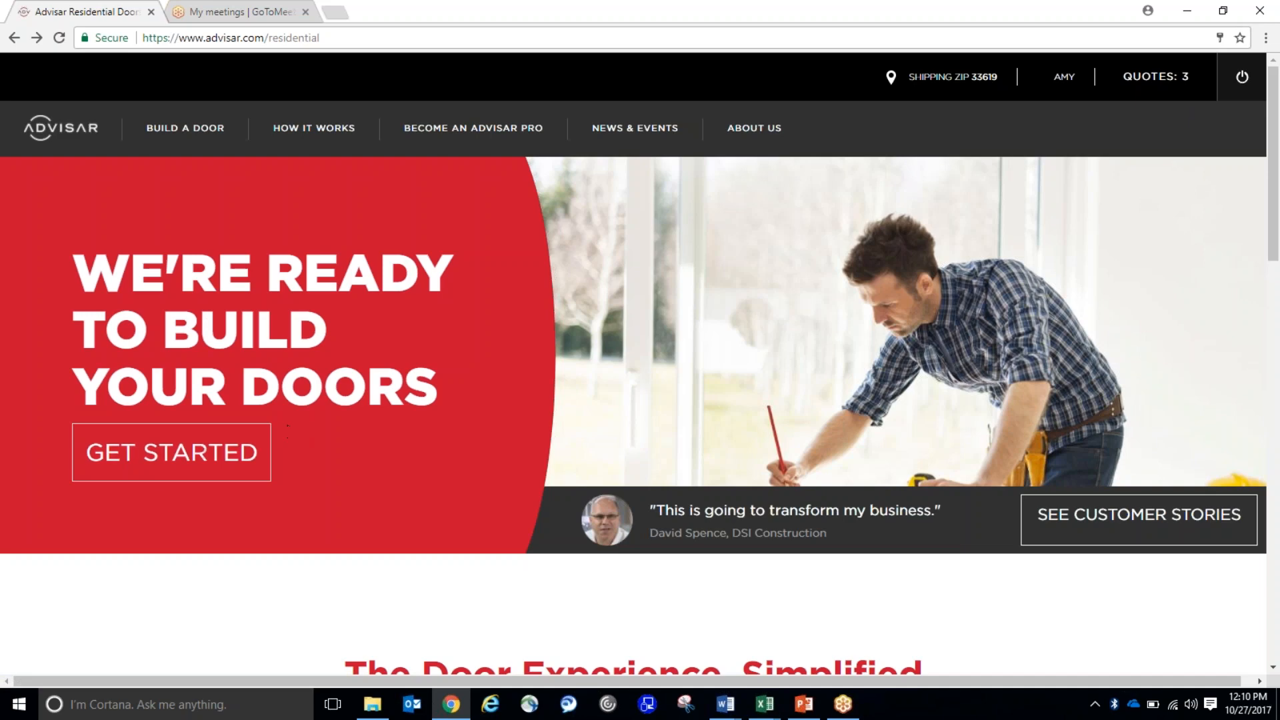
# - Start building a new door order and choose an exterior door
pyautogui.click(158, 458)
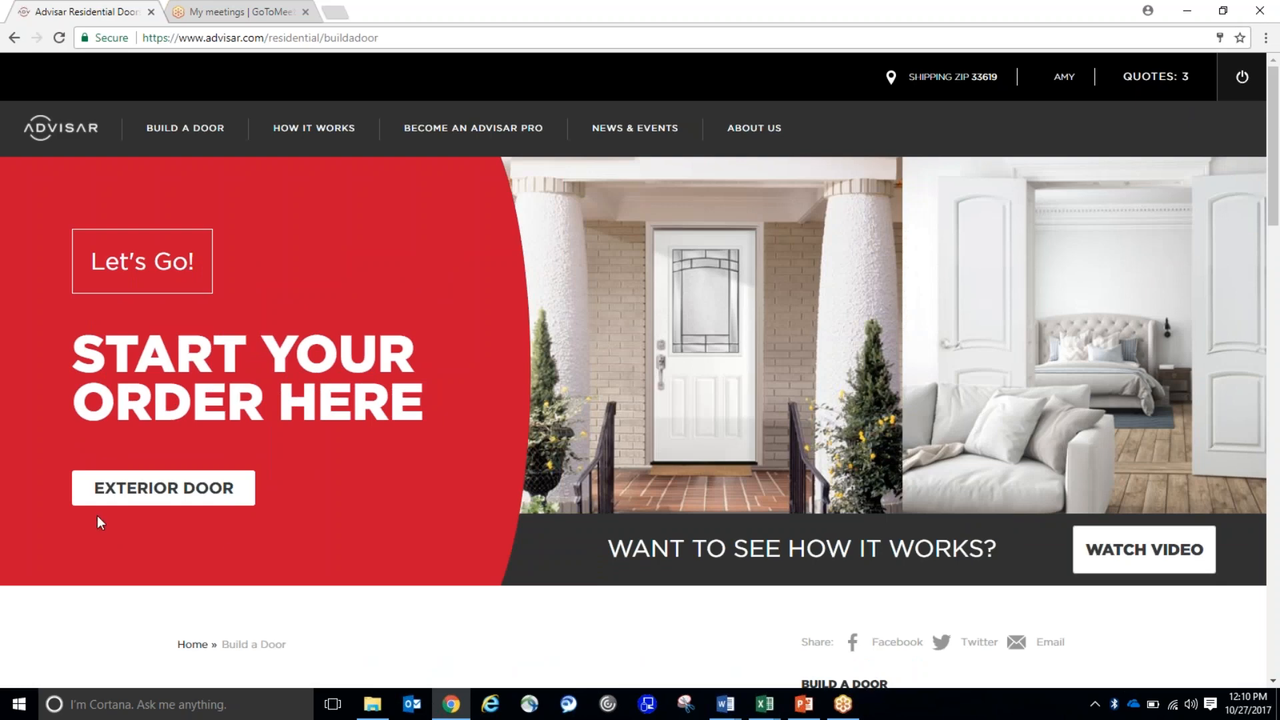
pyautogui.click(145, 497)
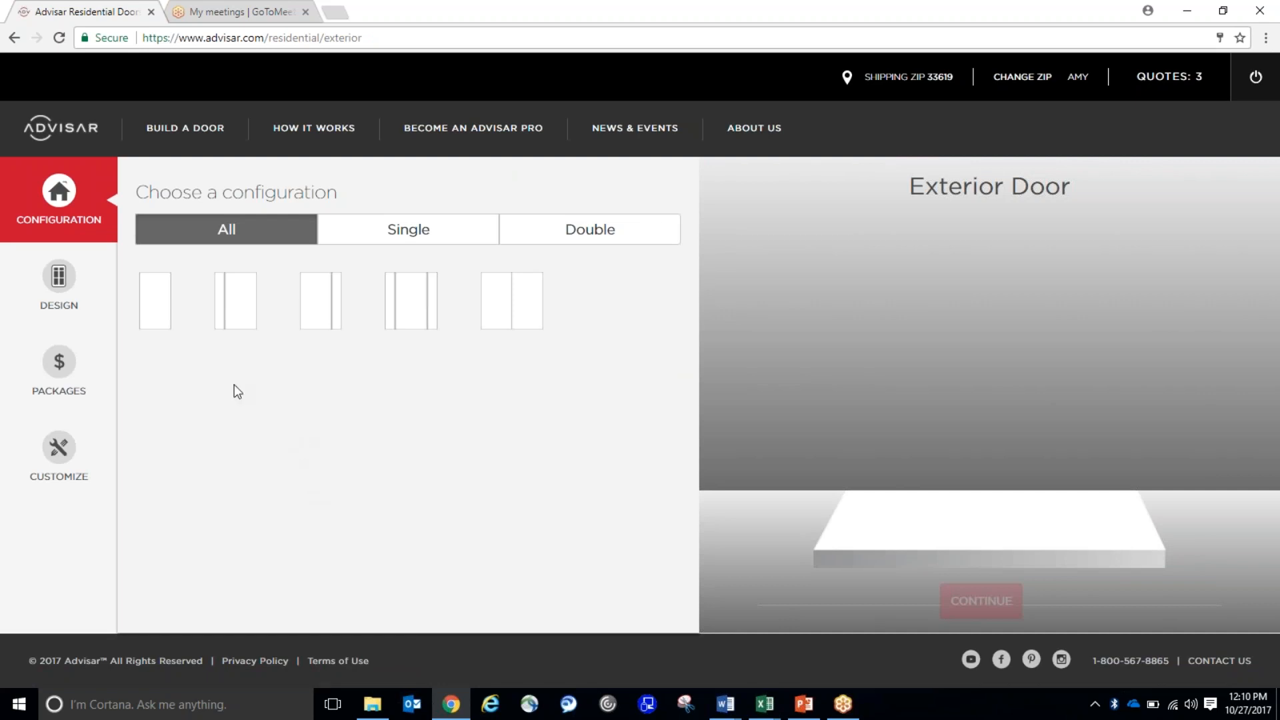
# - Preview the exterior door configurations: plain single, single with one sidelite on either side, single with two sidelites, and double
pyautogui.click(152, 303)
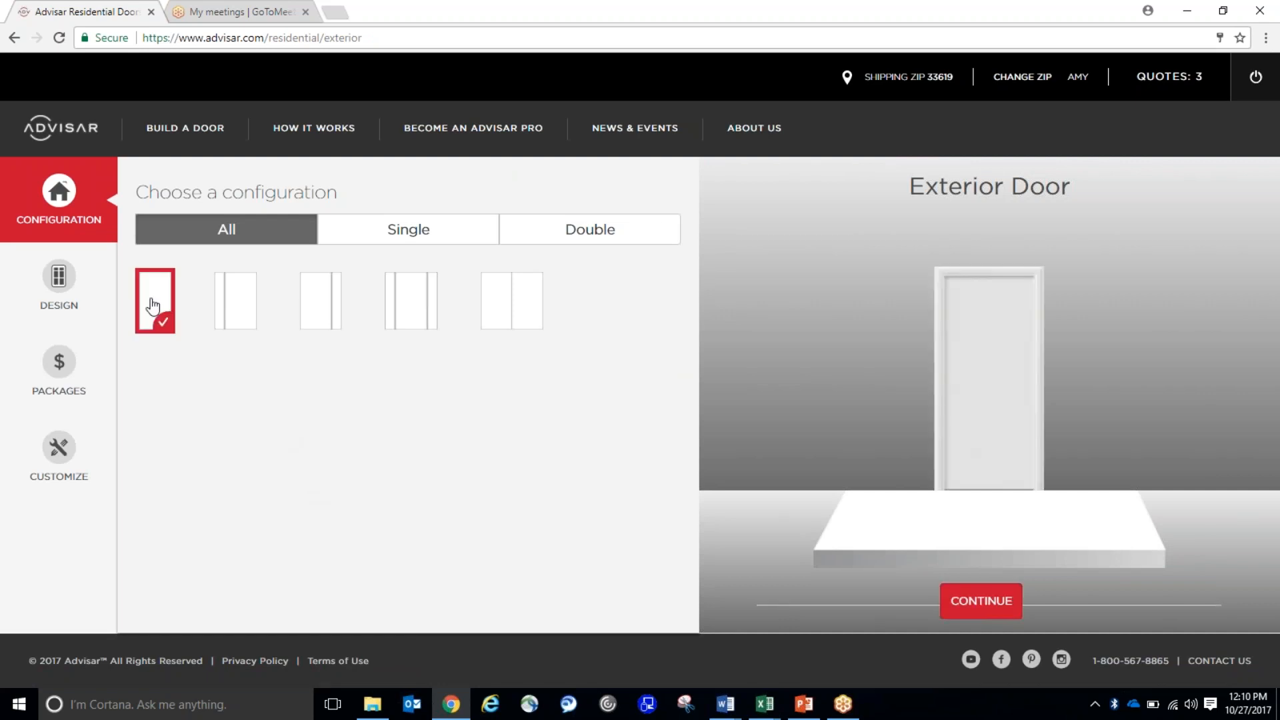
pyautogui.click(231, 307)
pyautogui.click(331, 308)
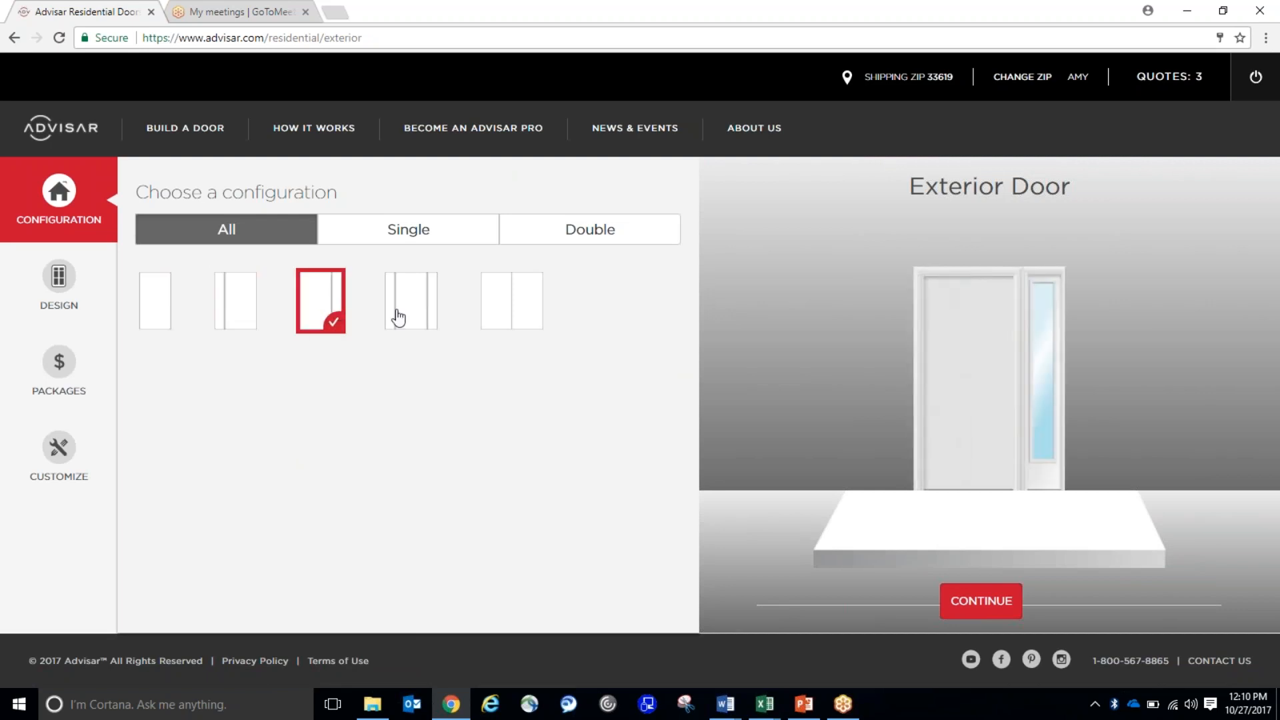
pyautogui.click(410, 314)
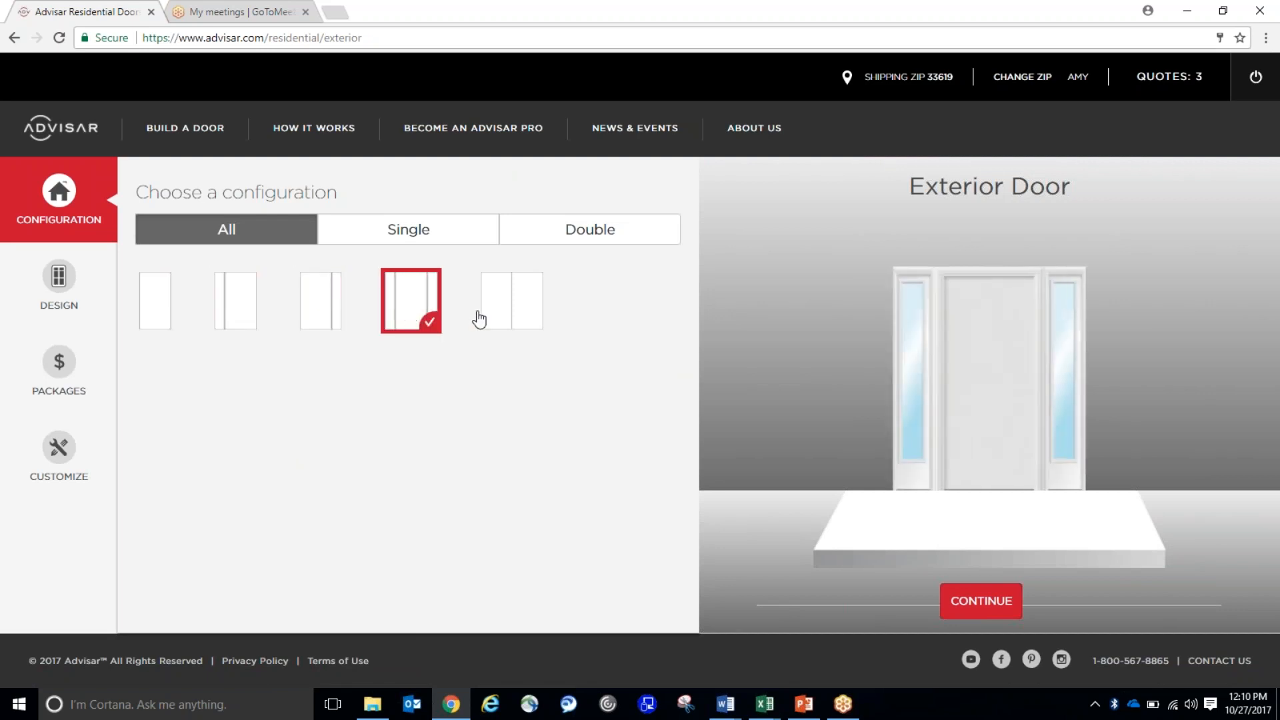
pyautogui.click(501, 311)
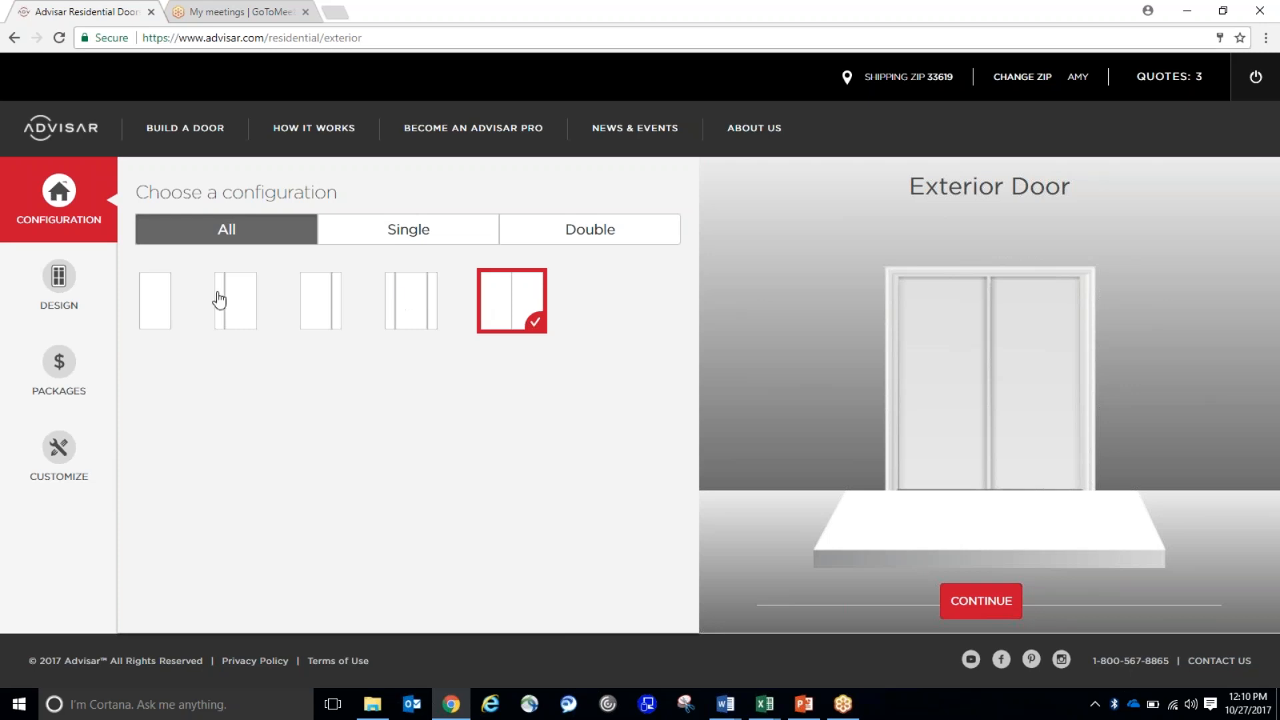
# - Choose the single door configuration without sidelites and include glass in the door
pyautogui.click(150, 297)
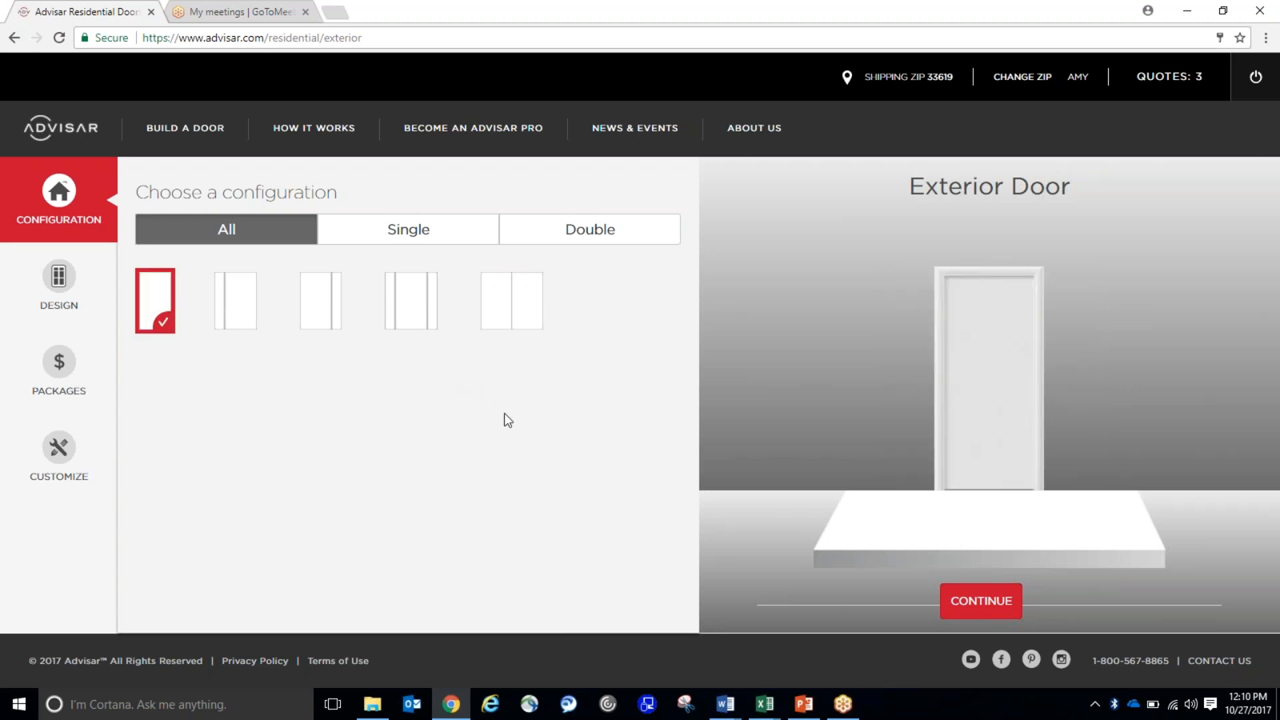
pyautogui.click(983, 609)
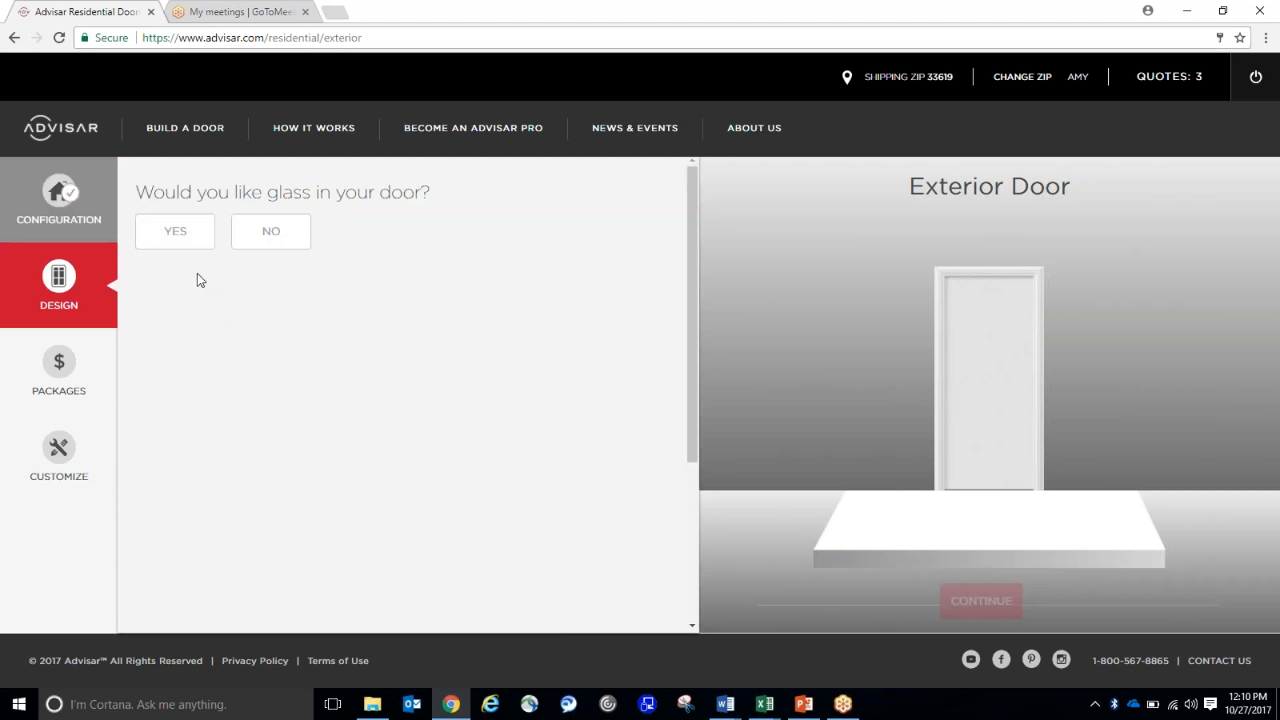
pyautogui.click(178, 239)
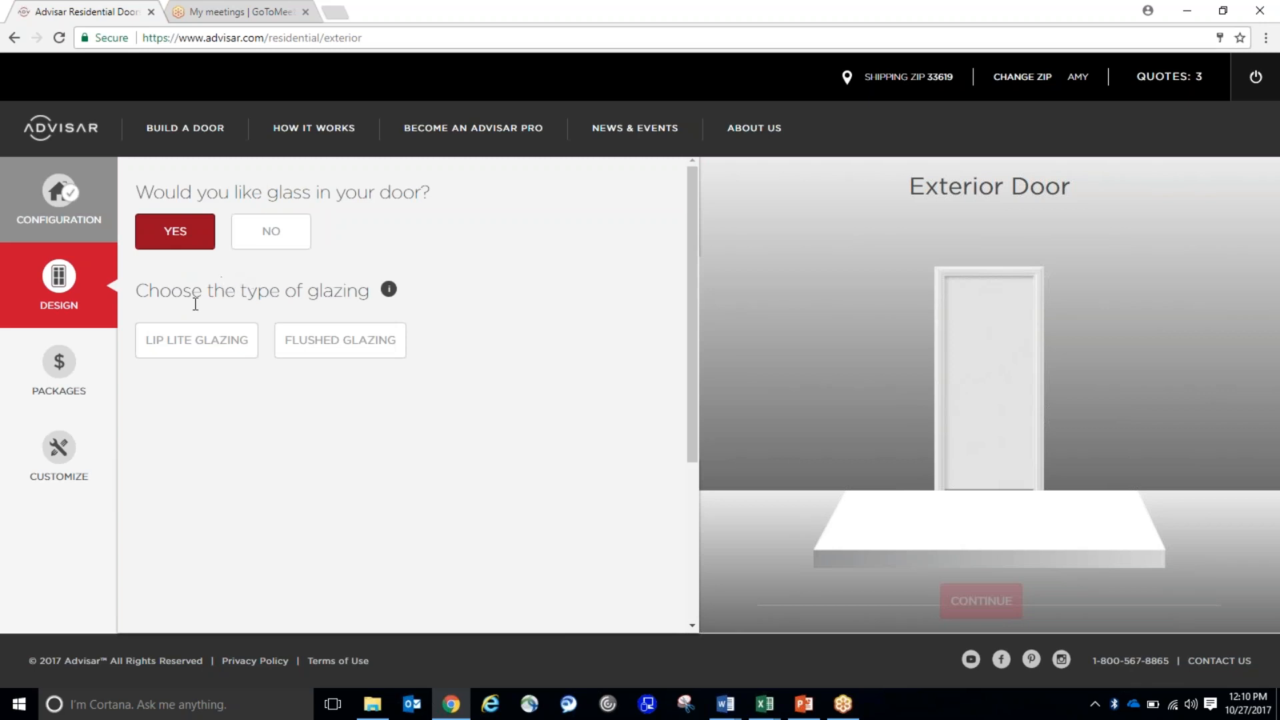
# - Switch to PowerPoint and present the slide comparing flush glazing with lip lite glazing
pyautogui.click(805, 709)
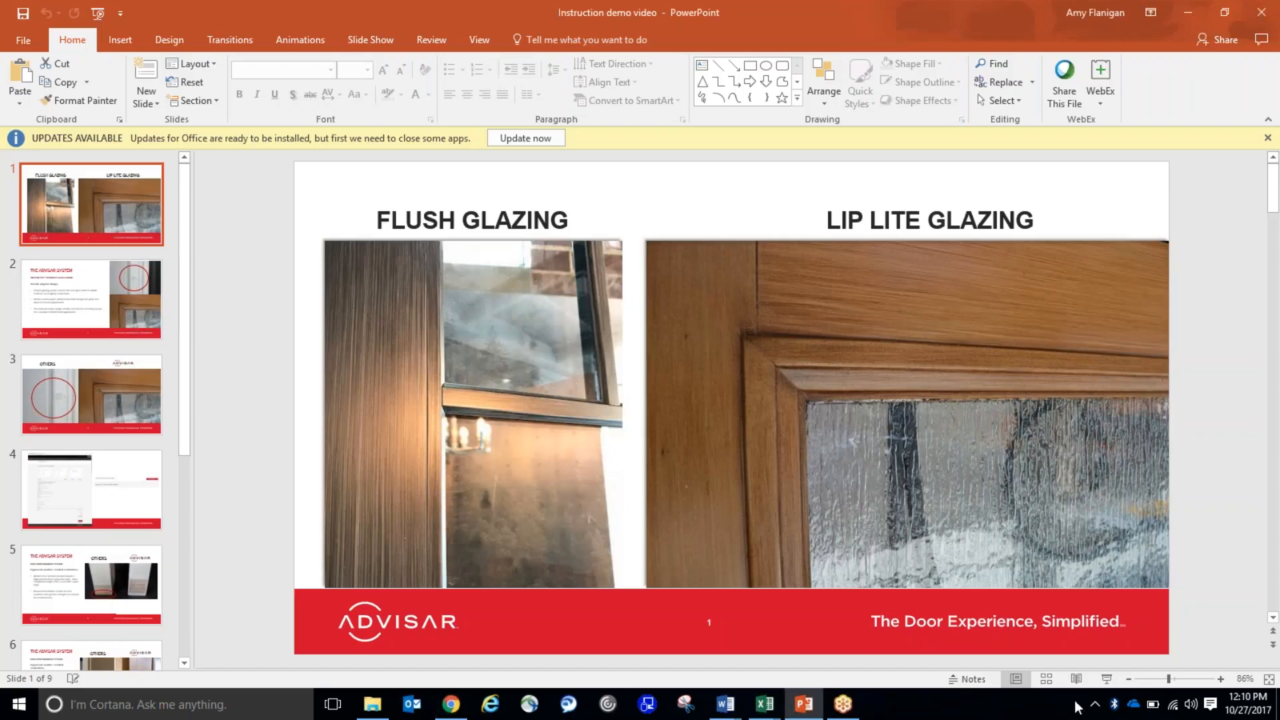
pyautogui.click(1104, 680)
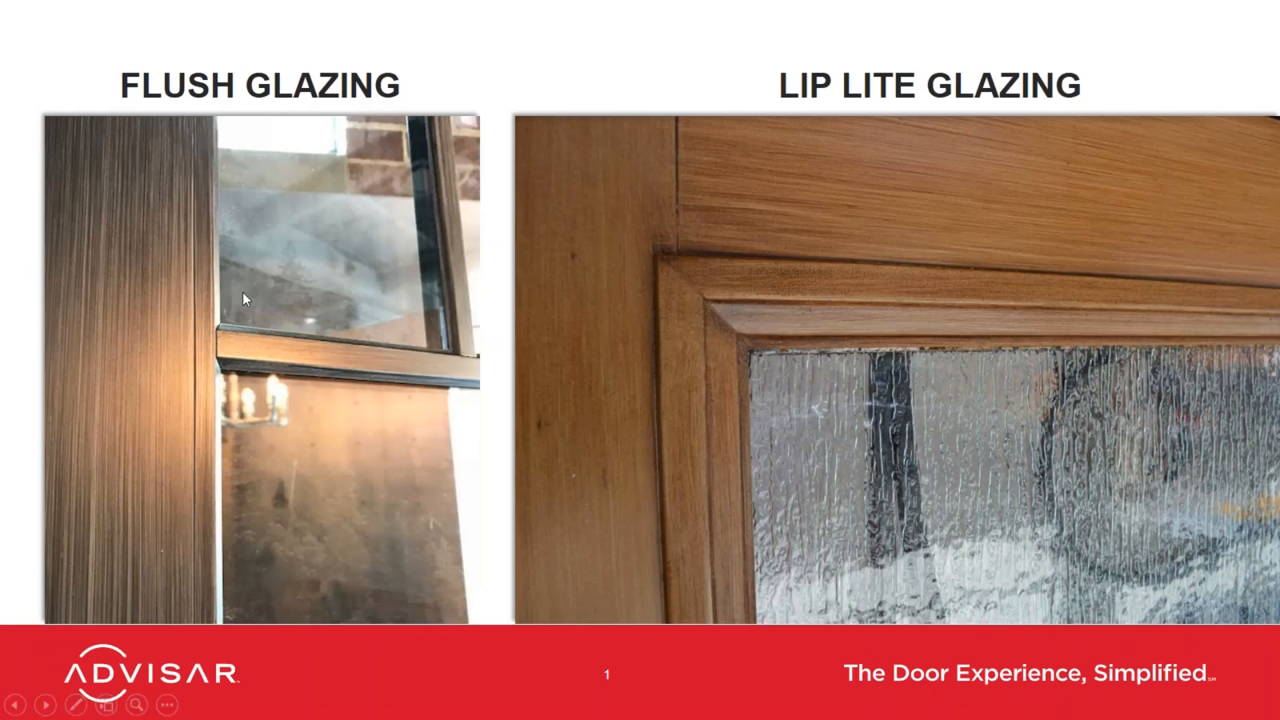
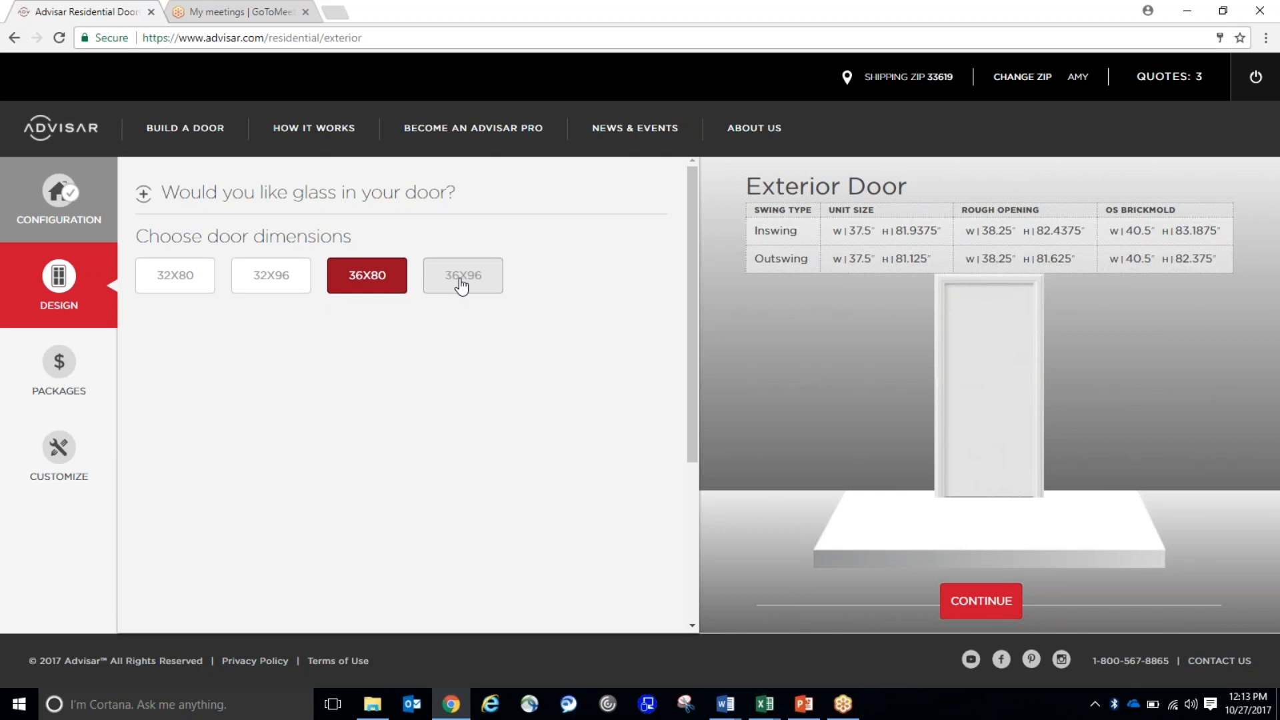
# - Try the 32X96 and 32X80 door sizes, settle on 36X80 and continue to the panel choice
pyautogui.click(255, 287)
pyautogui.click(168, 279)
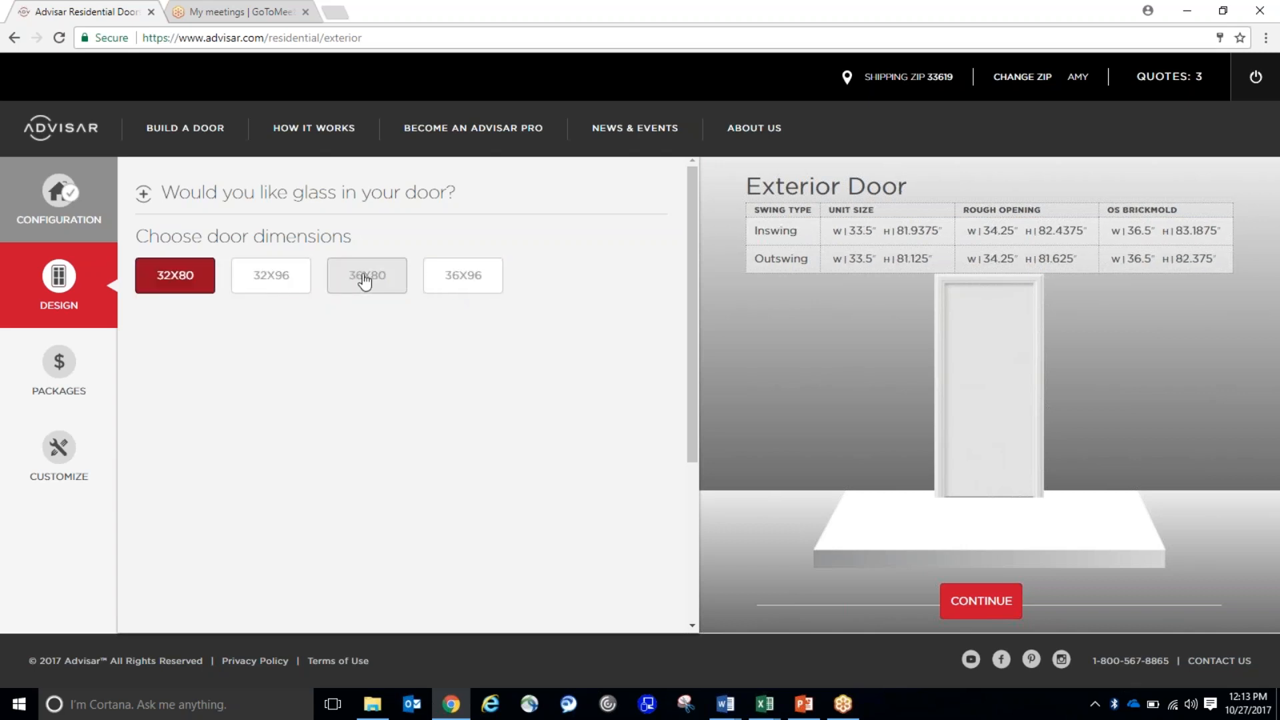
pyautogui.click(364, 282)
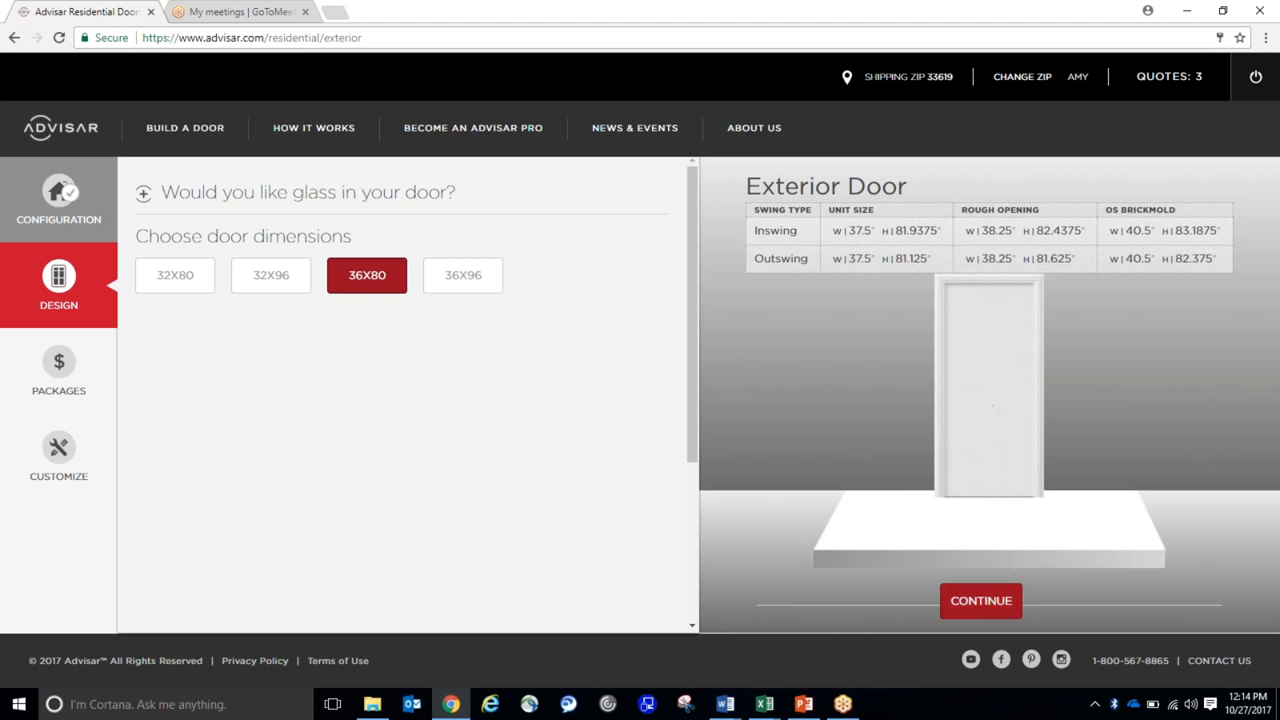
pyautogui.click(979, 606)
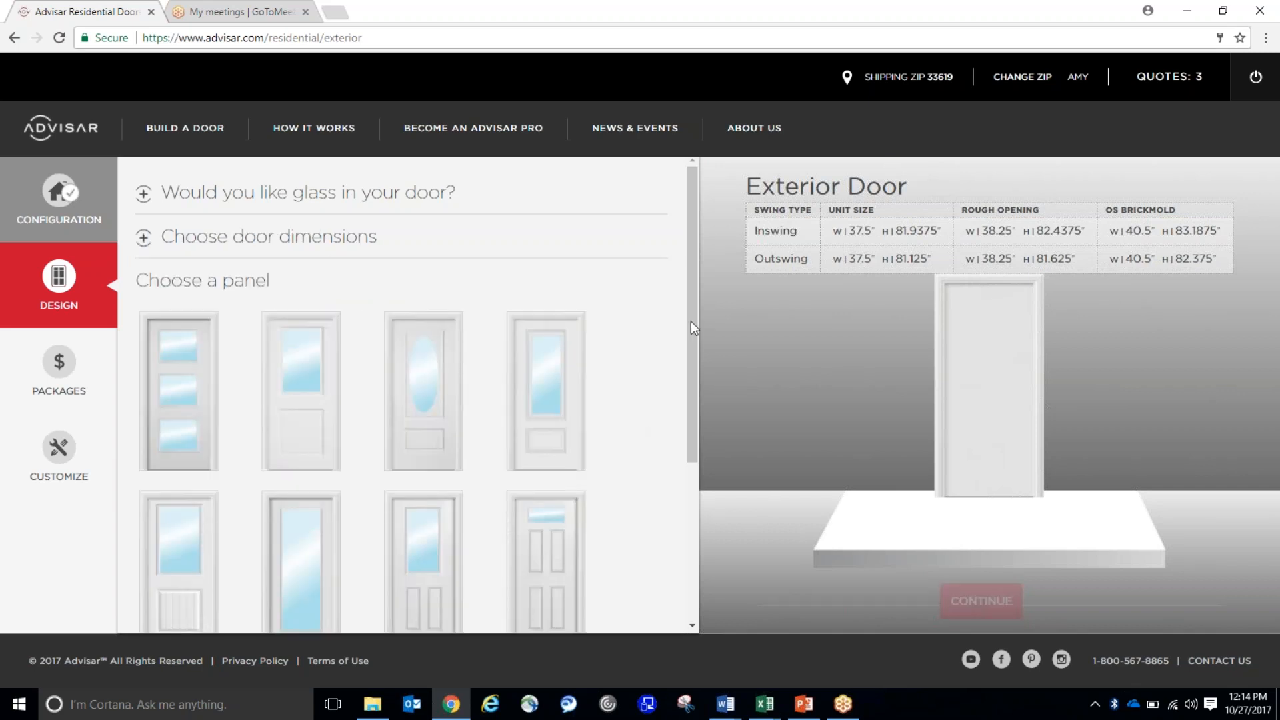
# - Preview several glass door panels, including Flush 3 Rectangle, 2P Square 1/2, the oval glass, 2P Hollister 3/4, 2P Cheyenne 1/2 and the 3P panel
pyautogui.moveTo(692, 300)
pyautogui.mouseDown()
pyautogui.moveTo(703, 439)
pyautogui.moveTo(705, 326)
pyautogui.moveTo(683, 308)
pyautogui.mouseUp()
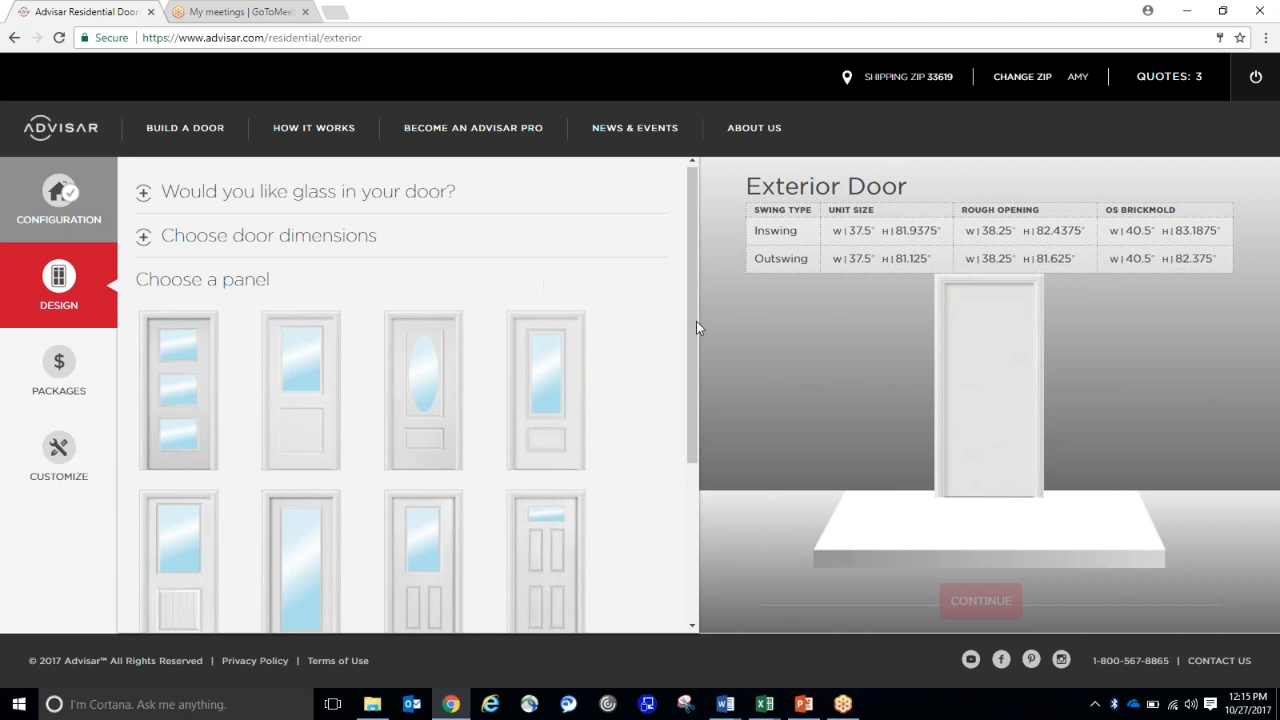
pyautogui.moveTo(694, 323); pyautogui.dragTo(695, 425)
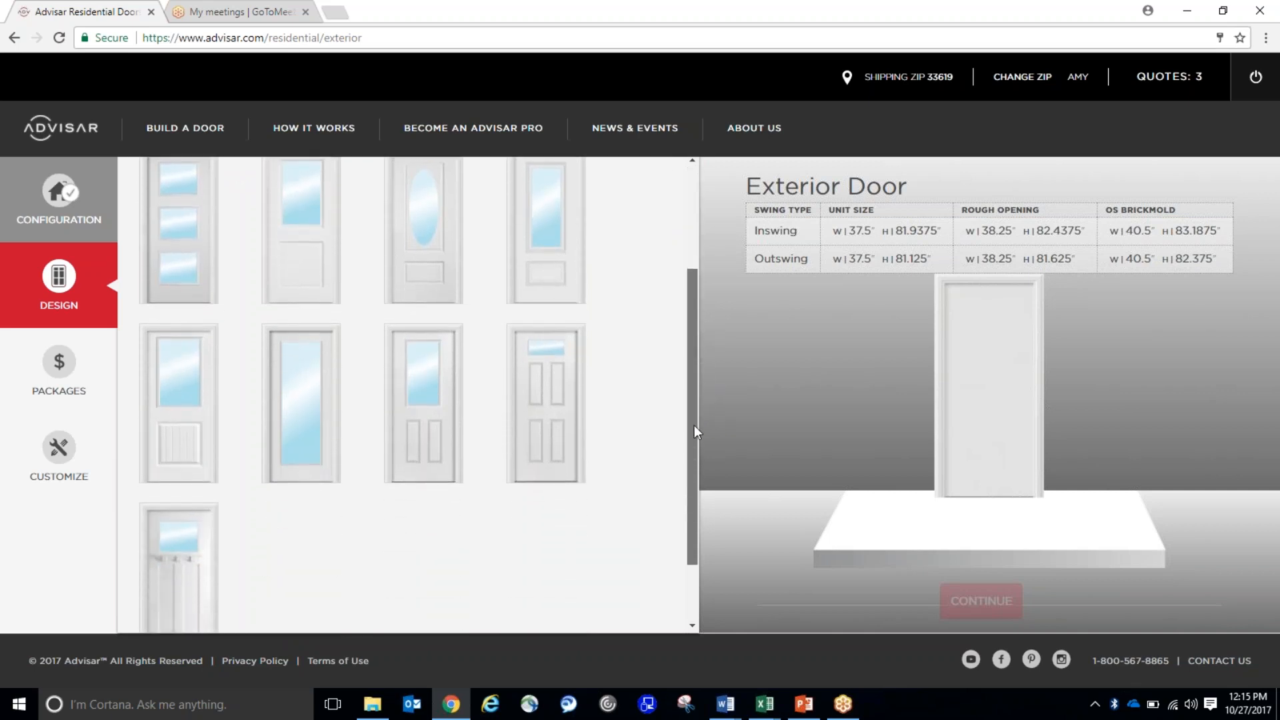
pyautogui.click(168, 238)
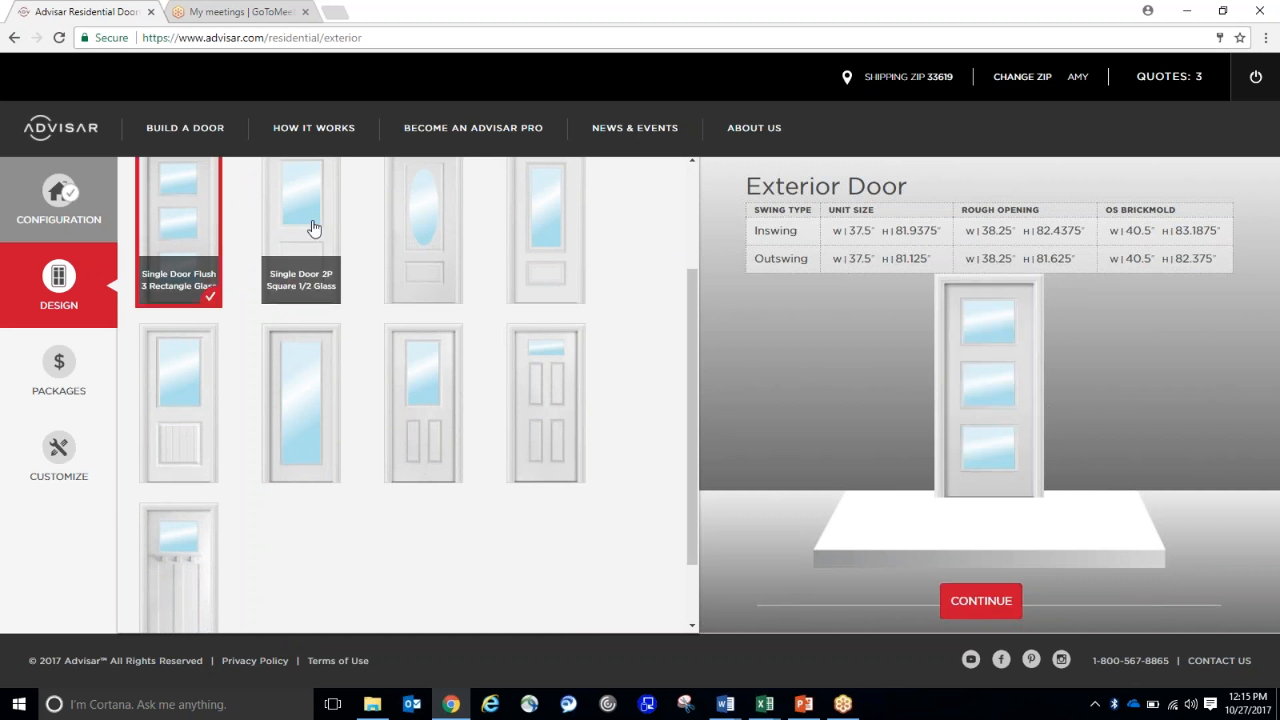
pyautogui.click(314, 229)
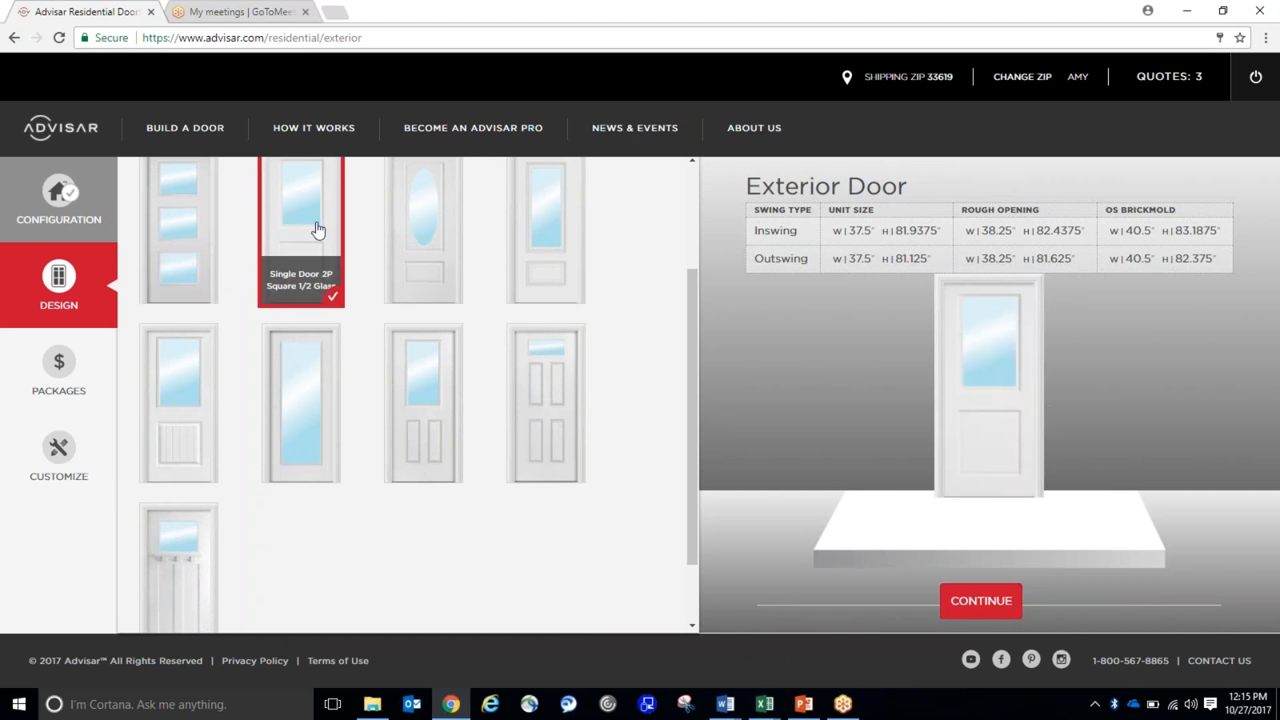
pyautogui.click(432, 226)
pyautogui.click(534, 238)
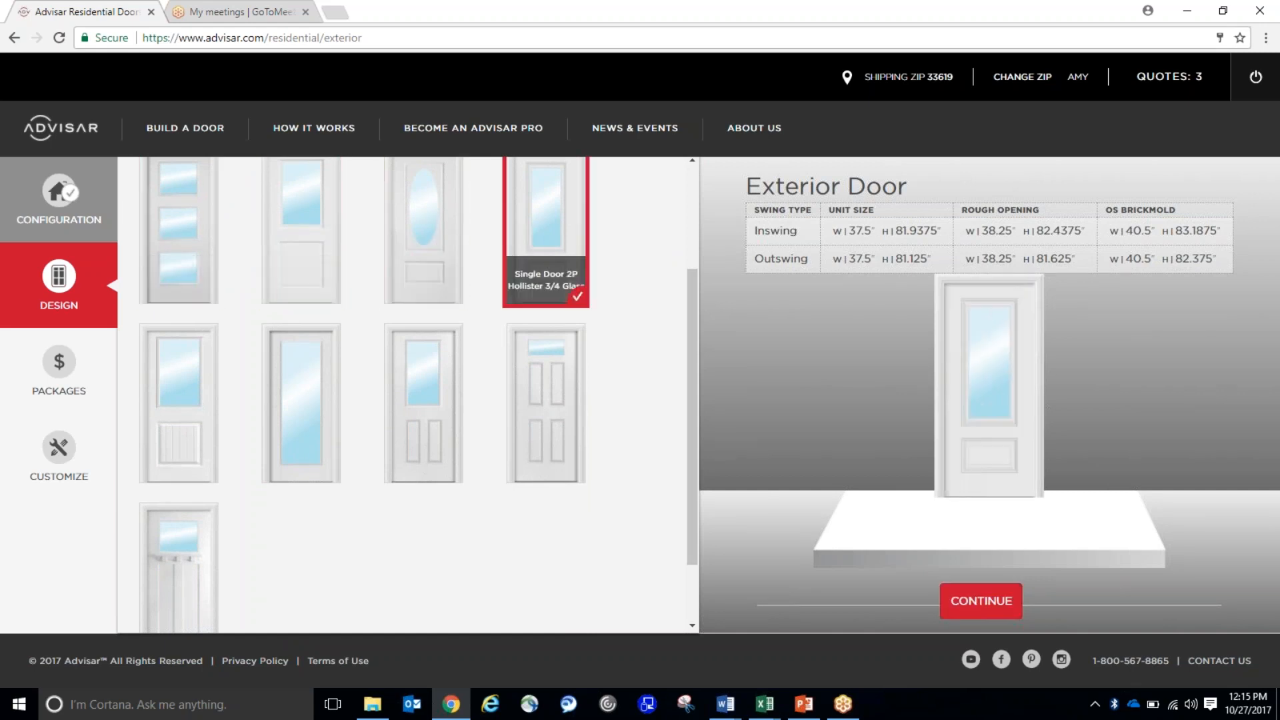
pyautogui.click(193, 389)
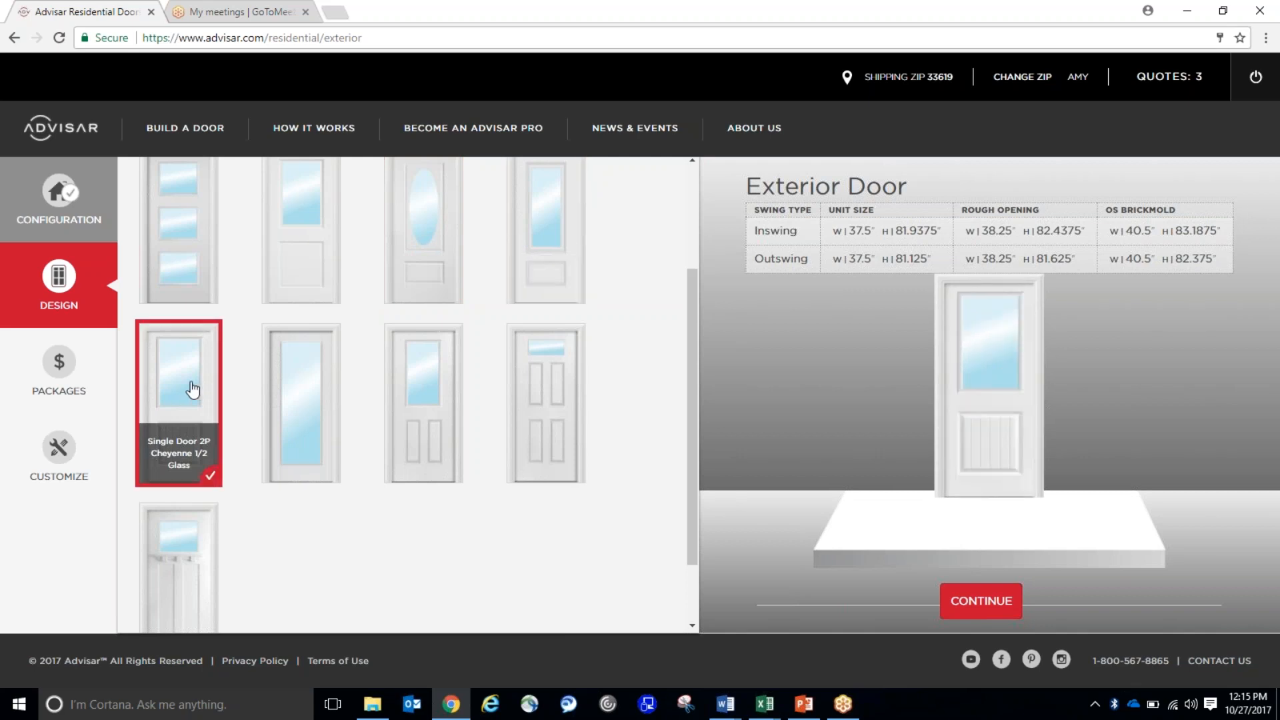
pyautogui.click(159, 565)
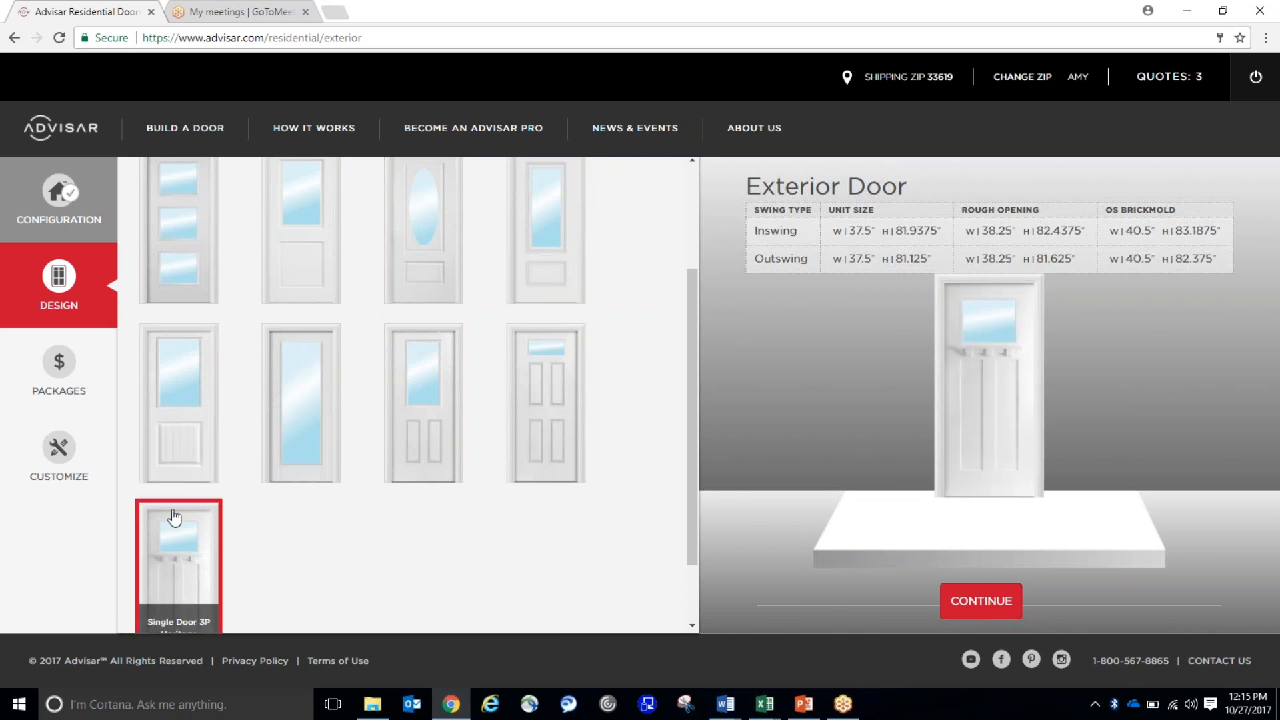
# - Choose the Single Door 2P Cheyenne 1/2 Glass panel and continue to the glass design
pyautogui.click(190, 389)
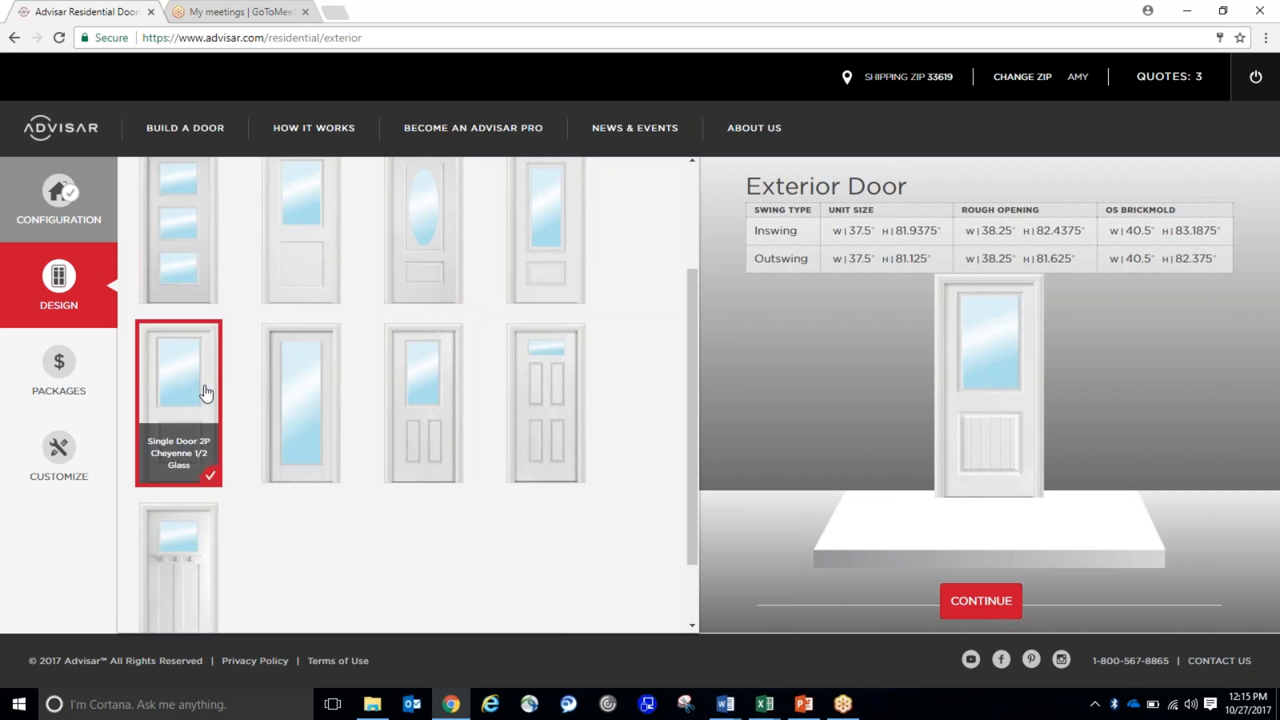
pyautogui.click(987, 602)
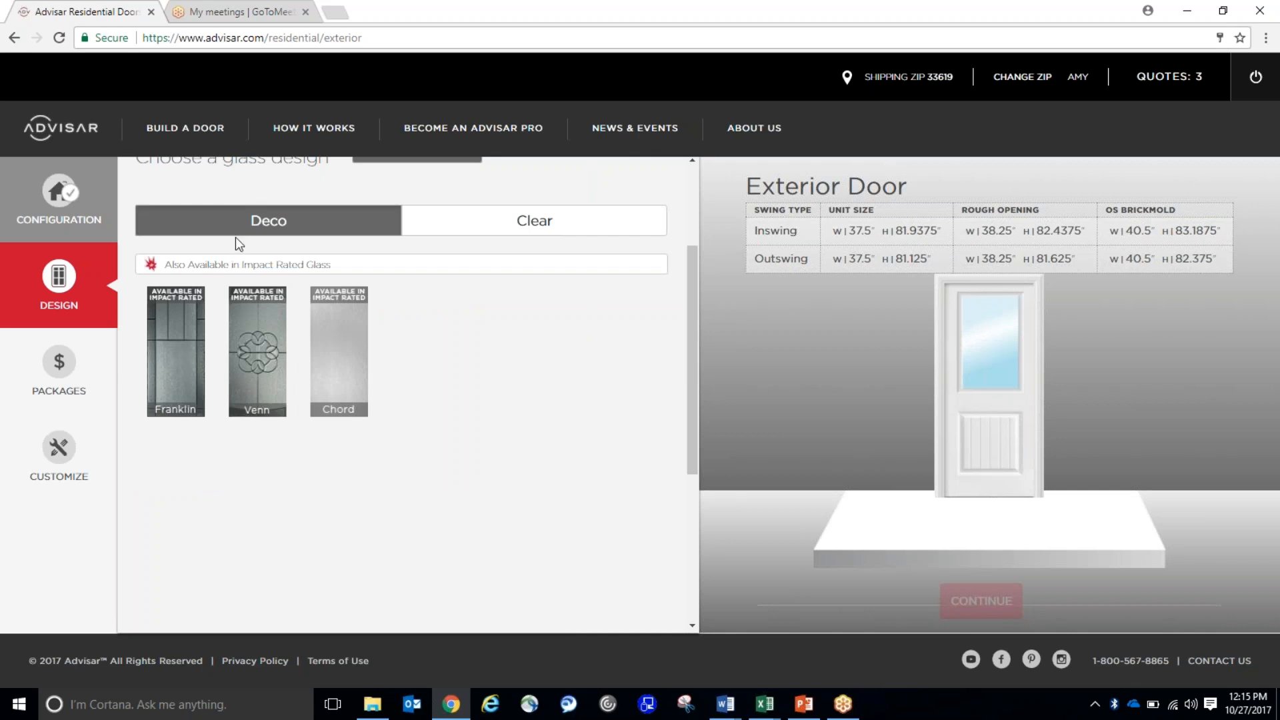
# - Review the Clear and Deco glass designs, preview Venn and Chord, choose Franklin and continue to the packages
pyautogui.click(521, 232)
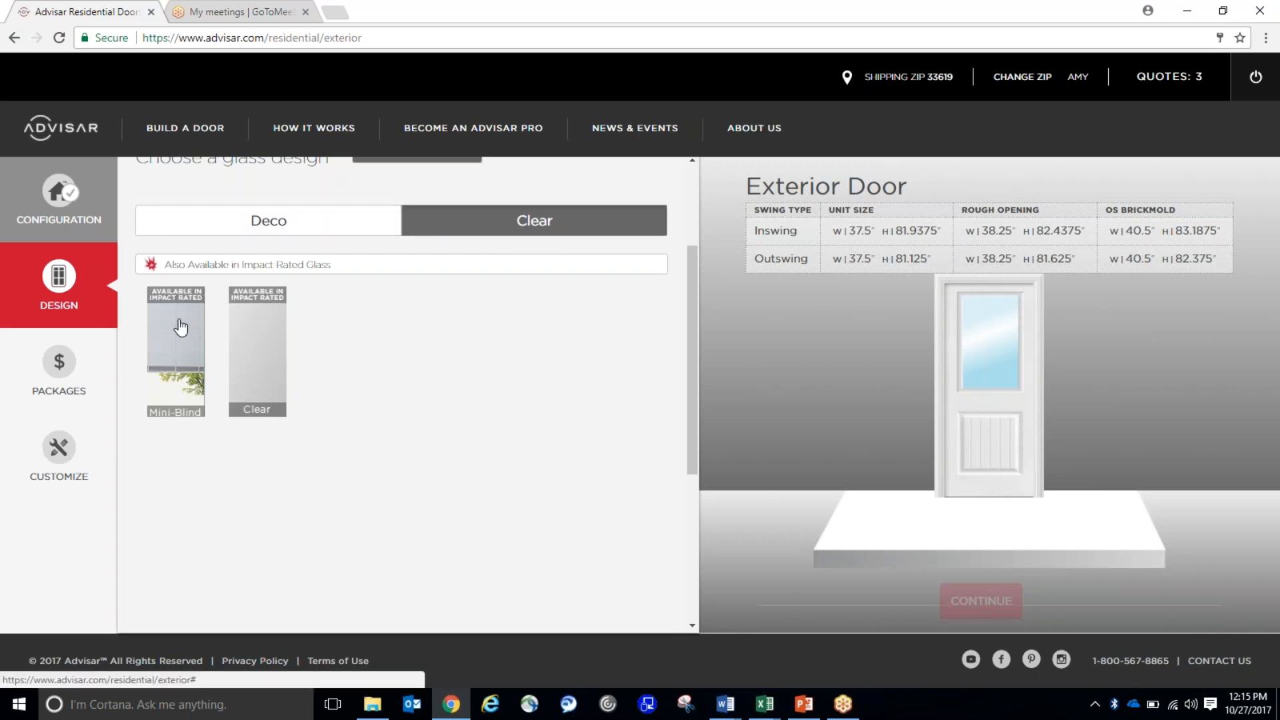
pyautogui.click(260, 226)
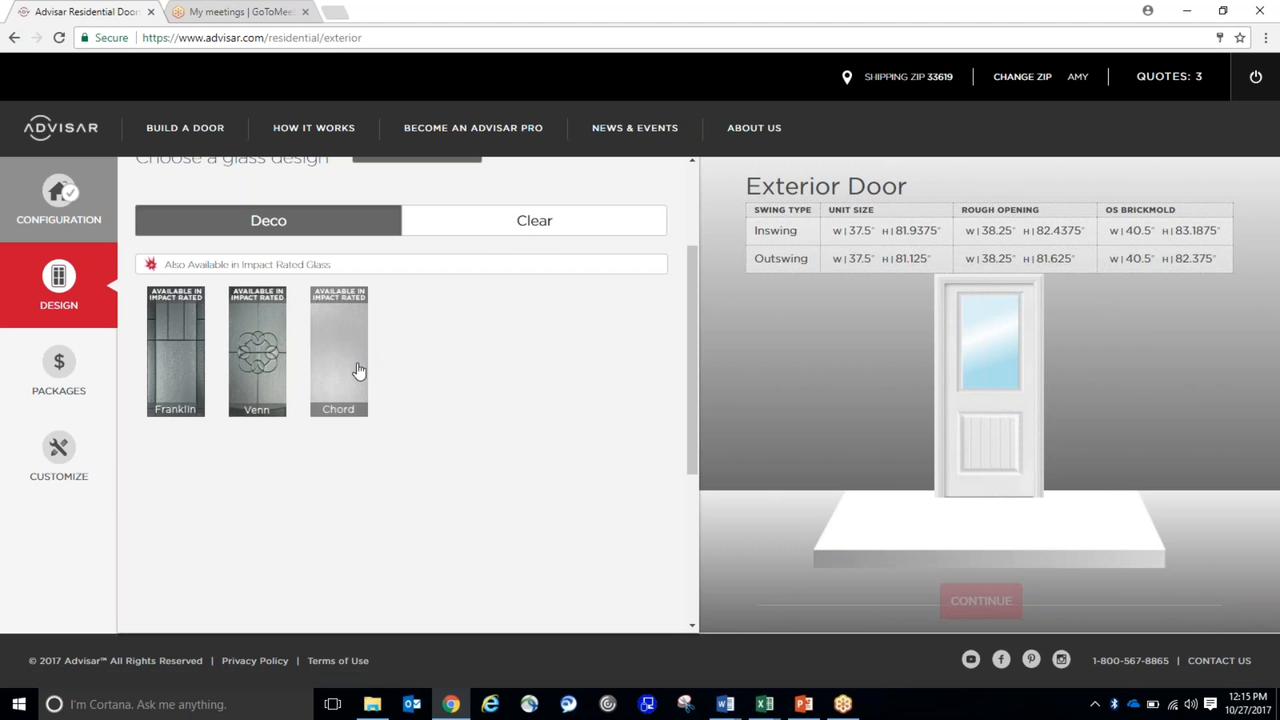
pyautogui.click(178, 359)
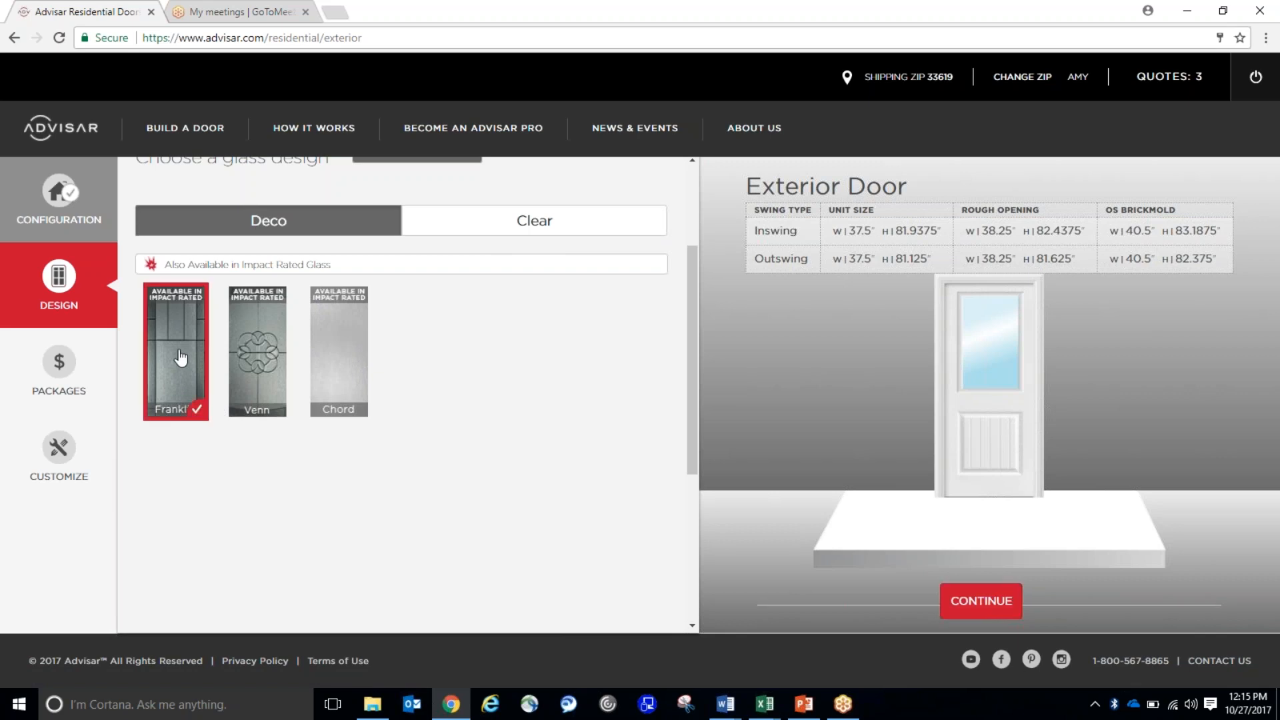
pyautogui.click(255, 358)
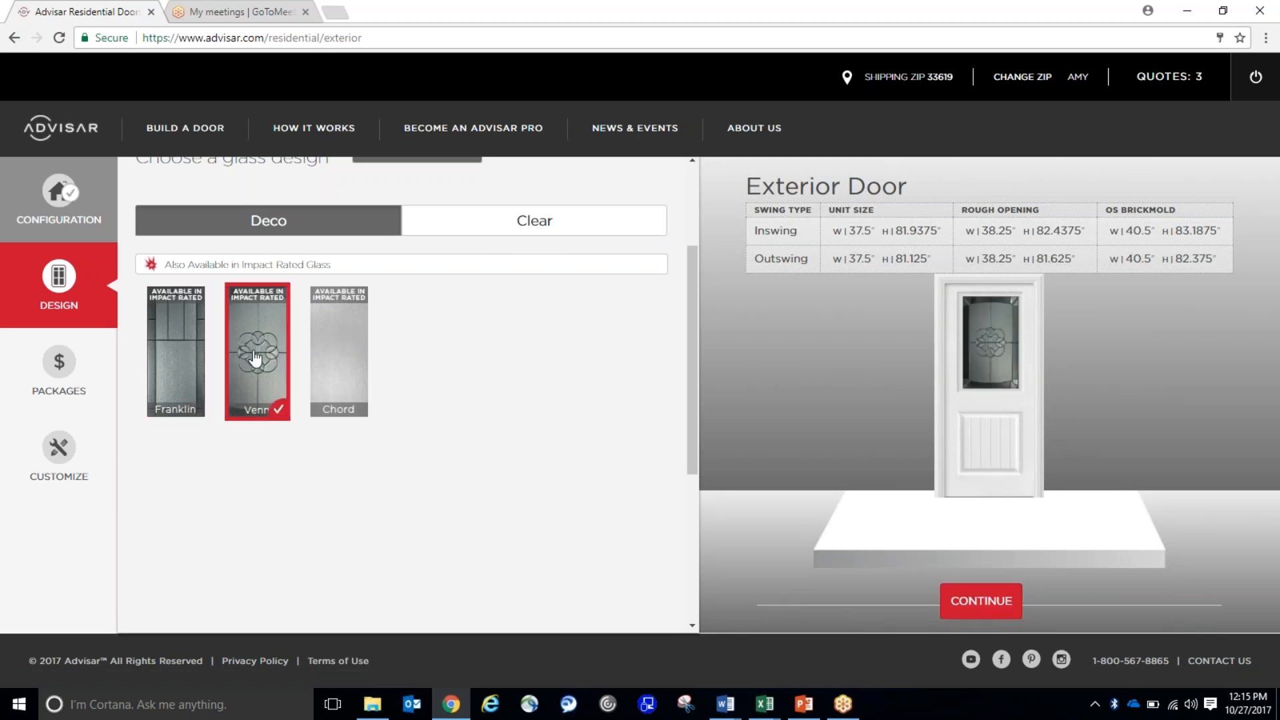
pyautogui.click(338, 359)
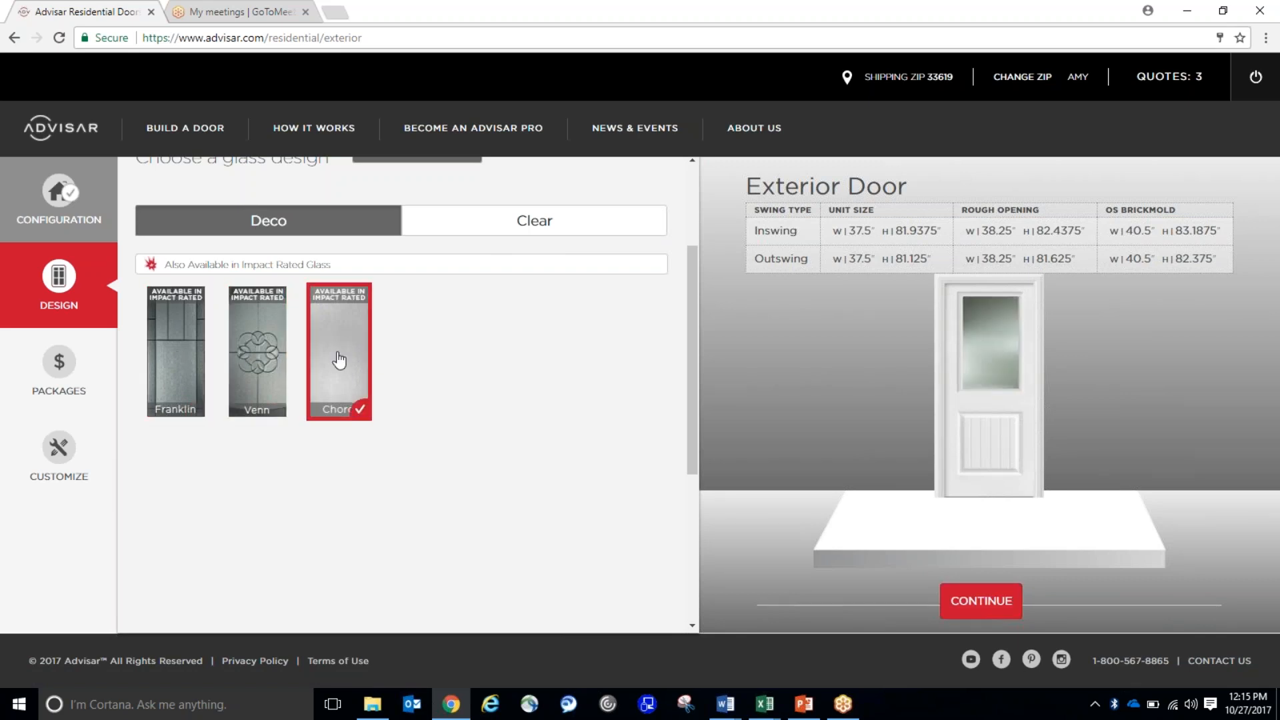
pyautogui.click(167, 356)
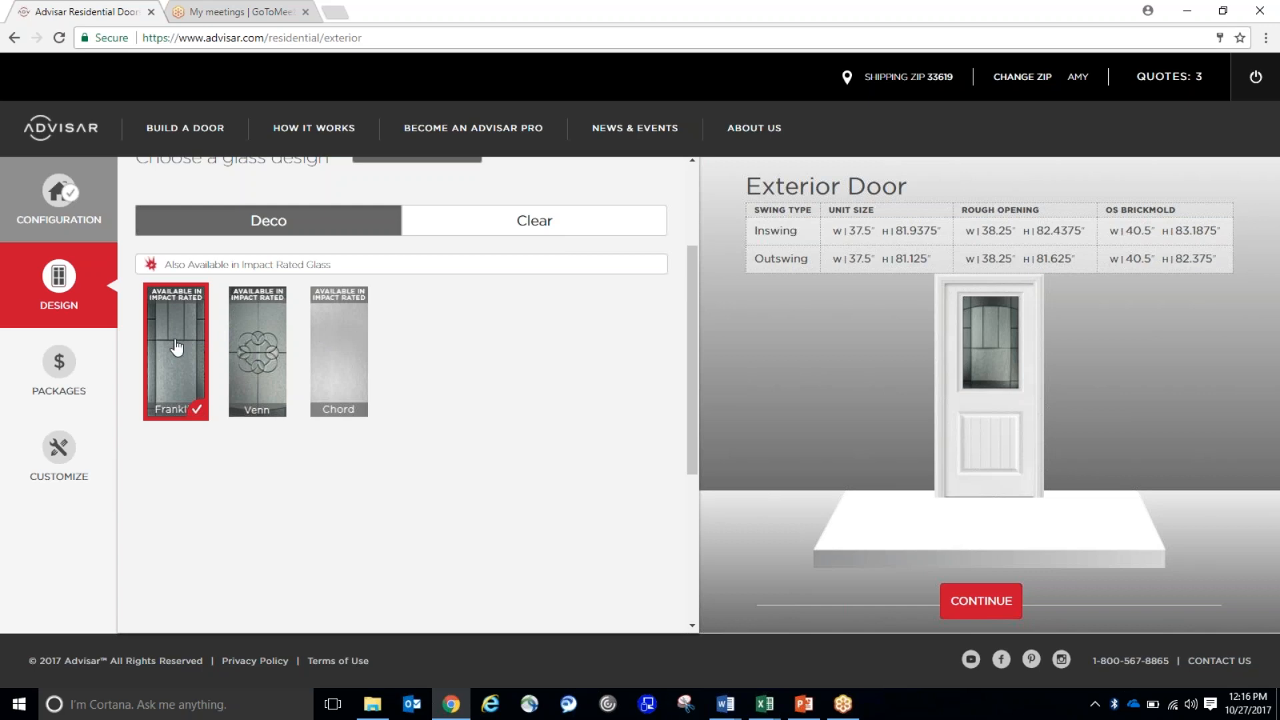
pyautogui.click(991, 607)
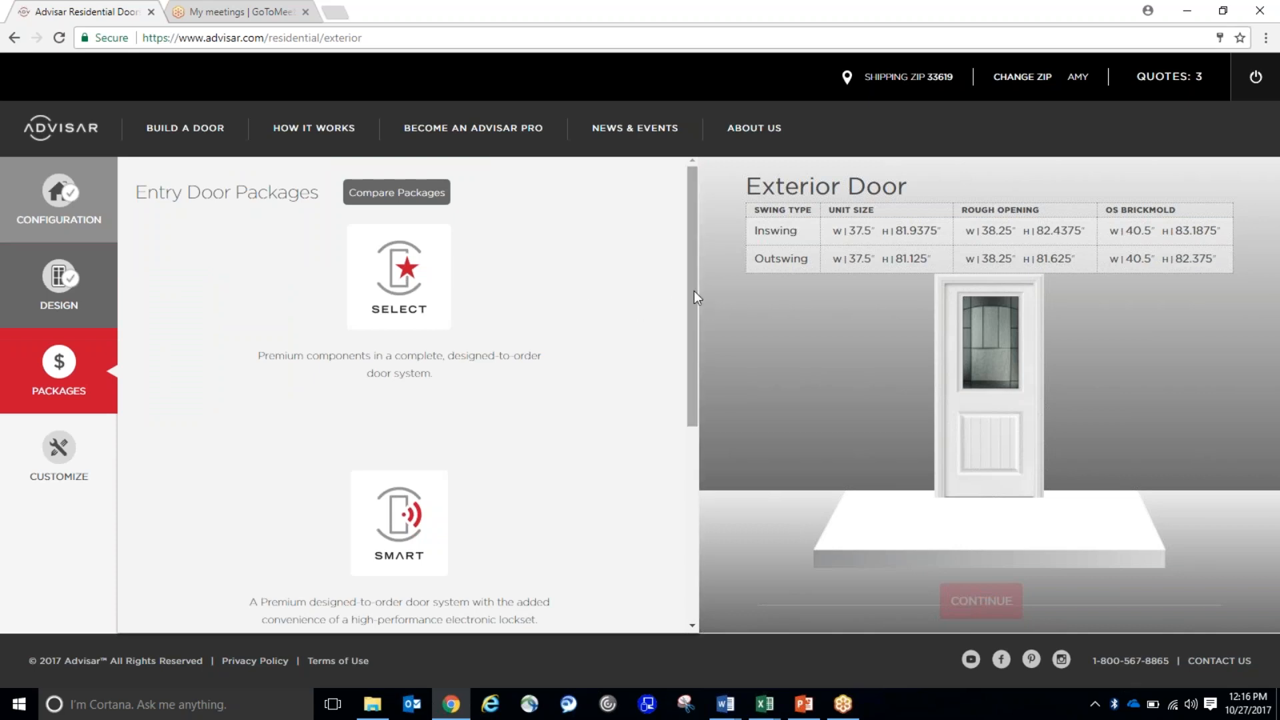
# - Examine the comparison of the Select, Smart and Secure door packages with their optional add-ons, and close it
pyautogui.moveTo(695, 292); pyautogui.dragTo(474, 208)
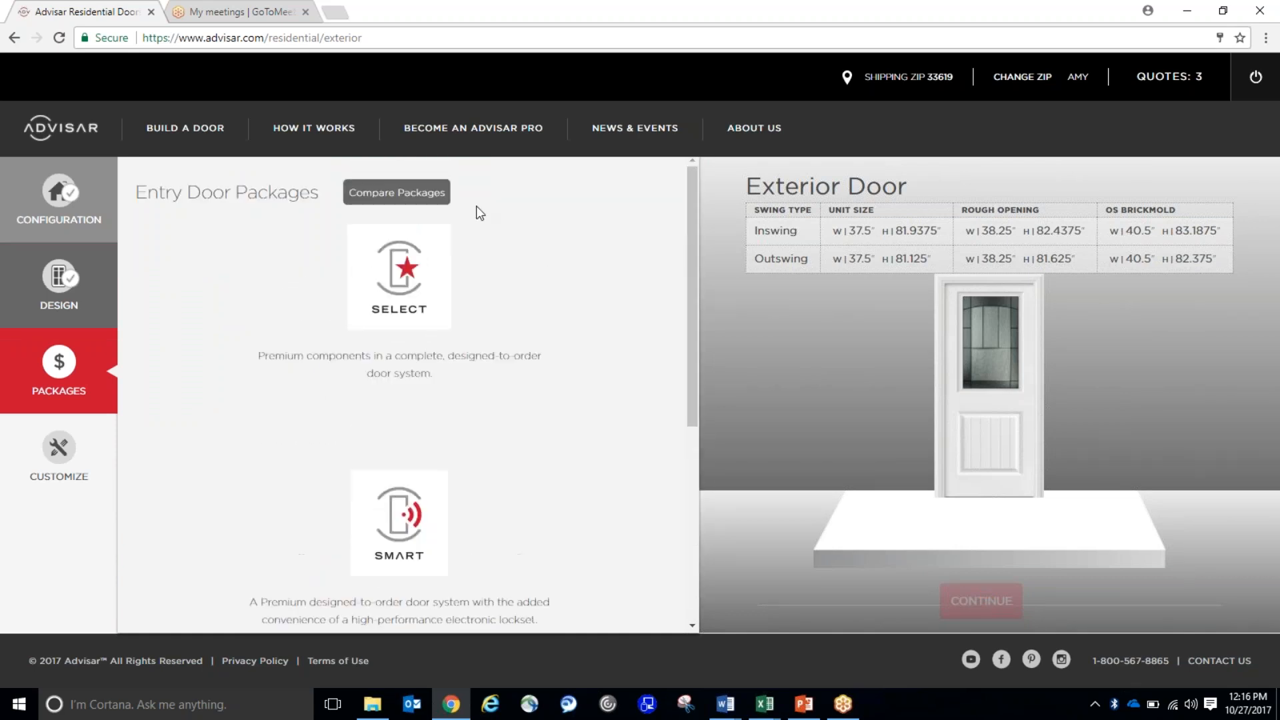
pyautogui.click(402, 195)
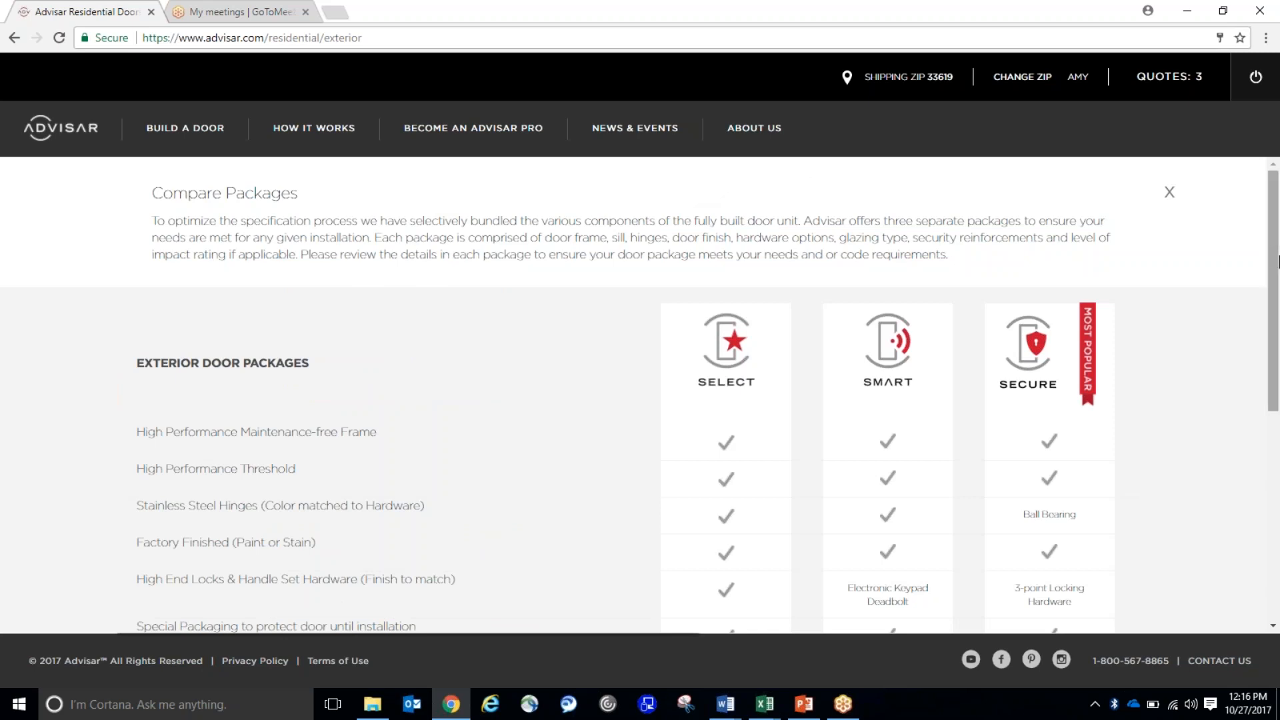
pyautogui.moveTo(1278, 265); pyautogui.dragTo(1278, 343)
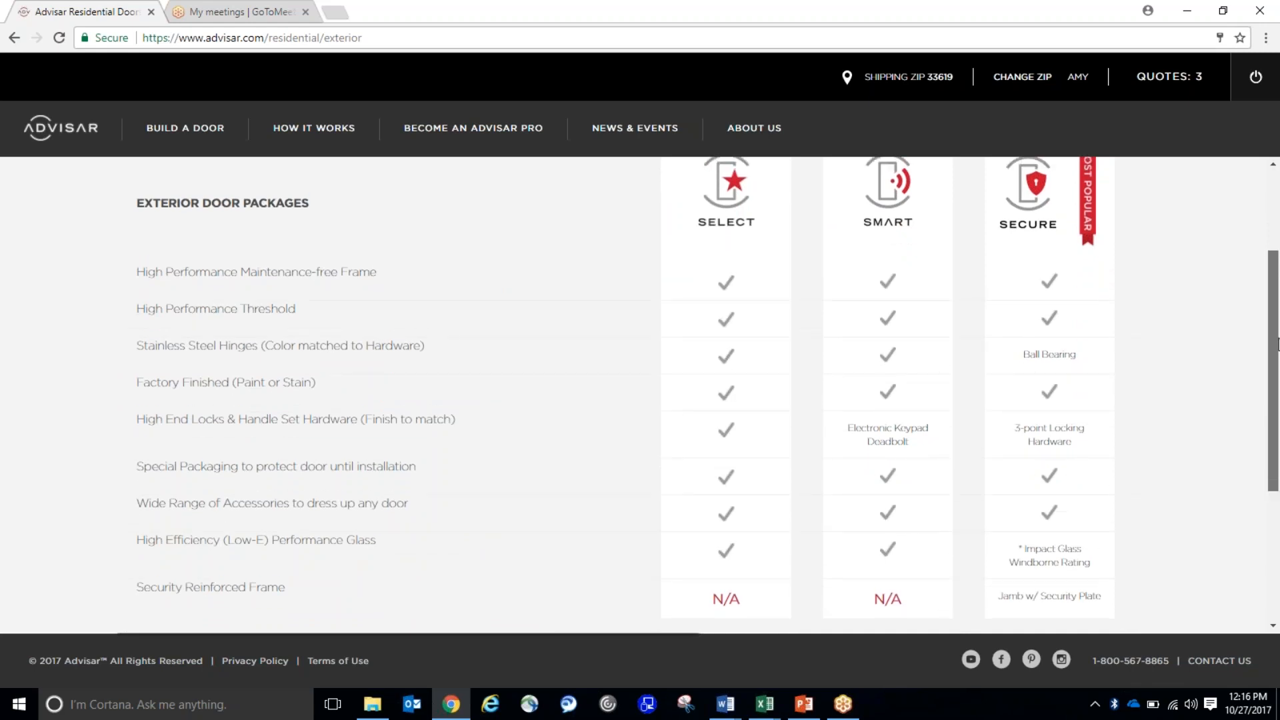
pyautogui.moveTo(1278, 344)
pyautogui.mouseDown()
pyautogui.moveTo(1267, 419)
pyautogui.moveTo(1250, 315)
pyautogui.moveTo(1257, 338)
pyautogui.mouseUp()
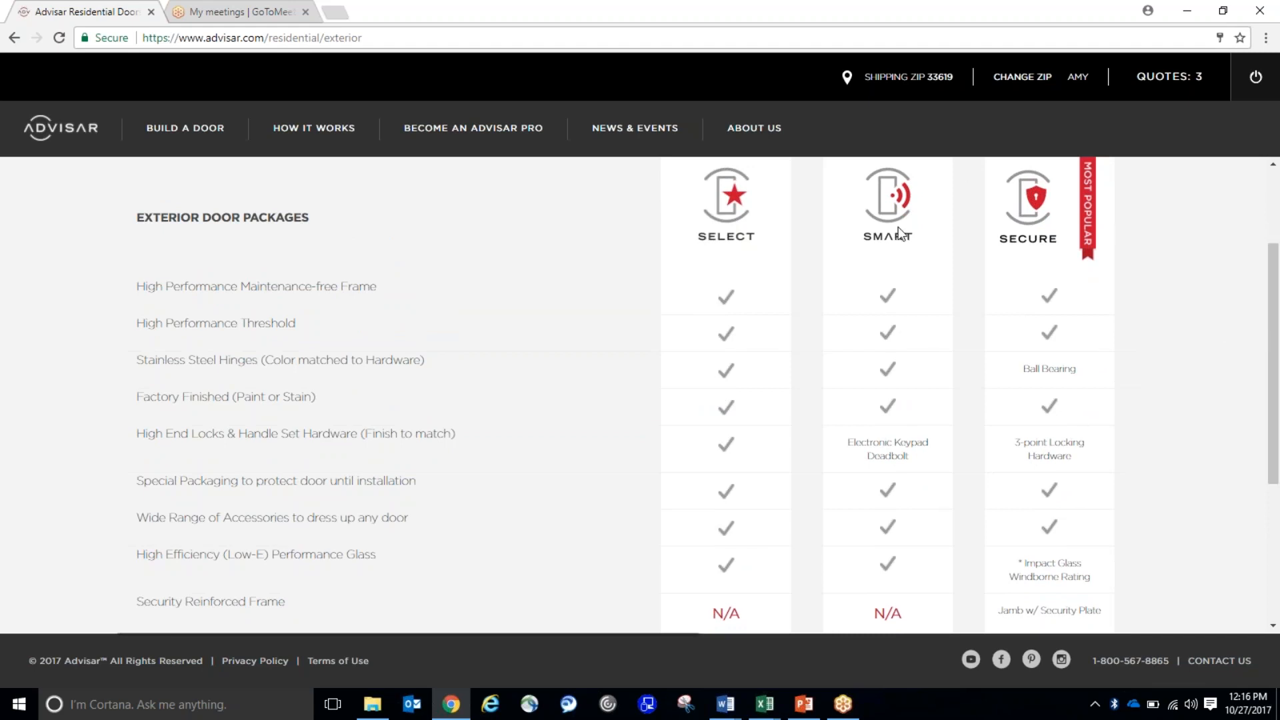
pyautogui.moveTo(1275, 314); pyautogui.dragTo(1278, 323)
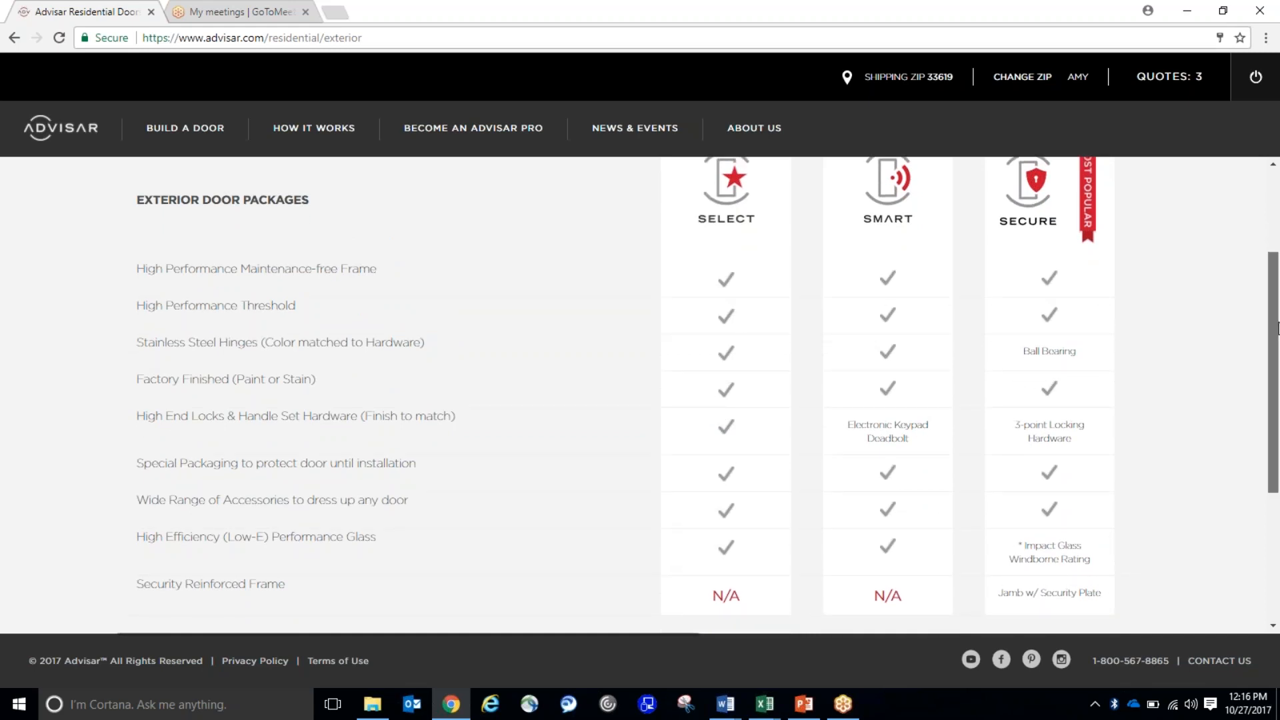
pyautogui.moveTo(1275, 303); pyautogui.dragTo(1278, 399)
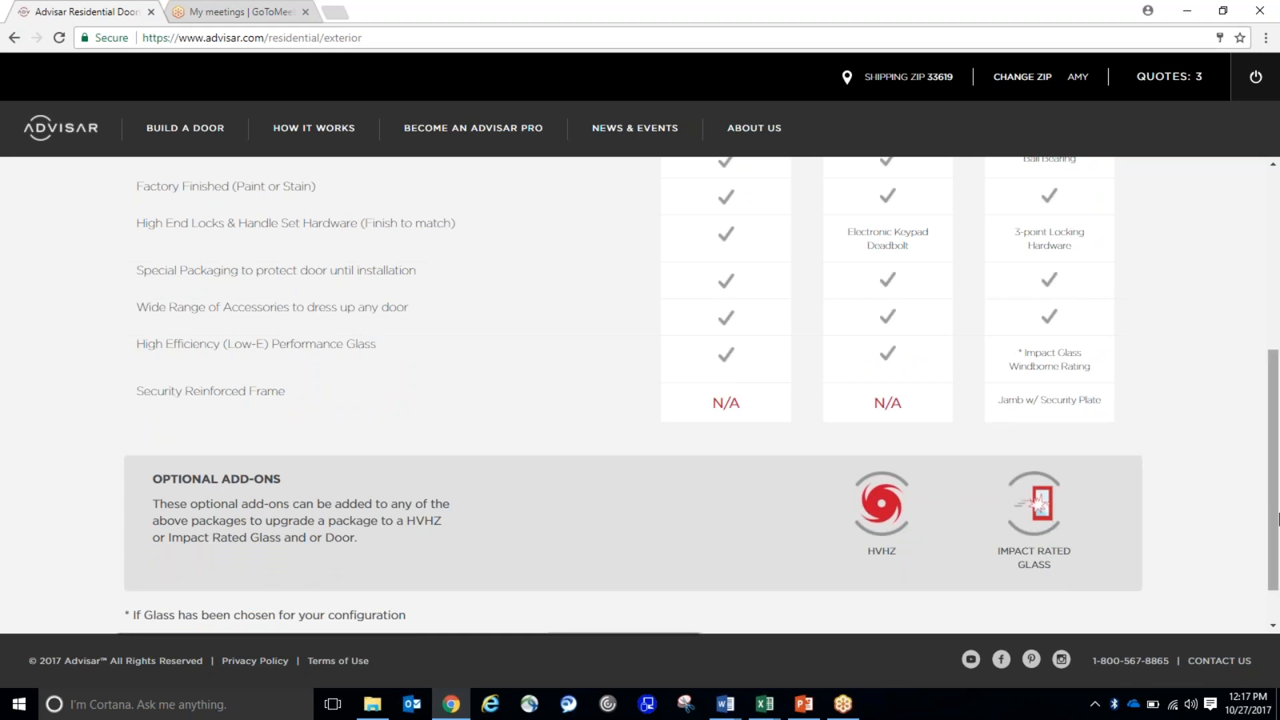
pyautogui.moveTo(1277, 520); pyautogui.dragTo(1247, 358)
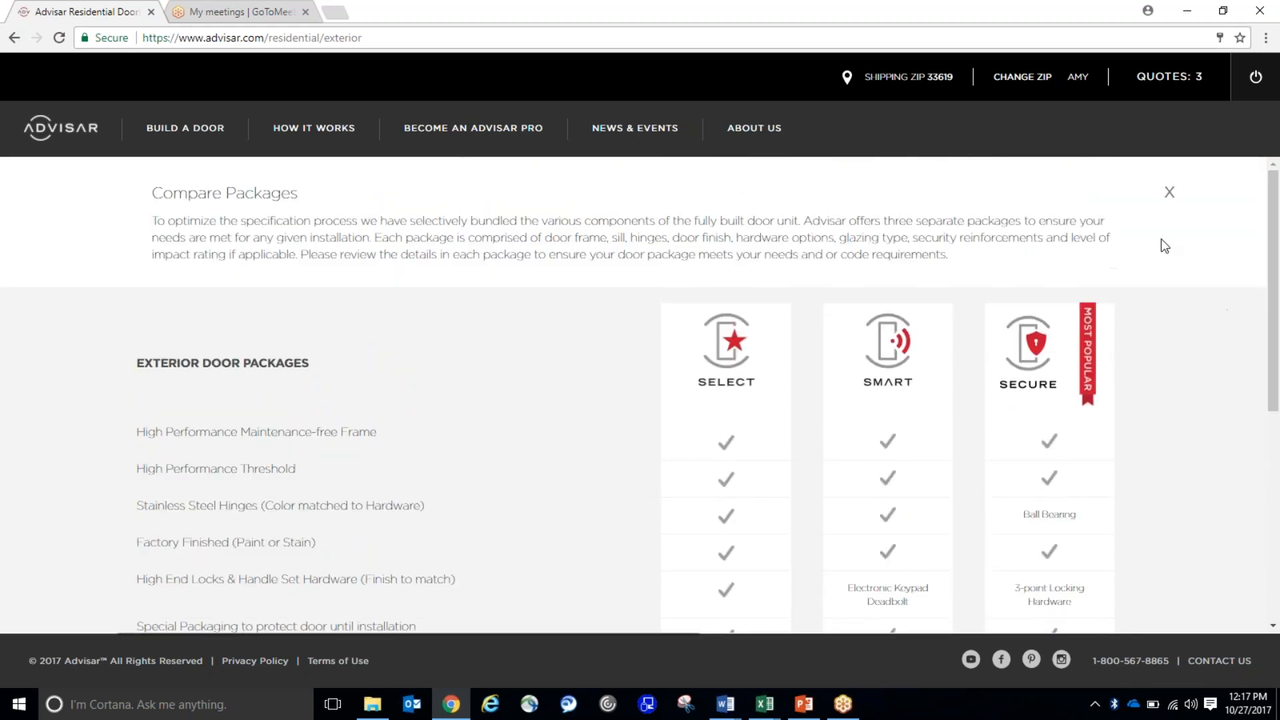
pyautogui.click(1169, 194)
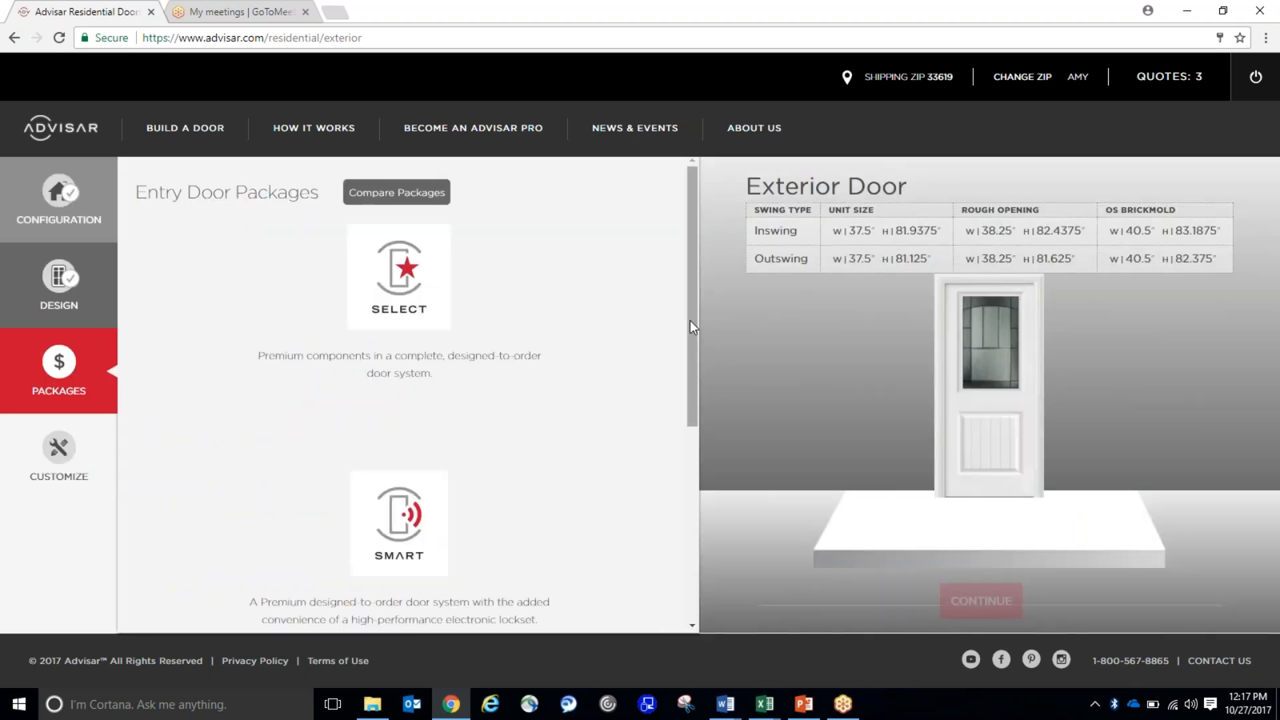
# - Choose the Select package, try and clear the HVHZ add-on, add Impact-Rated-Glass instead and continue to customization
pyautogui.moveTo(690, 321); pyautogui.dragTo(689, 300)
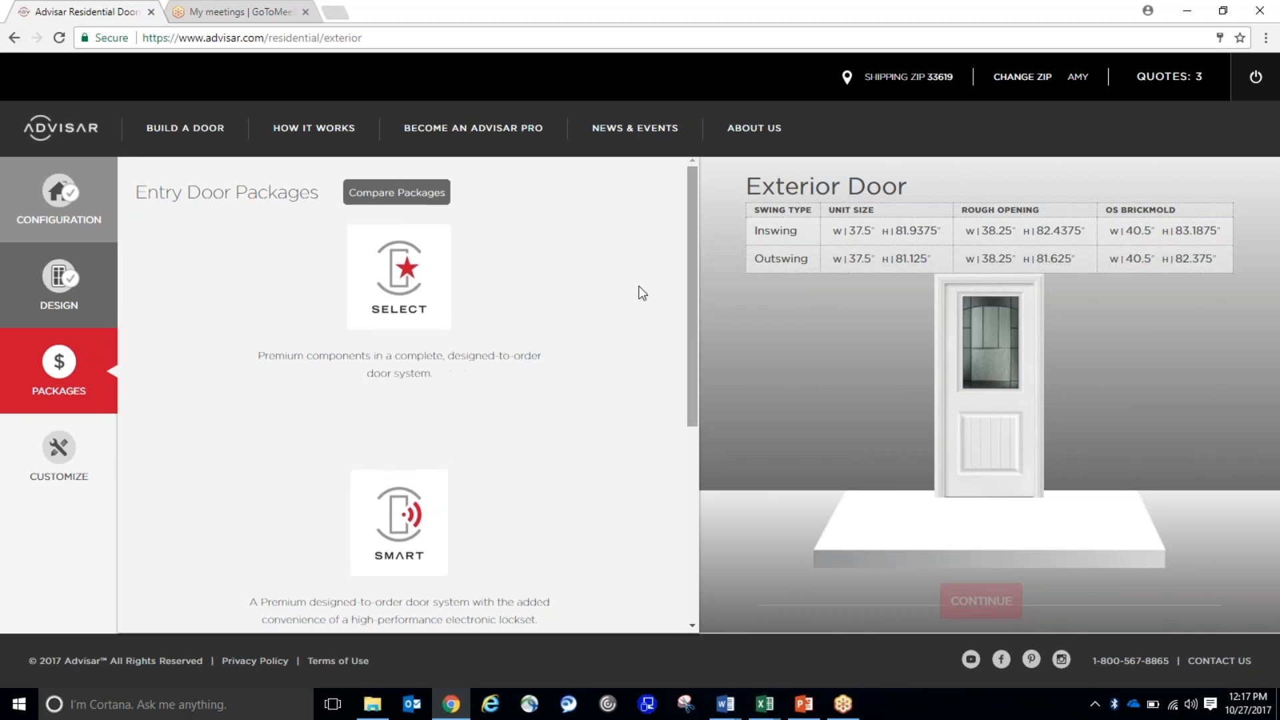
pyautogui.click(393, 294)
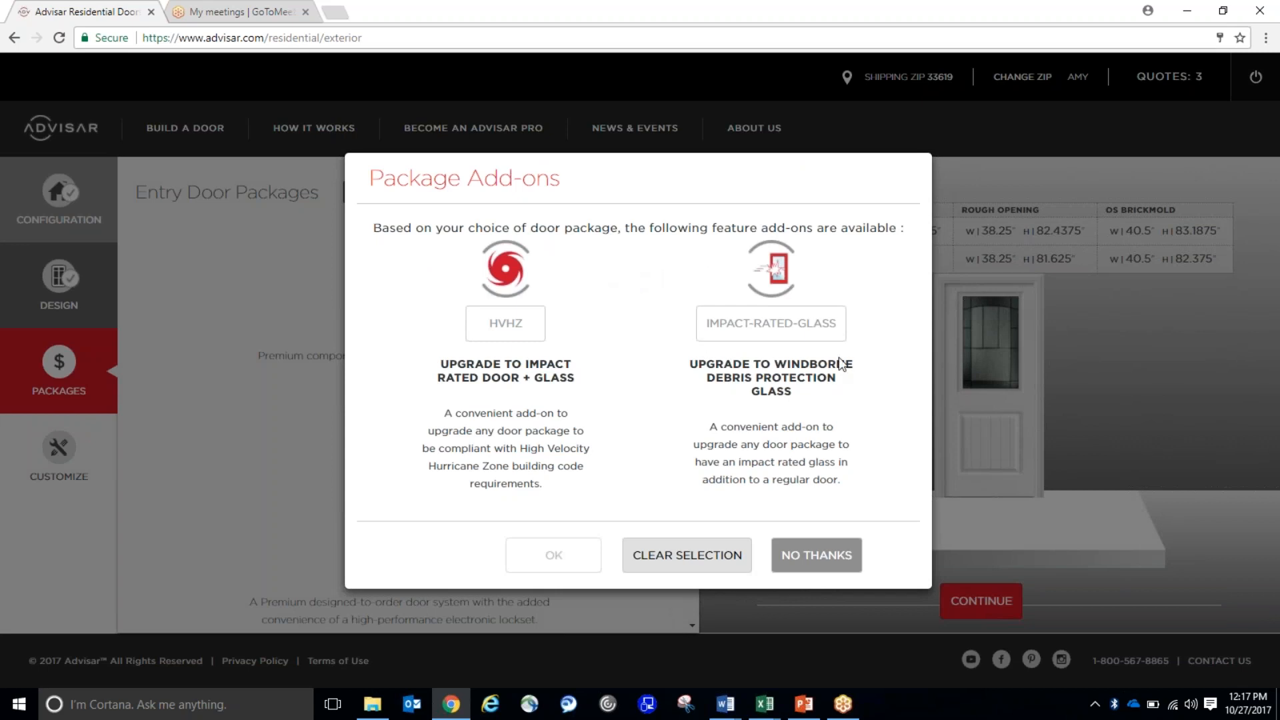
pyautogui.click(503, 323)
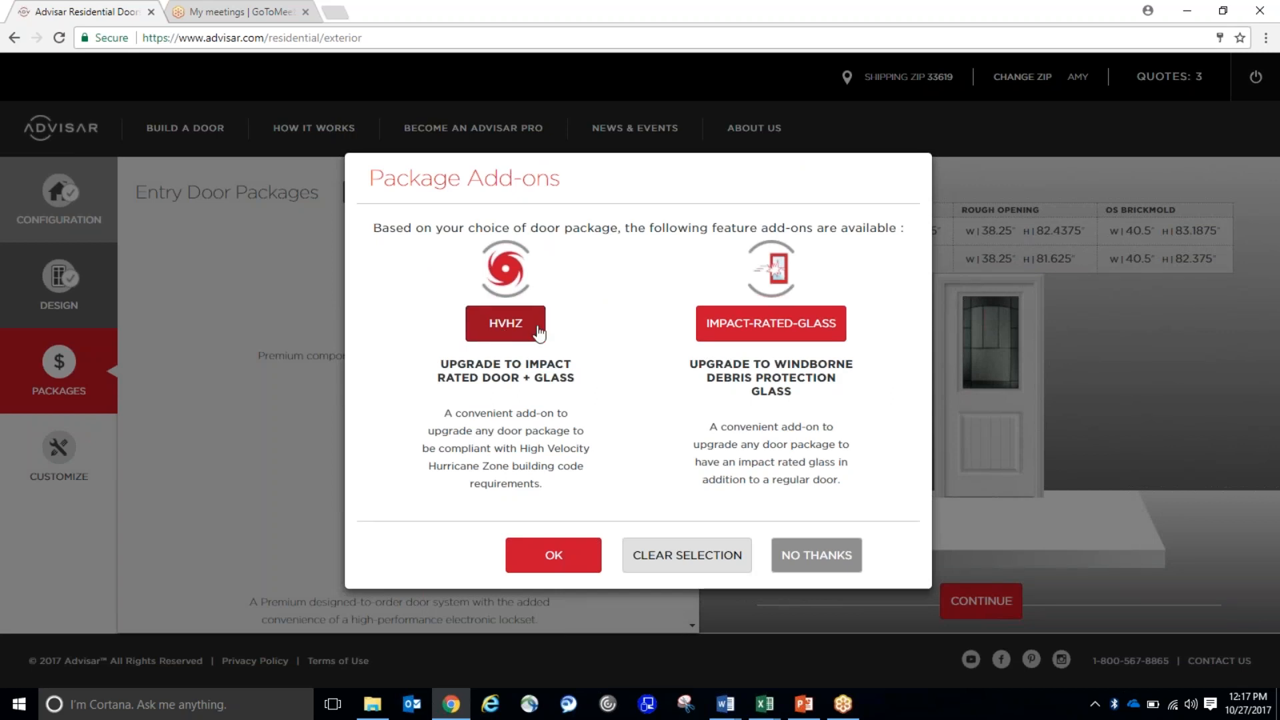
pyautogui.click(686, 559)
pyautogui.click(786, 334)
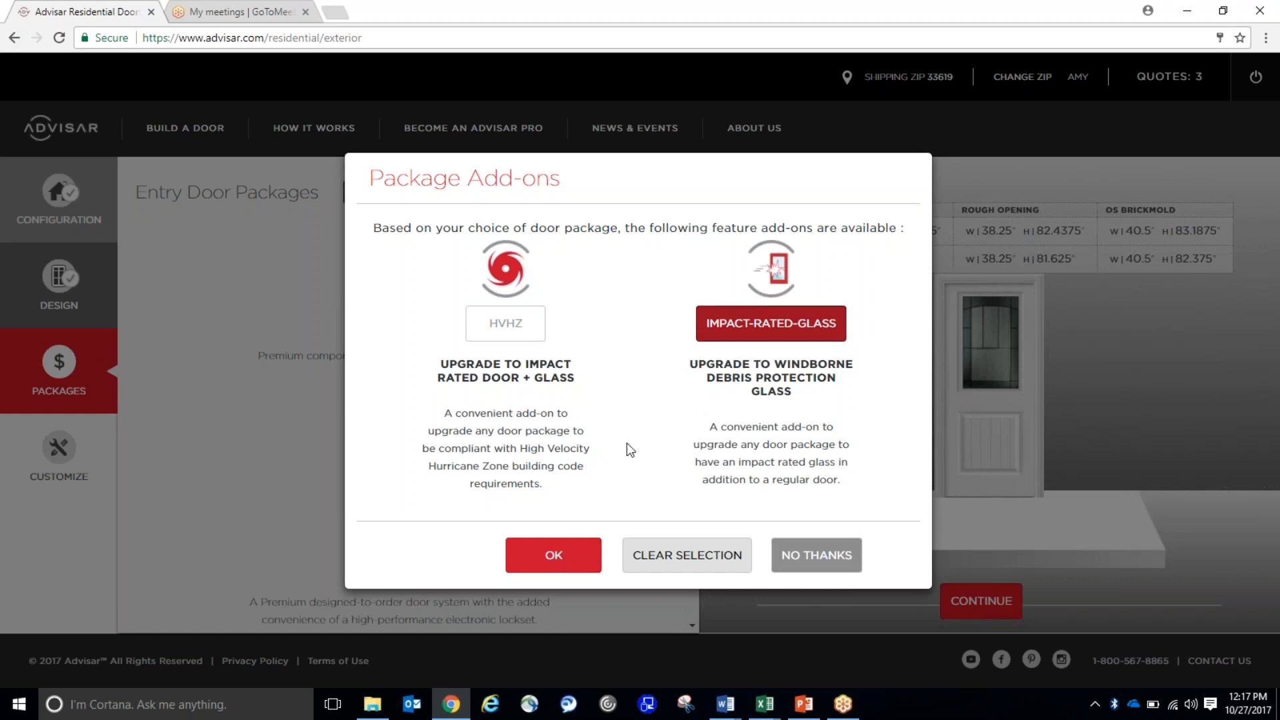
pyautogui.click(553, 558)
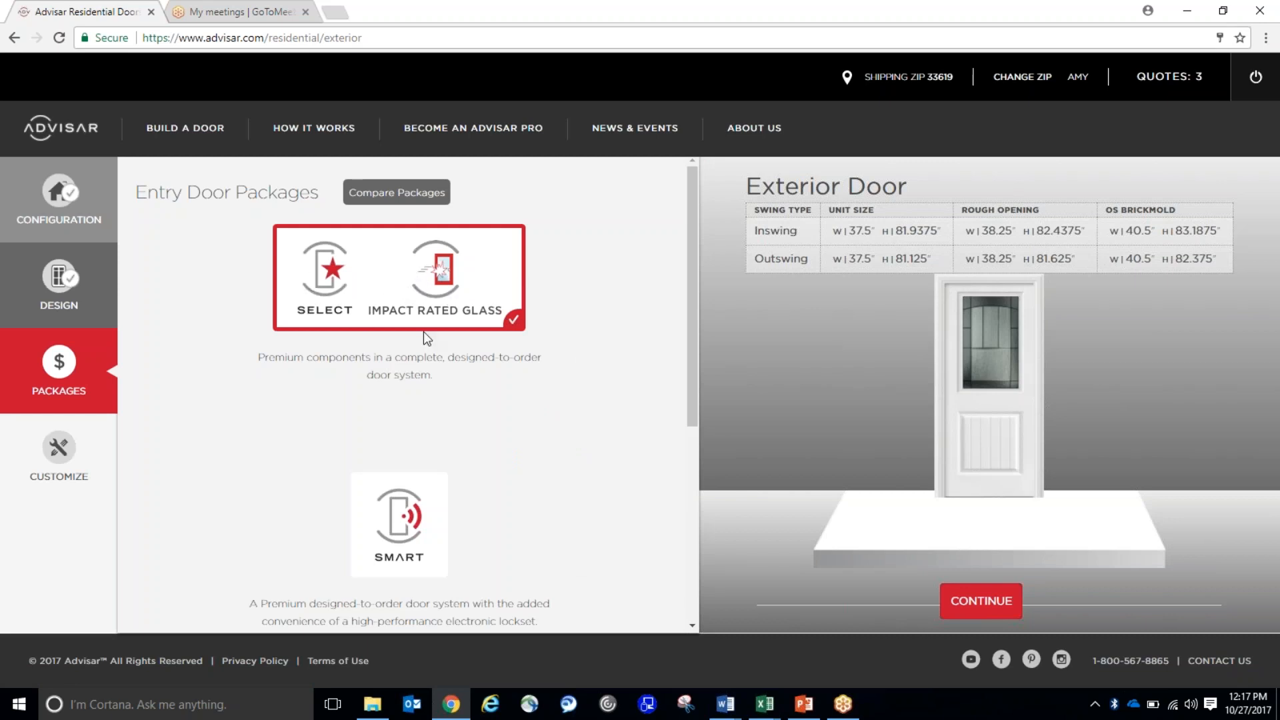
pyautogui.click(1000, 604)
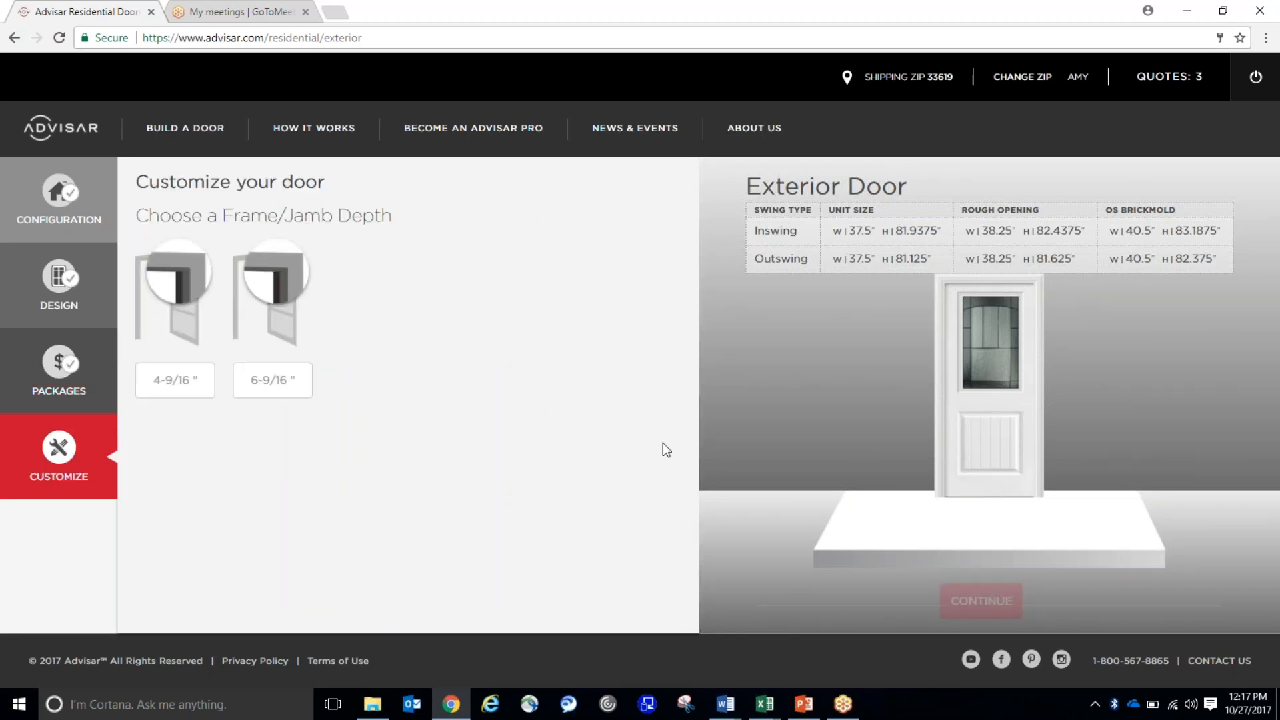
# - Set the frame/jamb depth to 6-9/16" and, after trying the inswing options, choose Left-hand Outswing door handing and continue to the finish
pyautogui.click(271, 380)
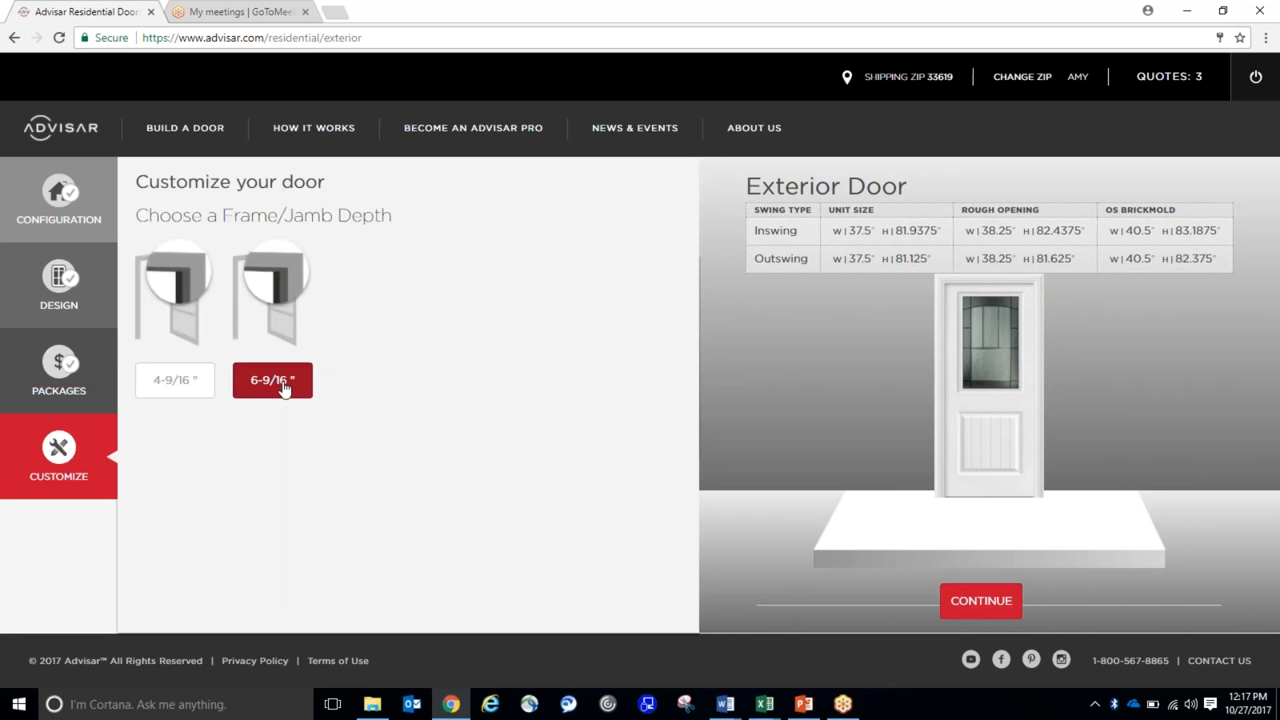
pyautogui.click(990, 604)
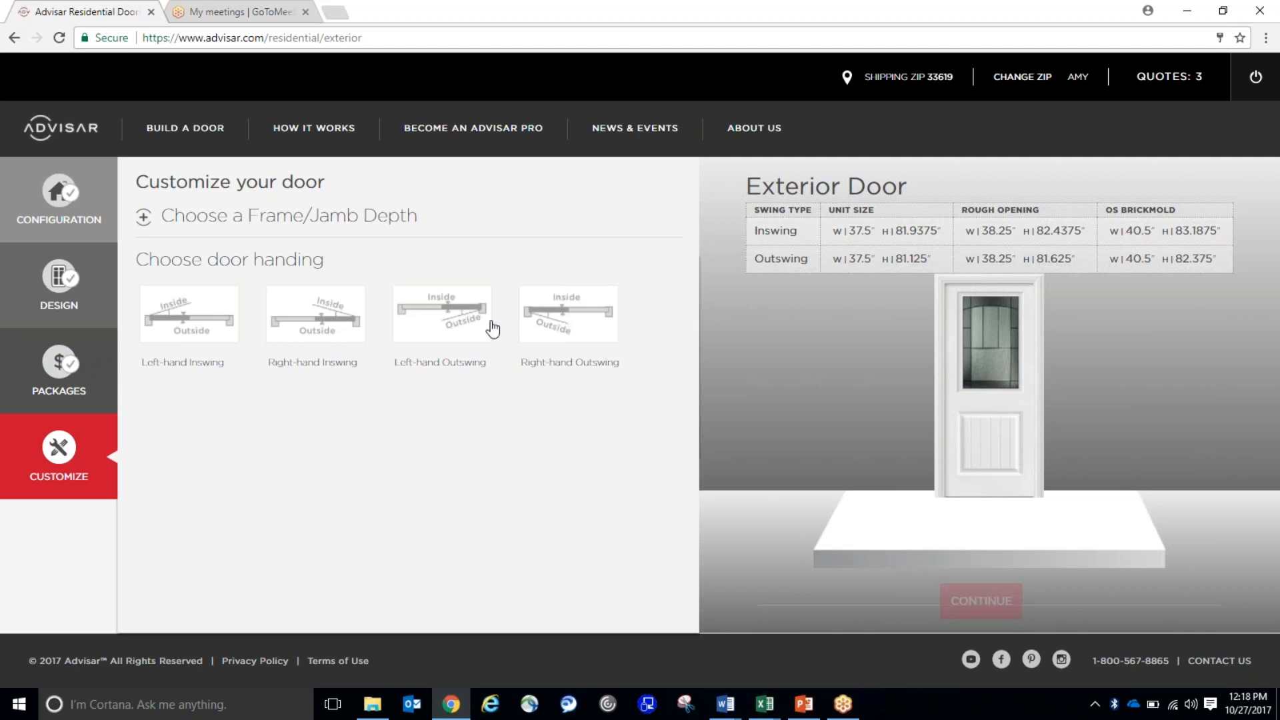
pyautogui.click(457, 330)
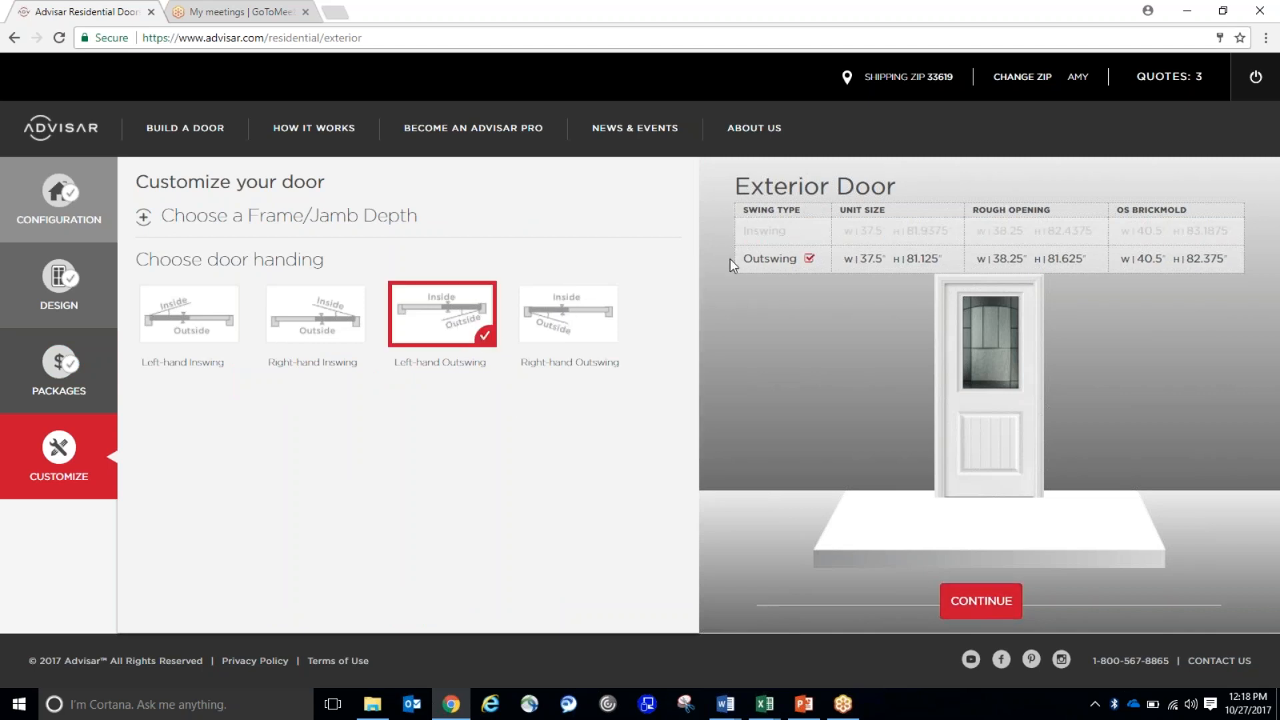
pyautogui.click(312, 310)
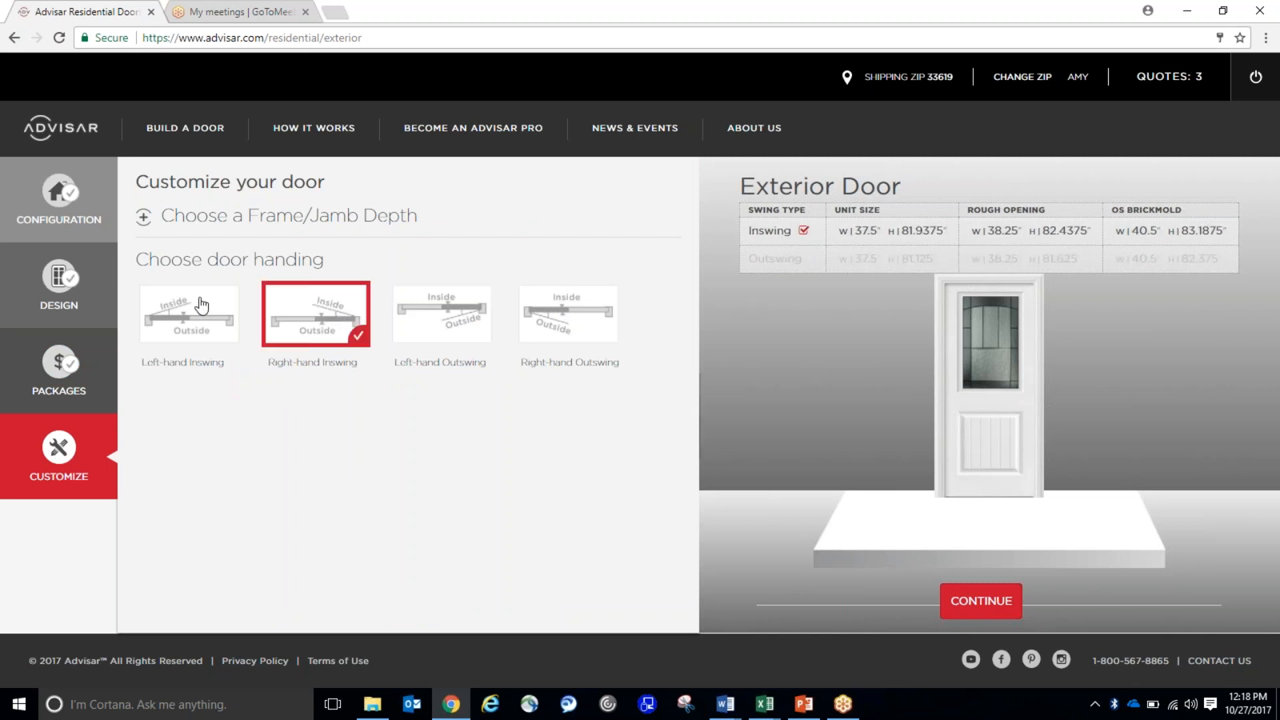
pyautogui.click(201, 305)
pyautogui.click(341, 311)
pyautogui.click(437, 311)
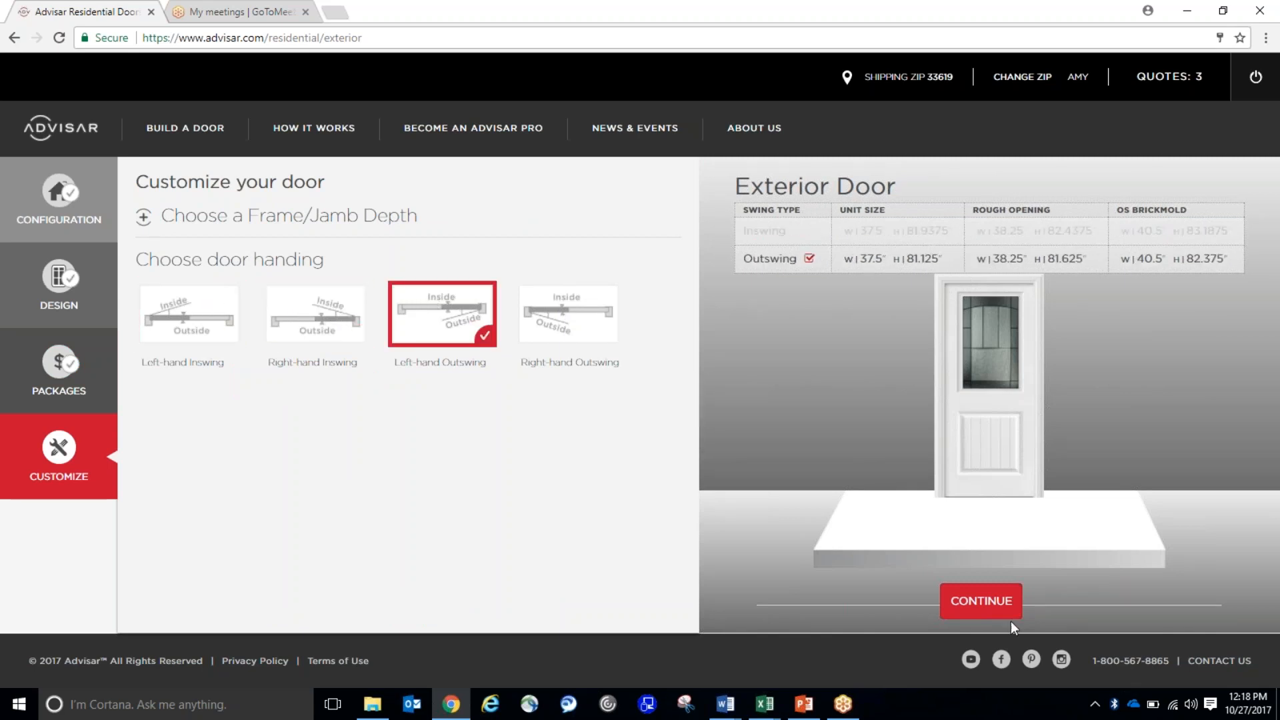
pyautogui.click(985, 607)
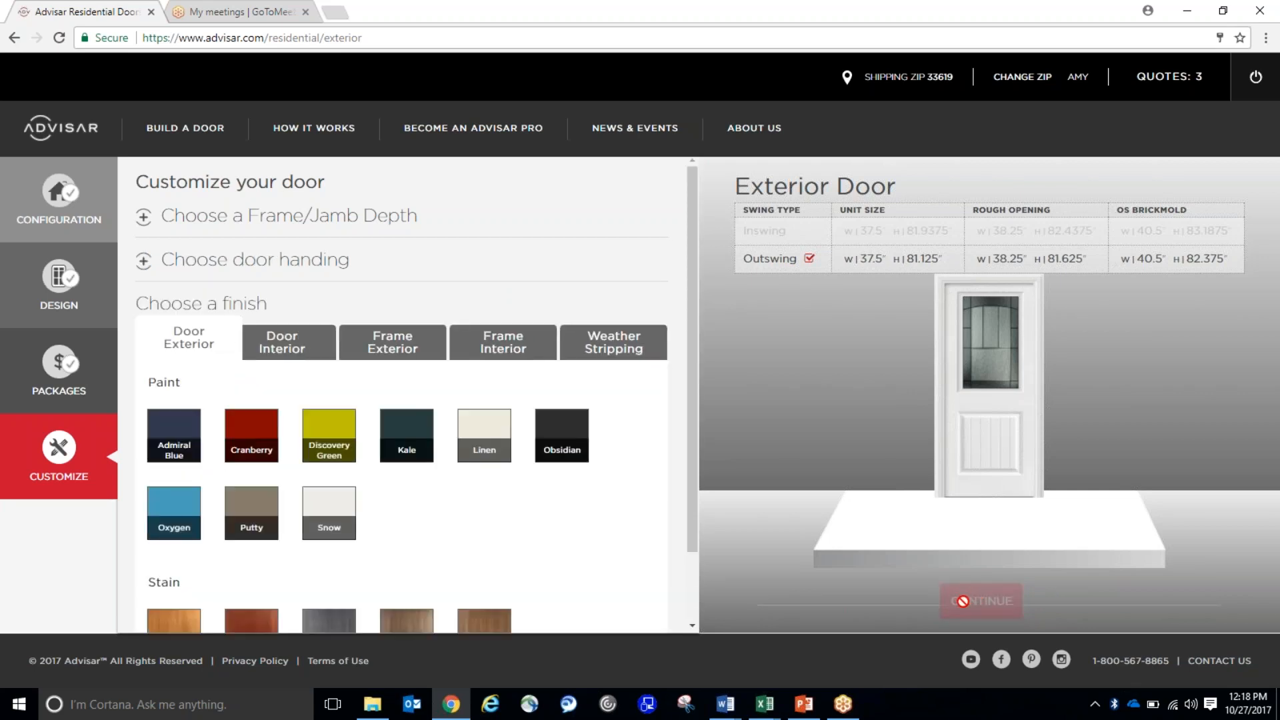
# - Try Cranberry, Discovery Green and Elegant Mahogany on the door exterior, settle on Admiral Blue paint and open the door interior finishes
pyautogui.moveTo(694, 427); pyautogui.dragTo(683, 505)
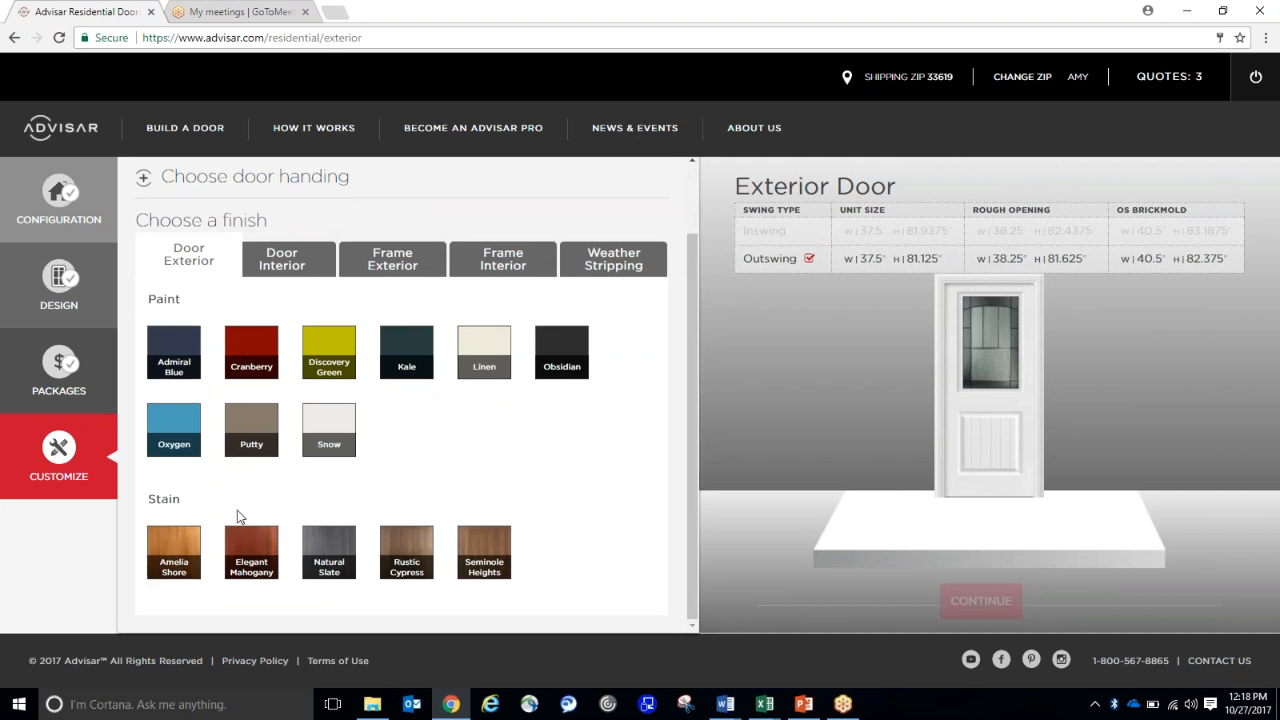
pyautogui.moveTo(691, 443); pyautogui.dragTo(695, 402)
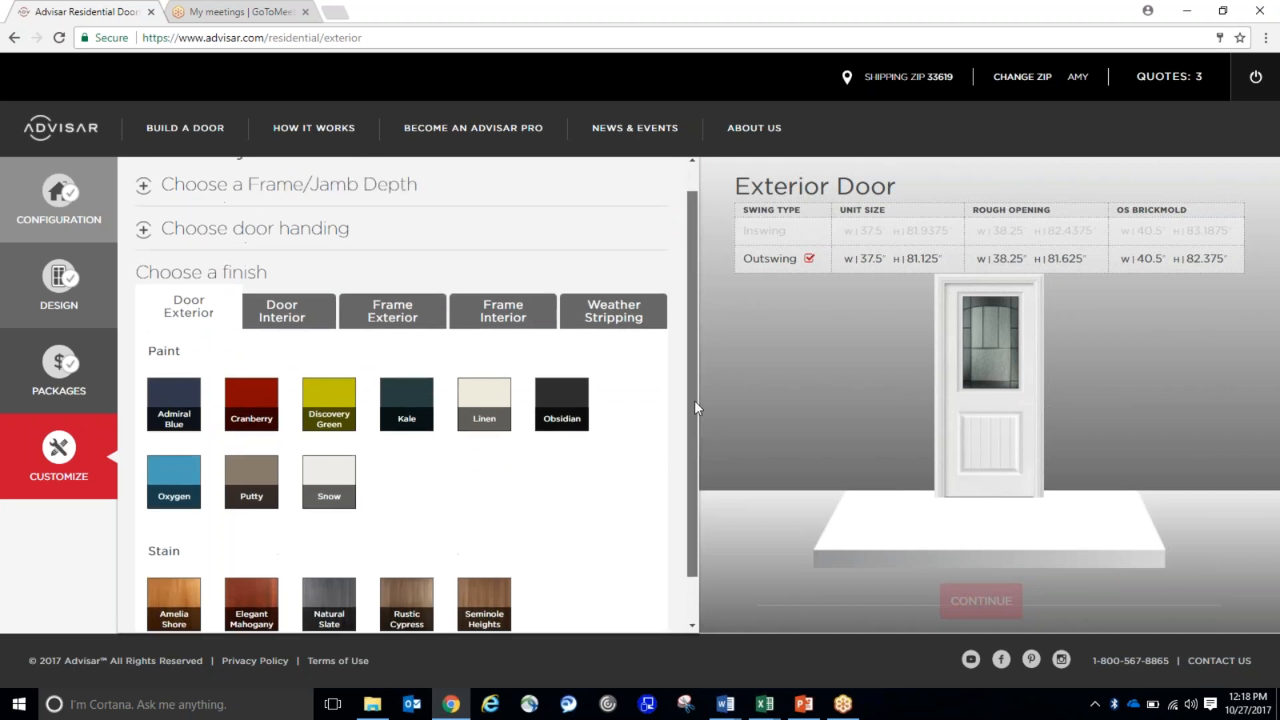
pyautogui.click(176, 398)
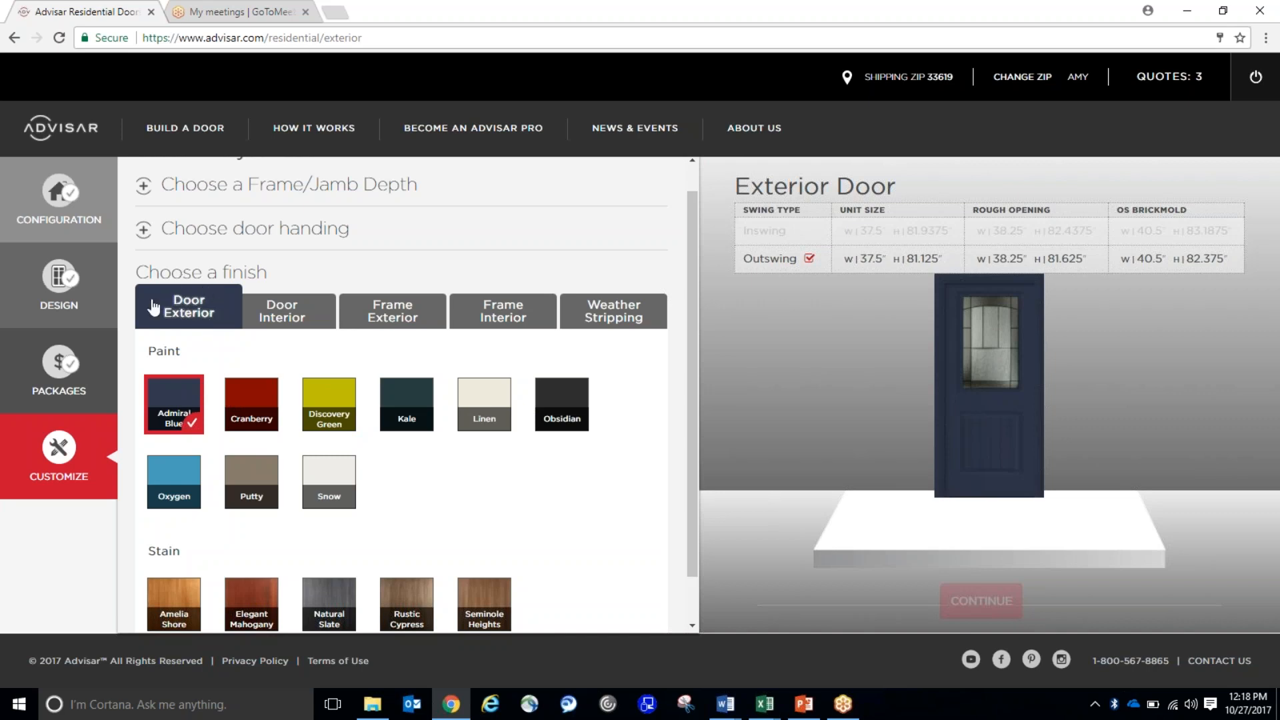
pyautogui.click(249, 394)
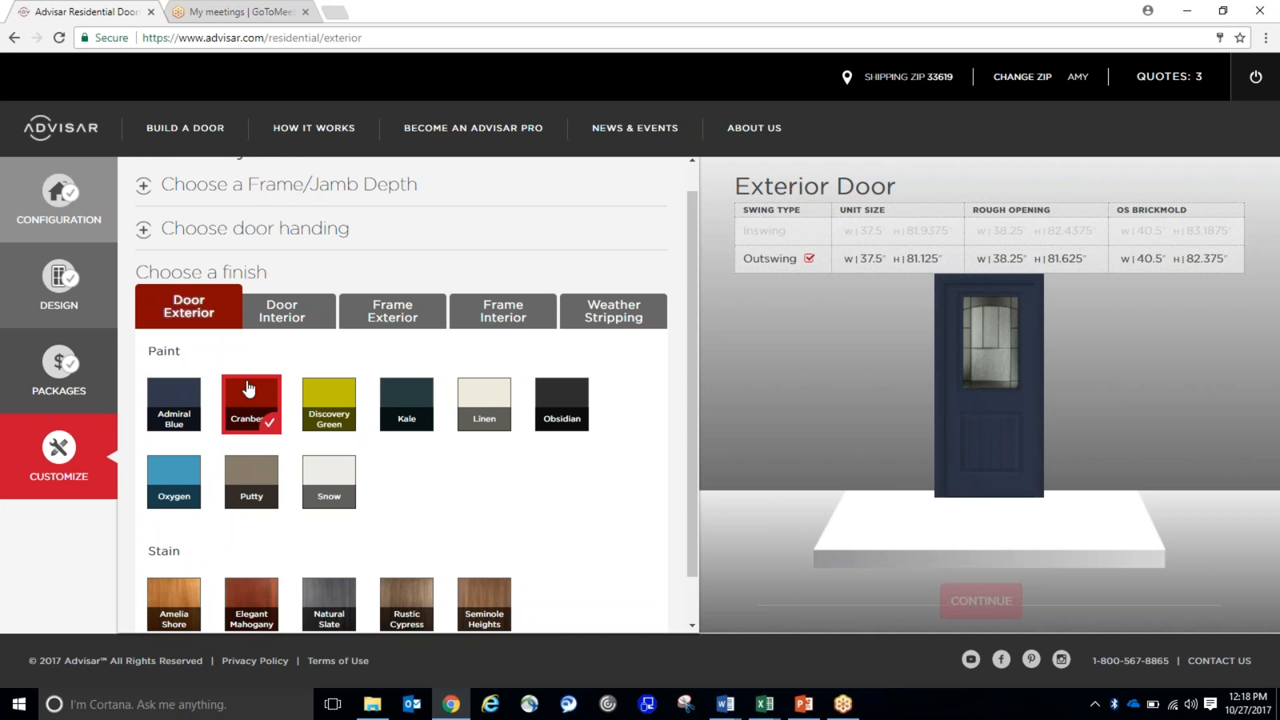
pyautogui.click(318, 398)
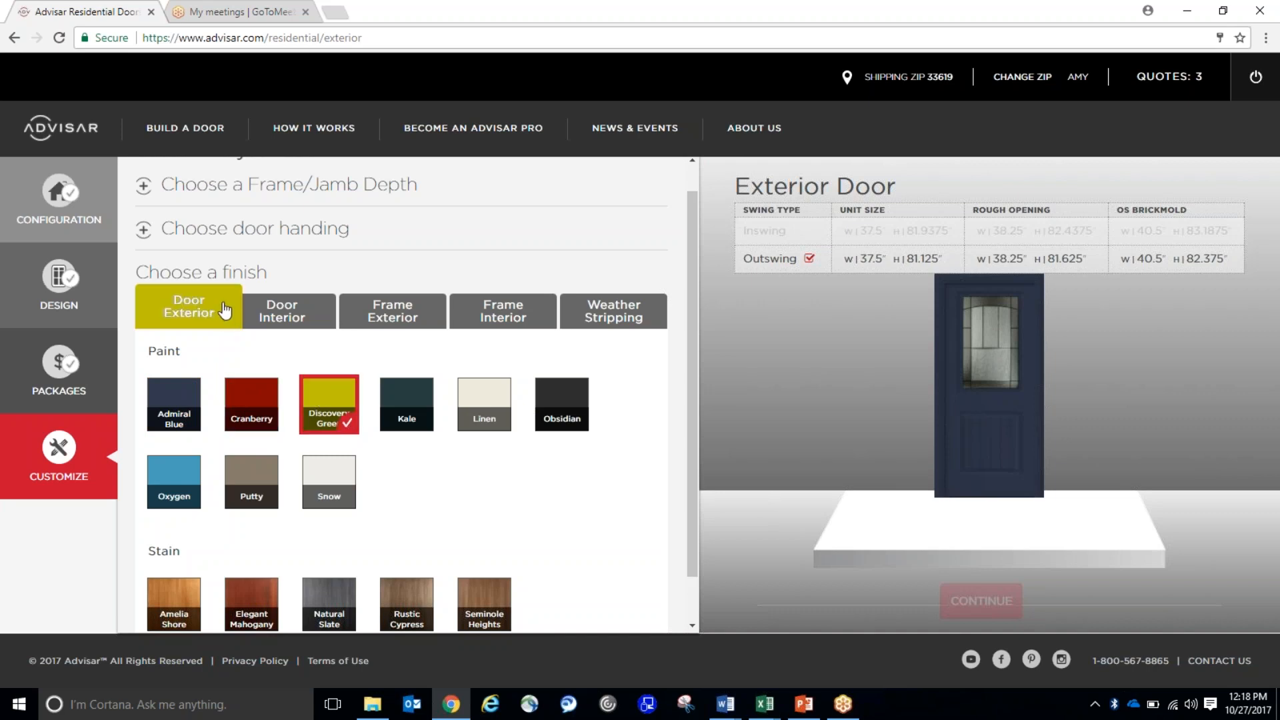
pyautogui.click(254, 598)
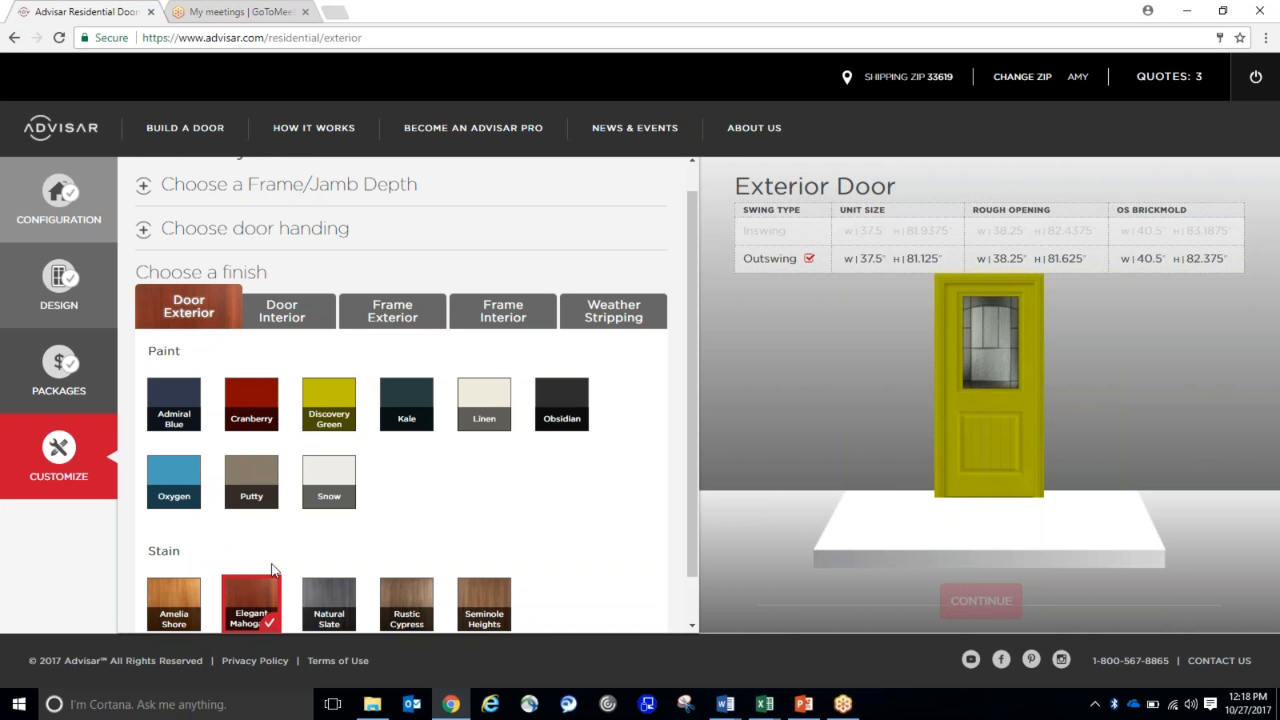
pyautogui.click(175, 398)
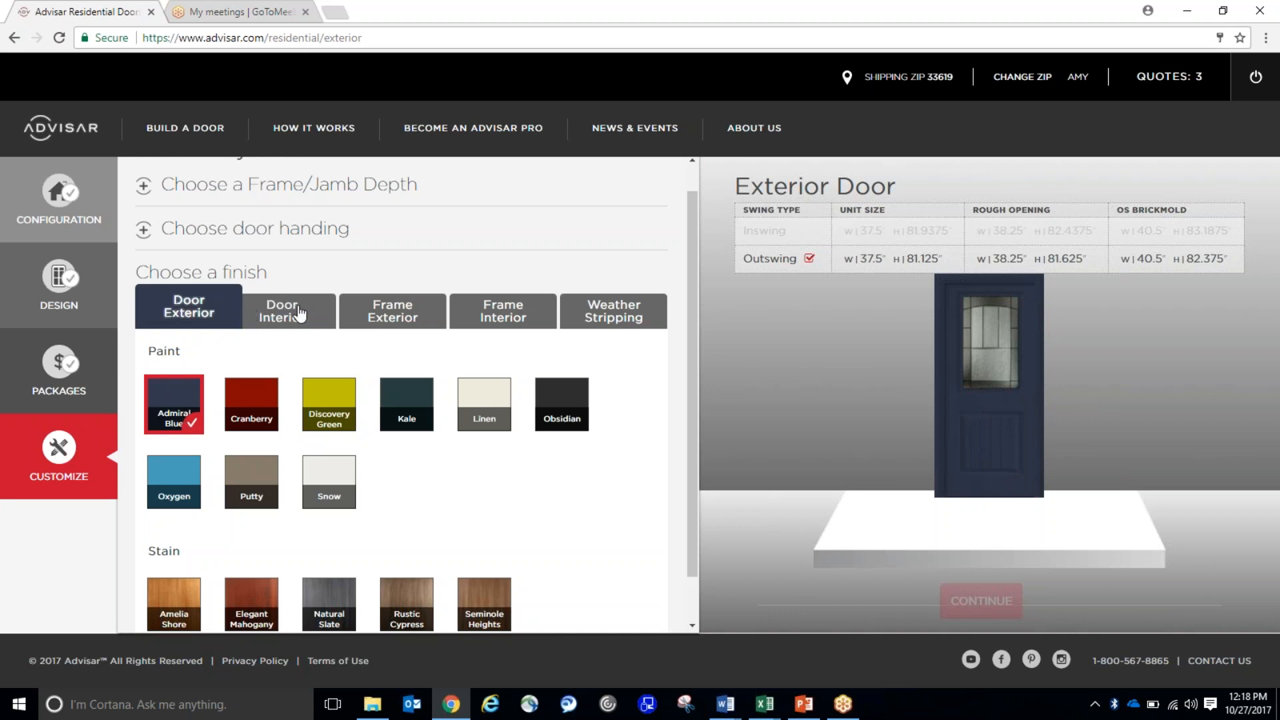
pyautogui.click(278, 314)
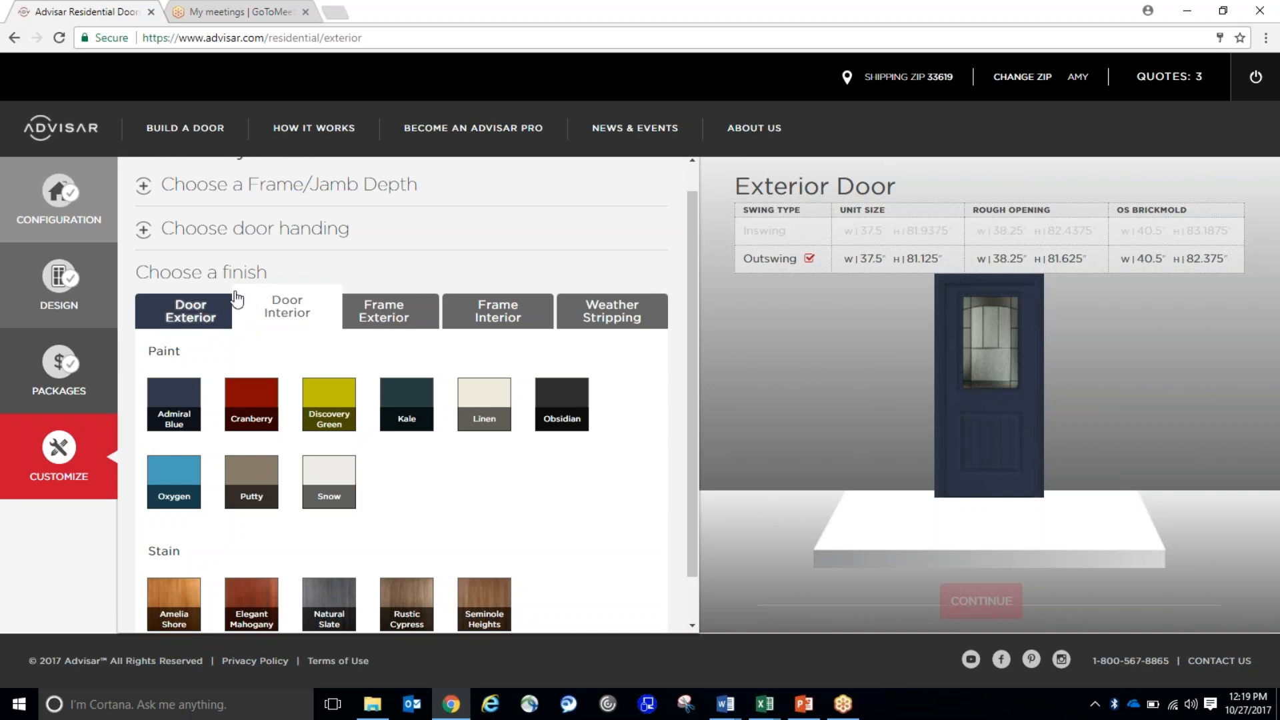
# - Try Cranberry but settle on Admiral Blue for the door interior, and choose Linen paint for both the frame exterior and frame interior
pyautogui.click(264, 400)
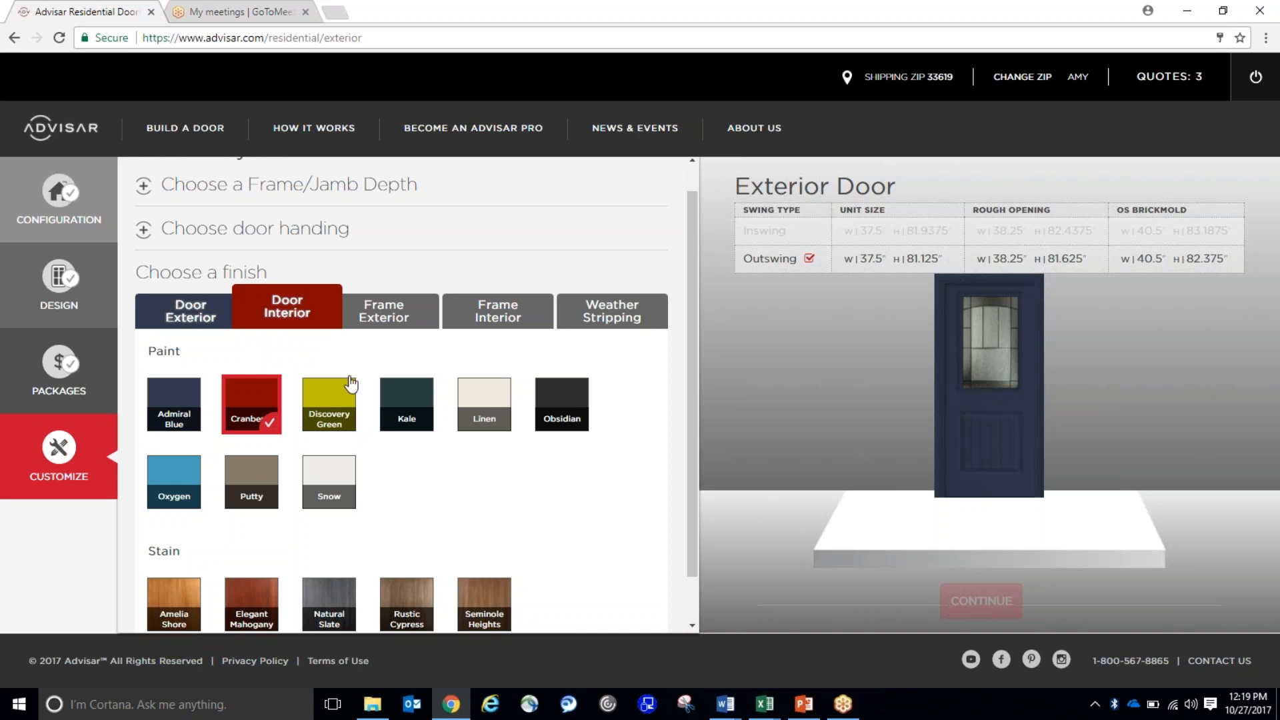
pyautogui.click(176, 401)
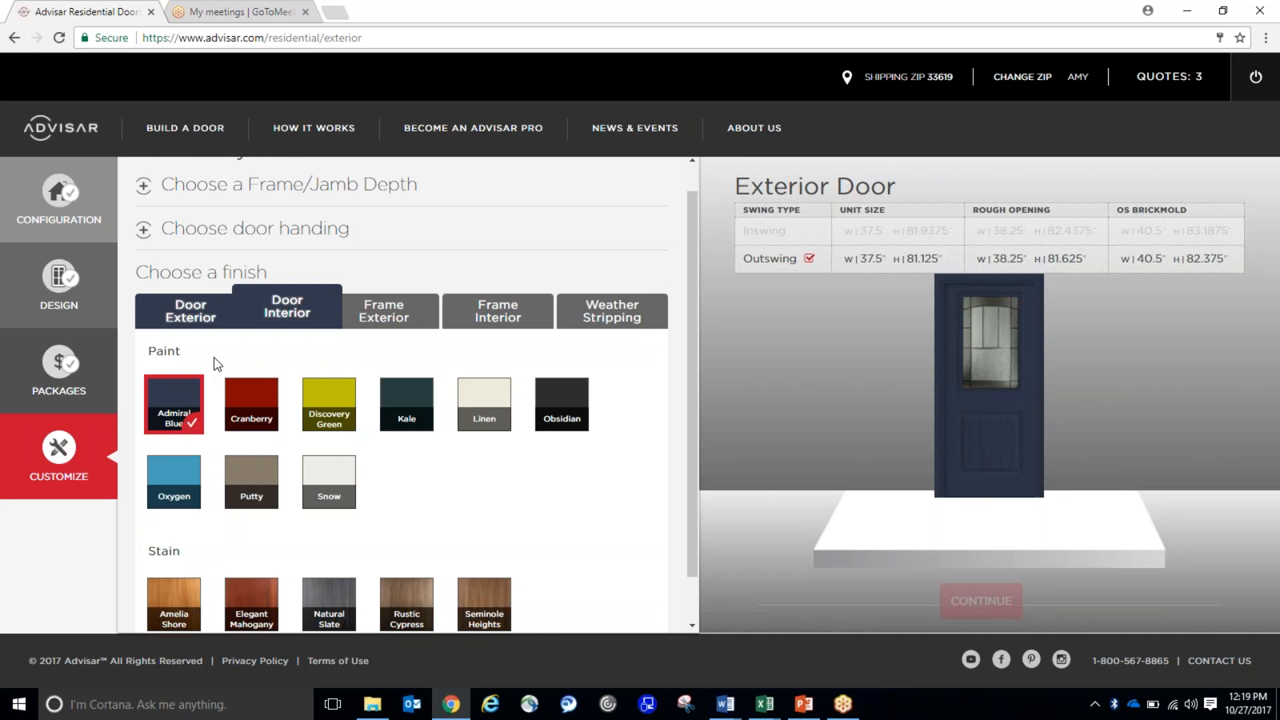
pyautogui.click(386, 311)
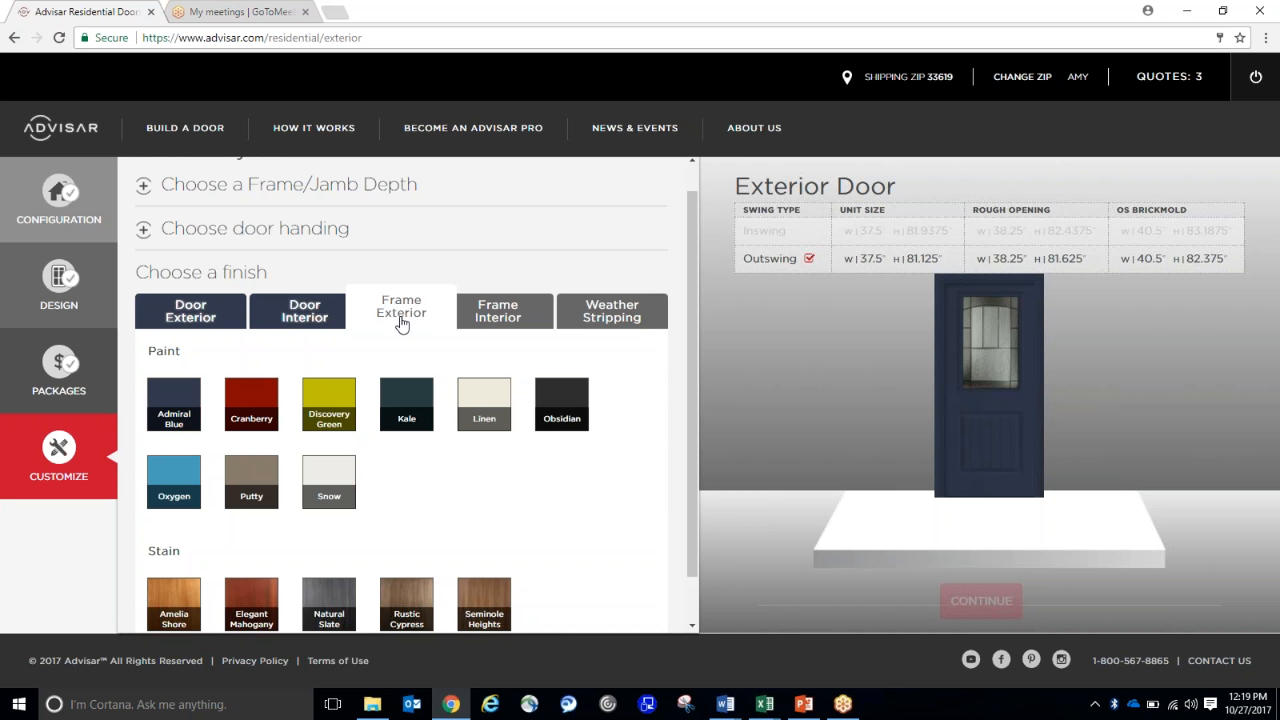
pyautogui.click(475, 402)
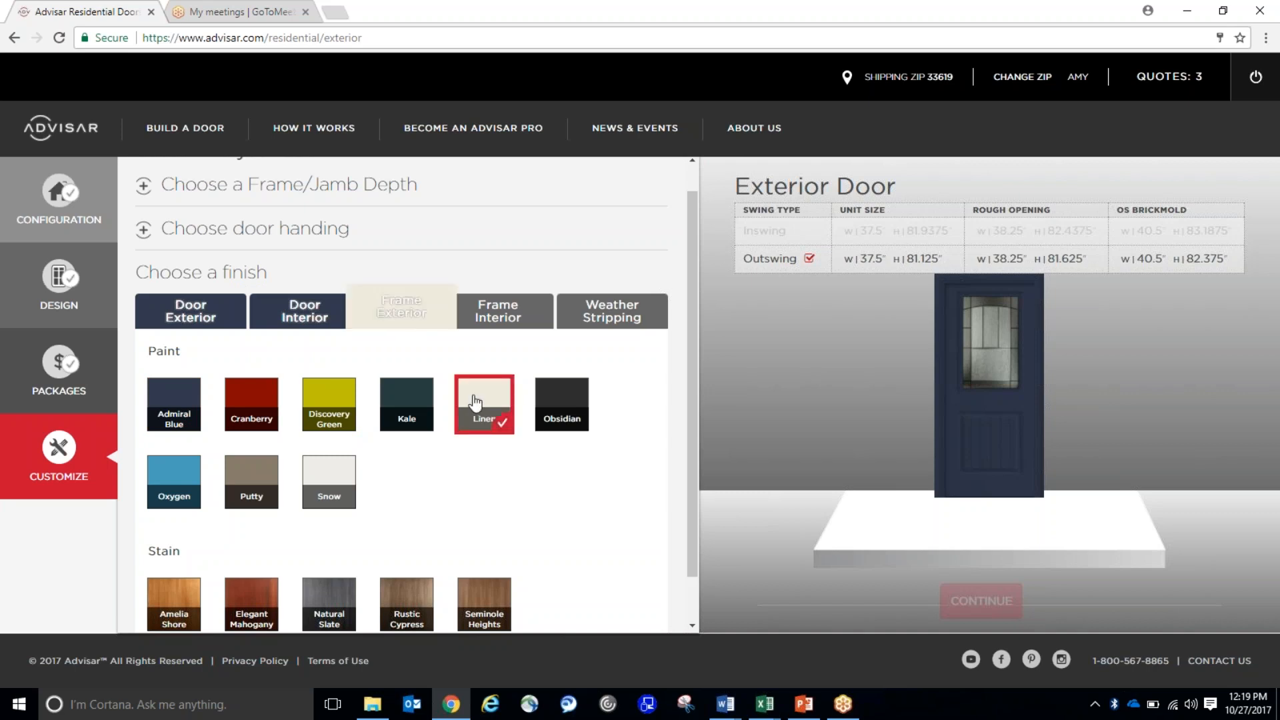
pyautogui.click(499, 316)
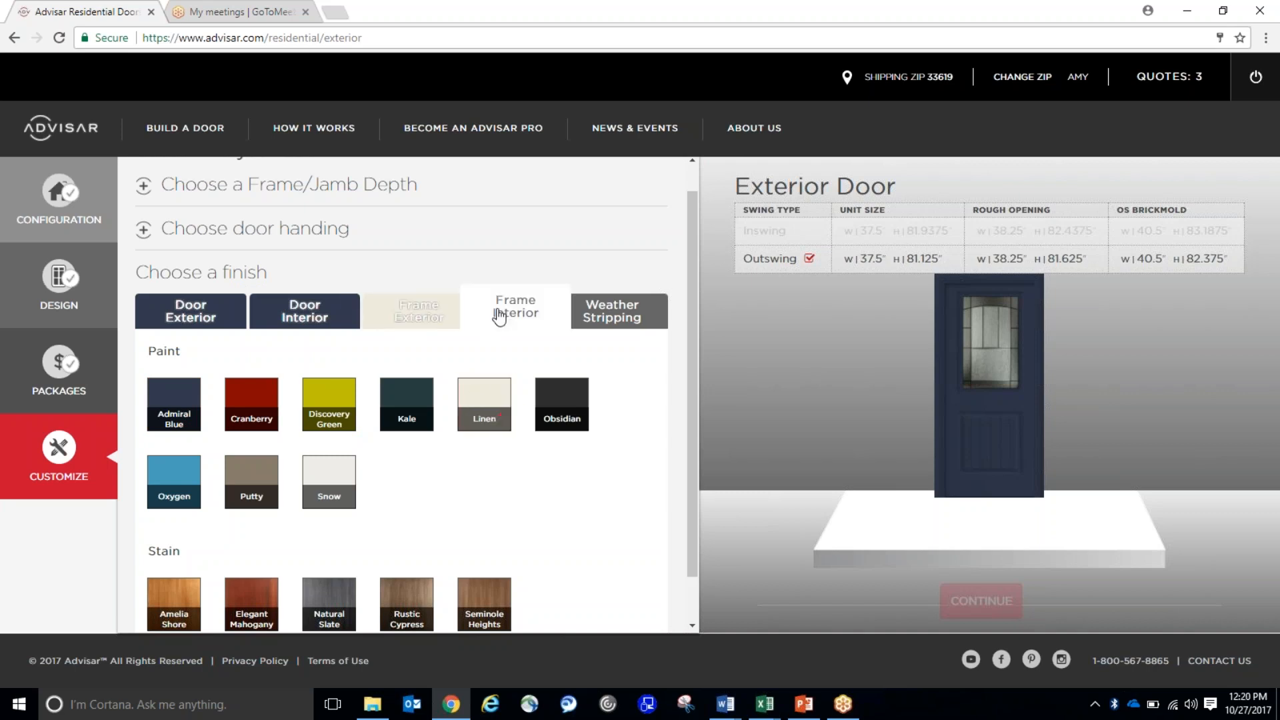
pyautogui.click(480, 405)
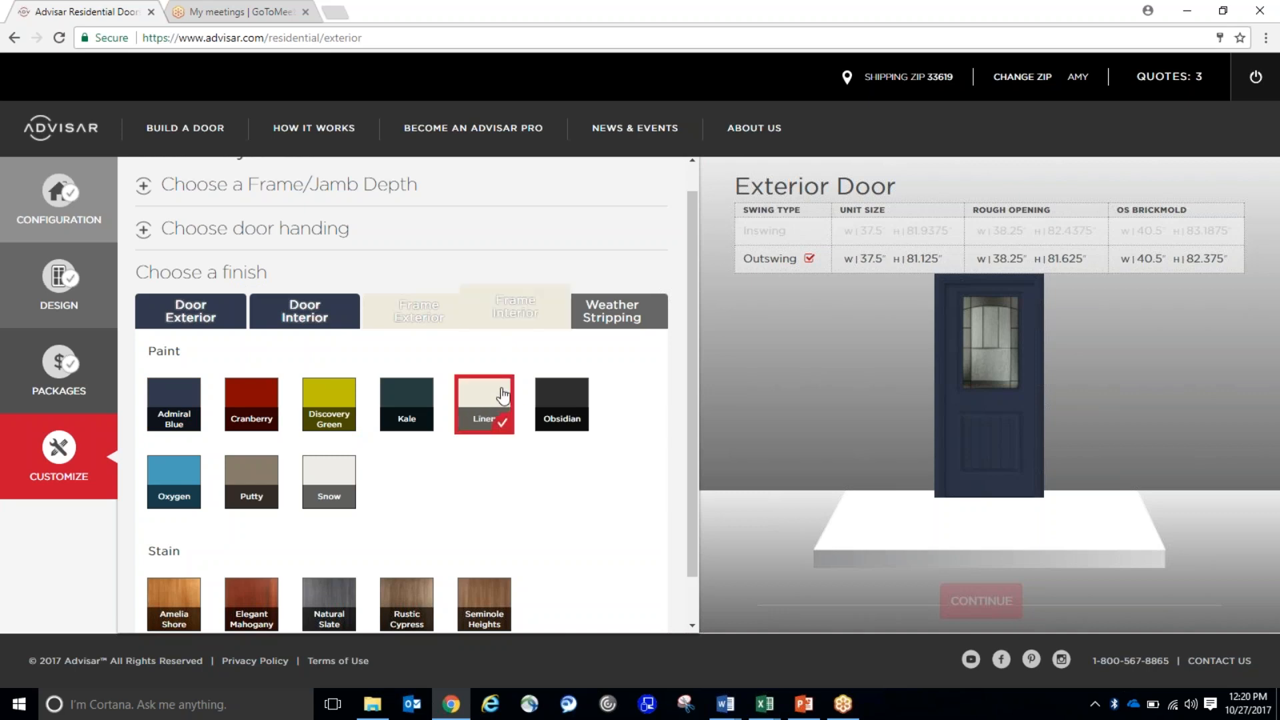
# - Choose Bronze weather stripping and continue to the hardware selection
pyautogui.click(619, 311)
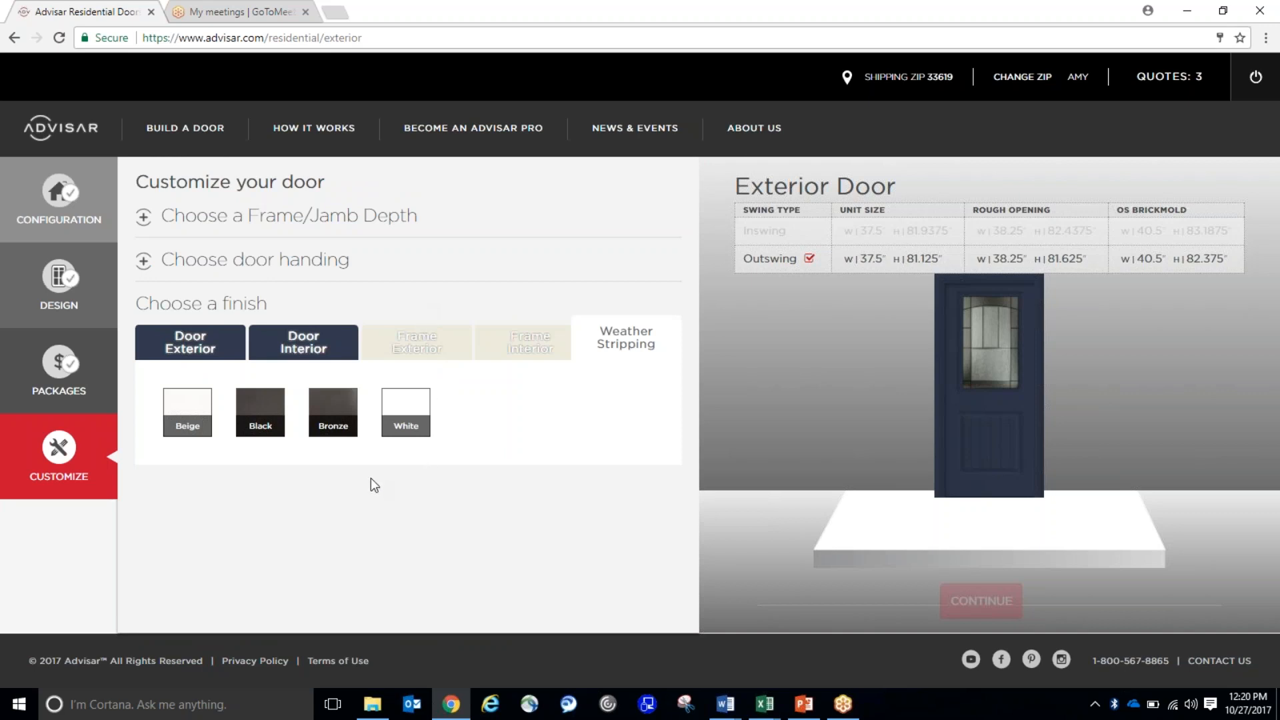
pyautogui.click(328, 409)
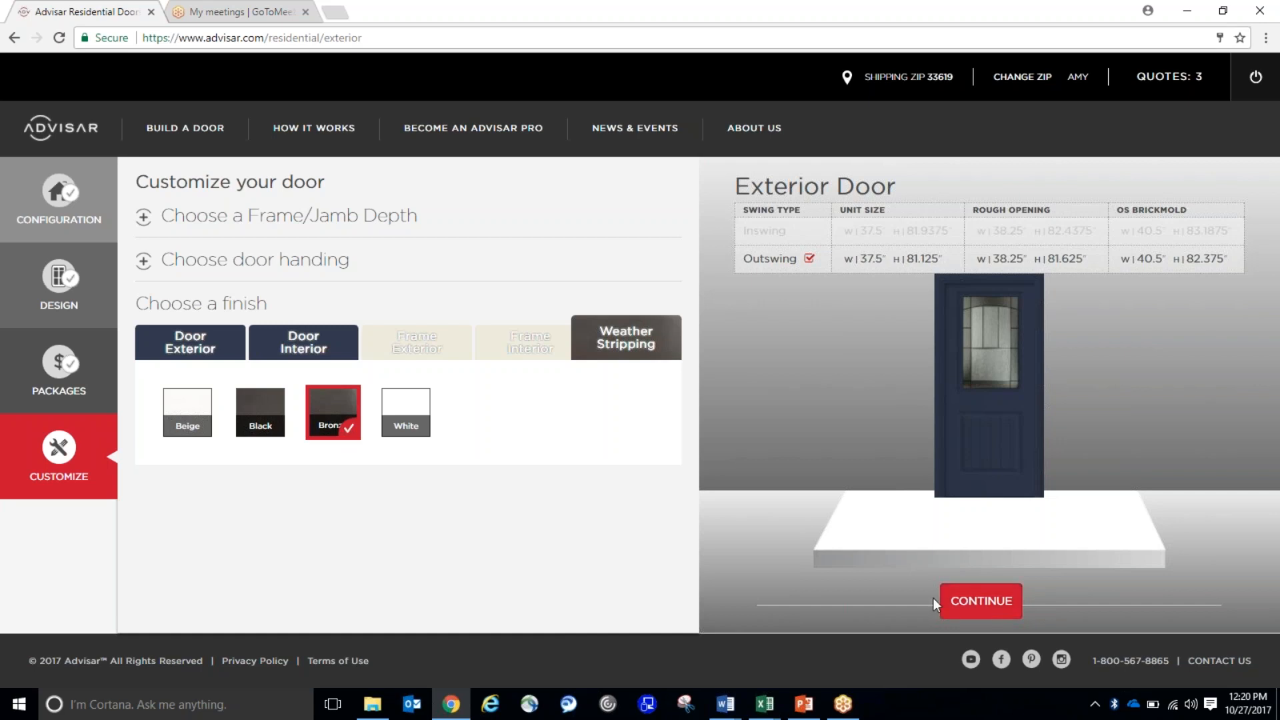
pyautogui.click(978, 602)
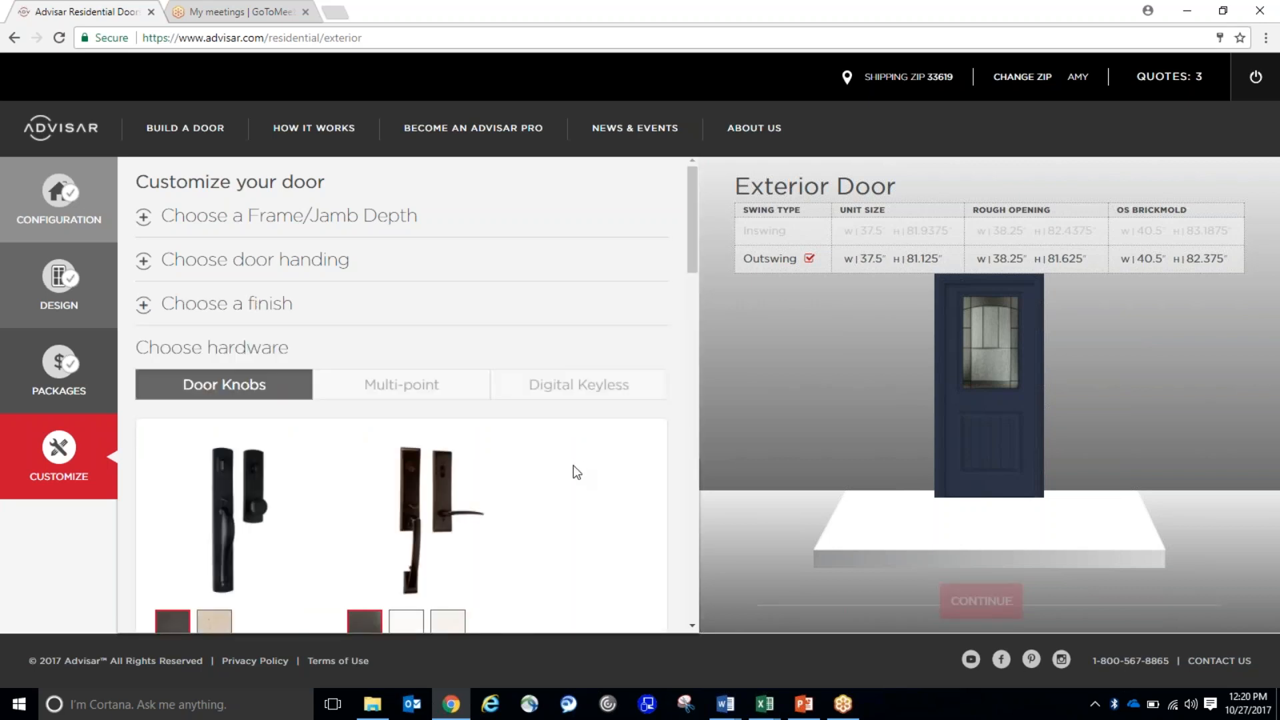
# - Look over the door knob hardware and try to switch the hardware type to Multi-point
pyautogui.scroll(-1, 581, 475)
pyautogui.moveTo(691, 249); pyautogui.dragTo(678, 187)
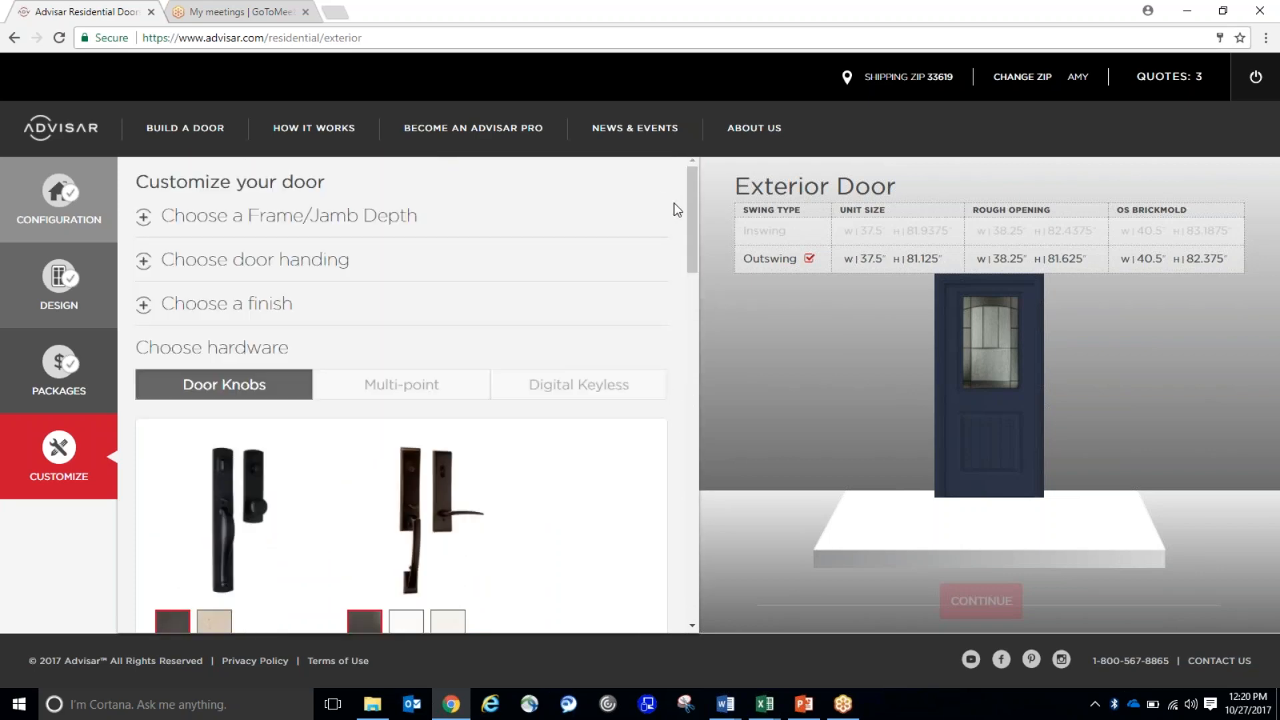
pyautogui.click(391, 387)
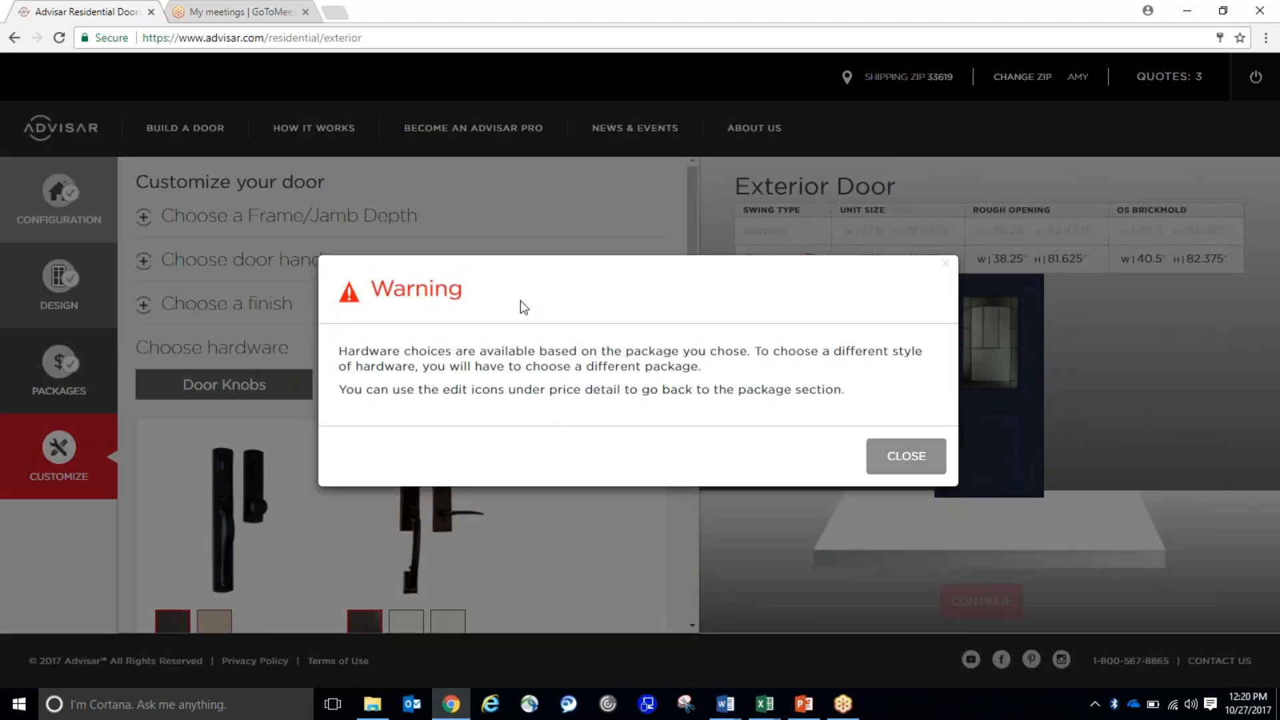
pyautogui.click(901, 456)
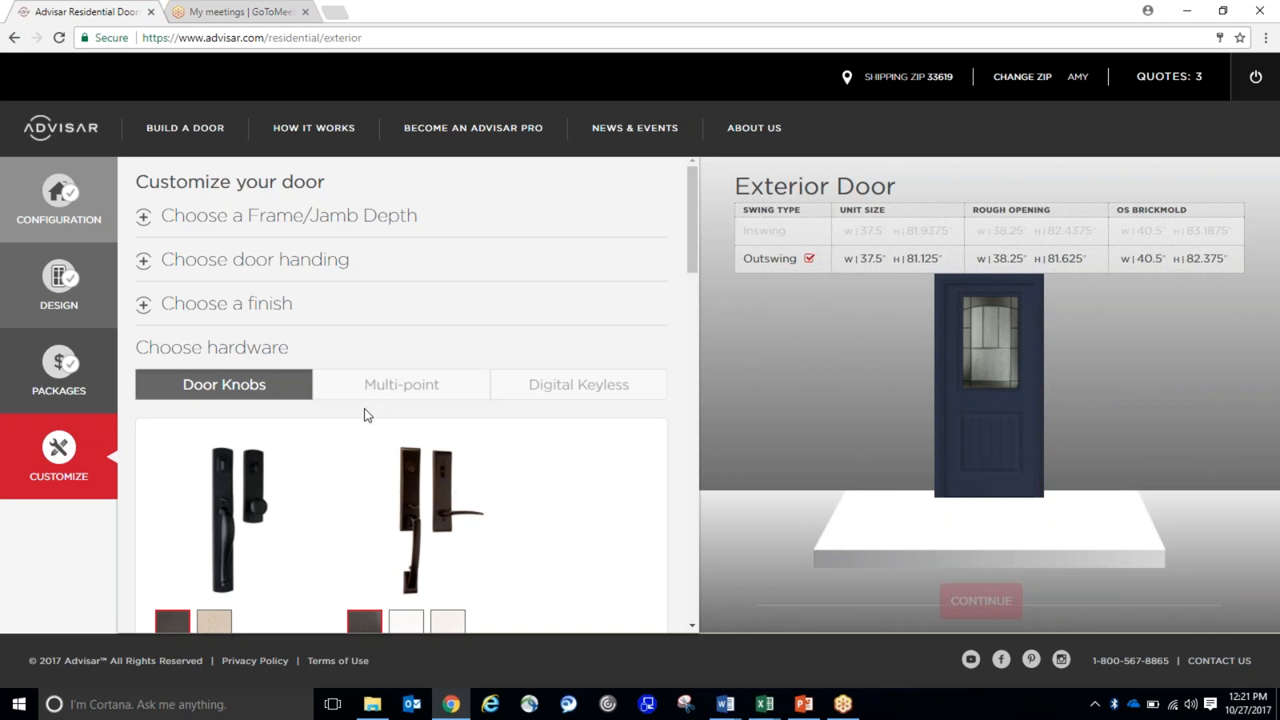
# - Preview alternative finishes for the Emtek Creston Winchester Knob and Emtek Apollo Poseidon Lever, returning them to Flat Black and Oil Rubbed Bronze
pyautogui.scroll(-2, 358, 419)
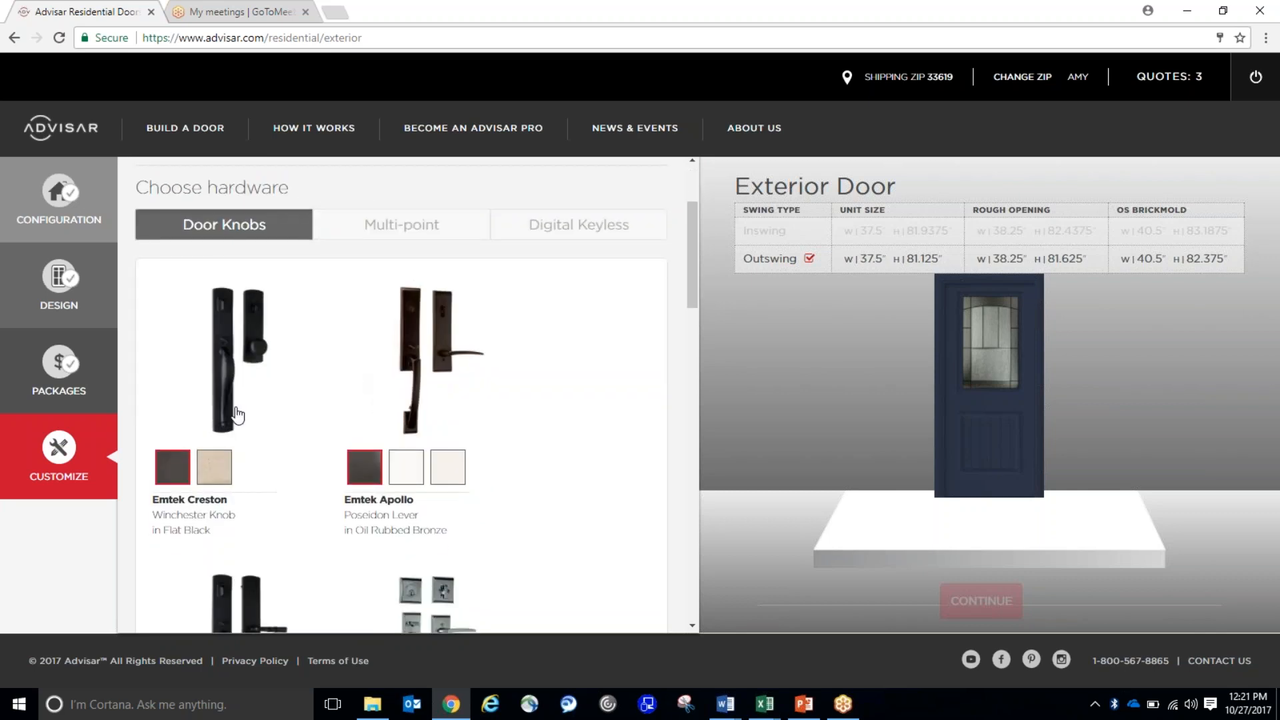
pyautogui.click(211, 472)
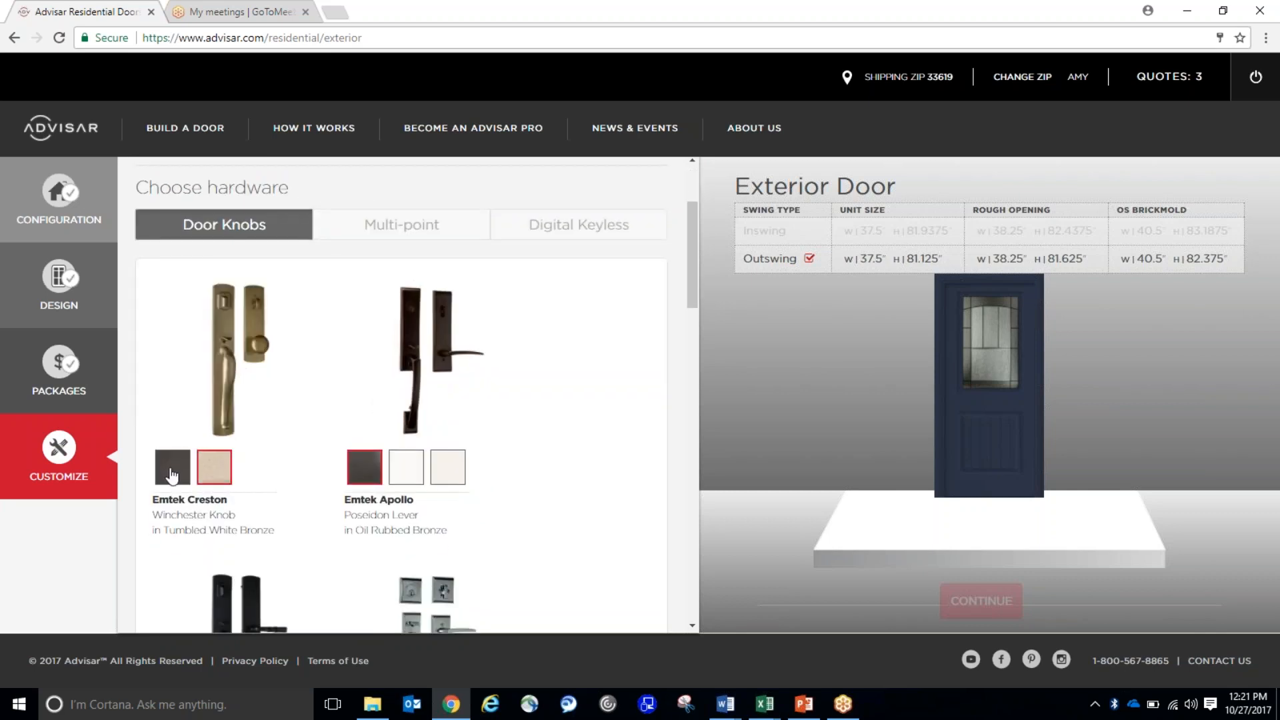
pyautogui.click(174, 477)
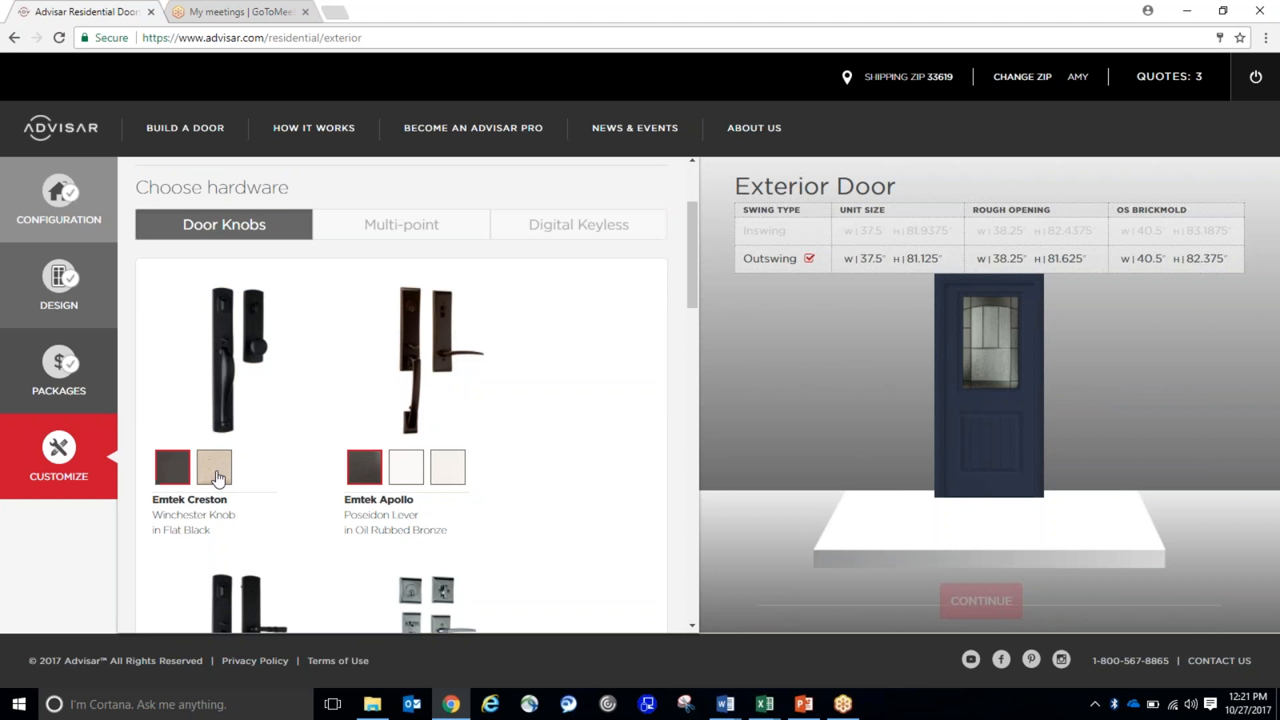
pyautogui.click(407, 477)
pyautogui.click(445, 470)
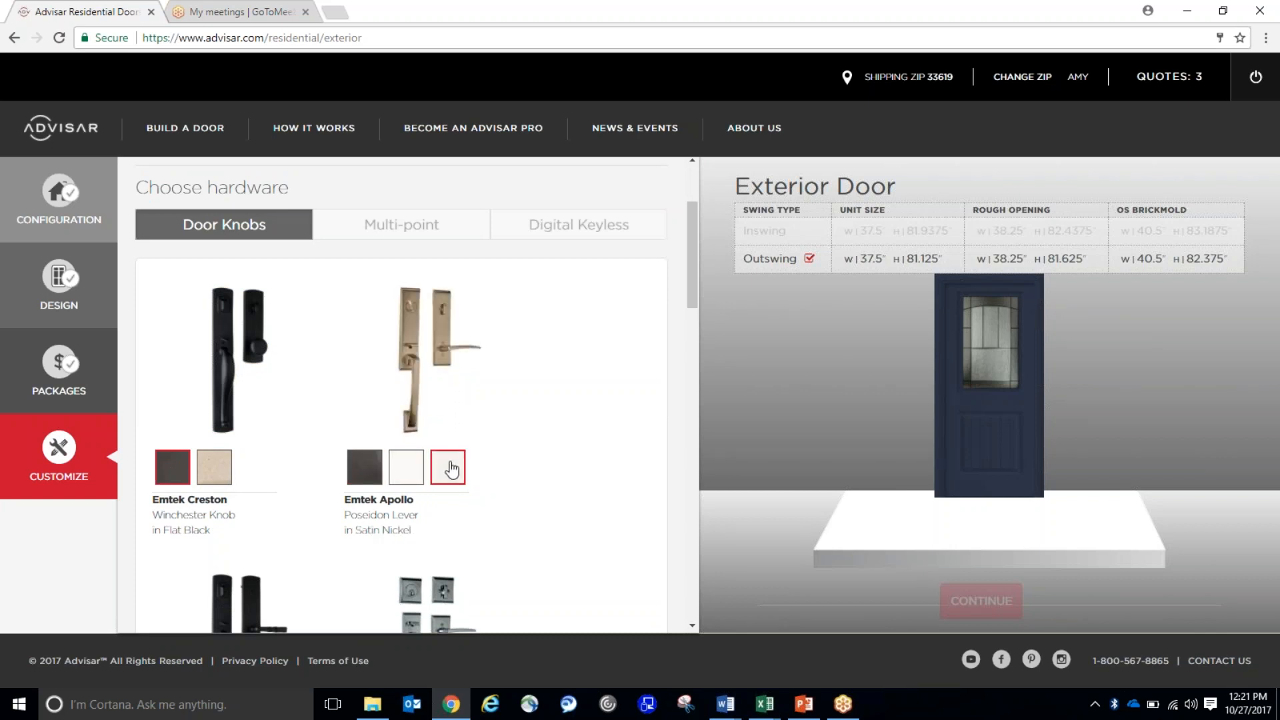
pyautogui.click(365, 466)
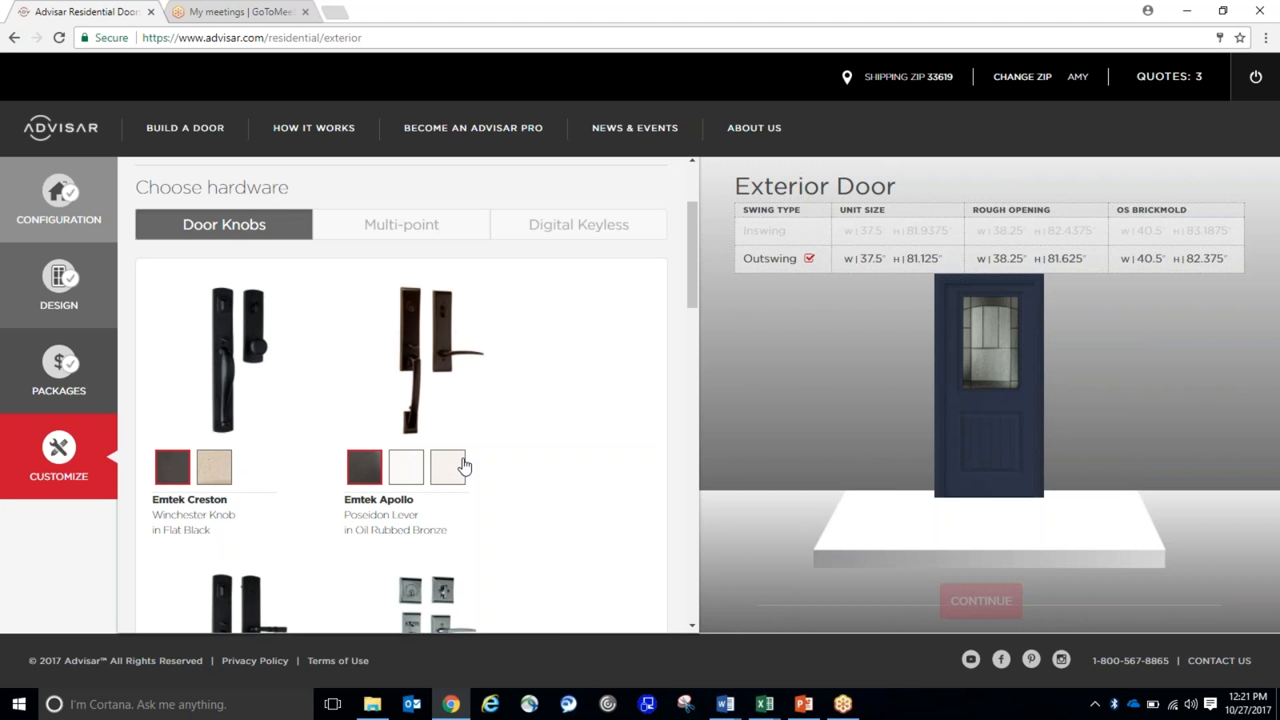
# - Select the Emtek Ares No Plate Poseidon Lever in Bright Chrome as the door hardware and continue to the add-ons
pyautogui.scroll(-3, 477, 476)
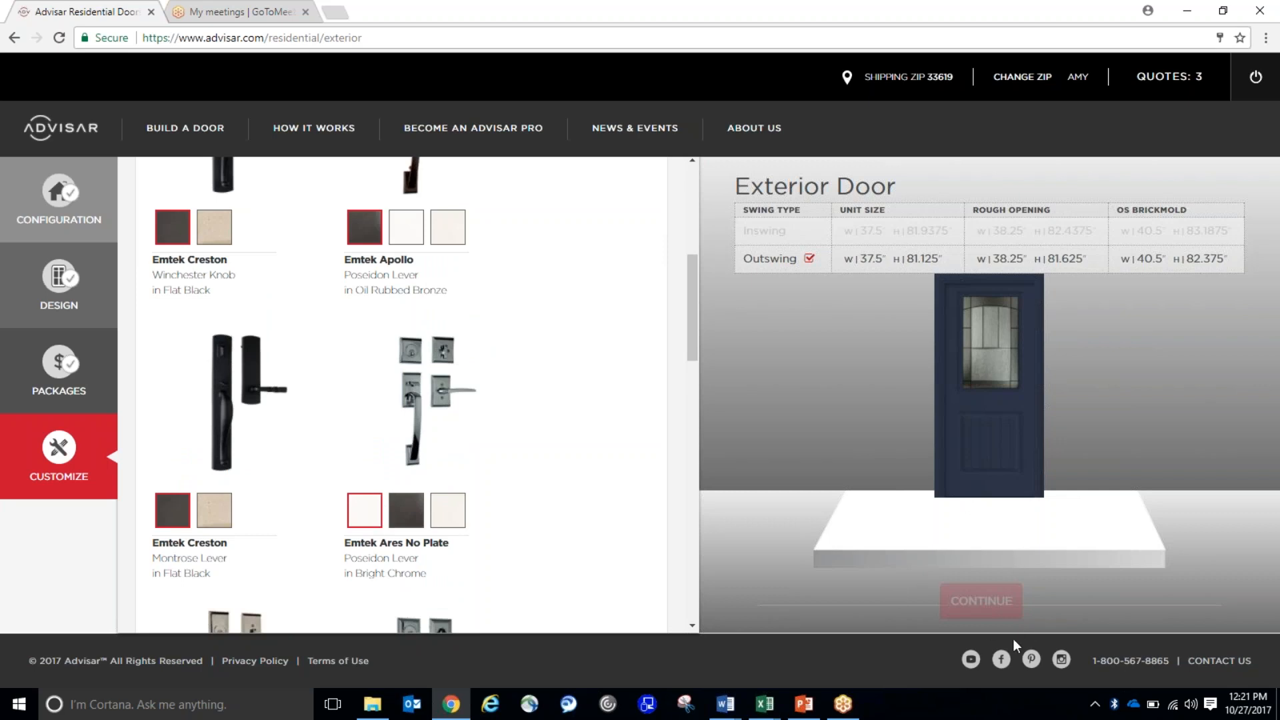
pyautogui.click(419, 397)
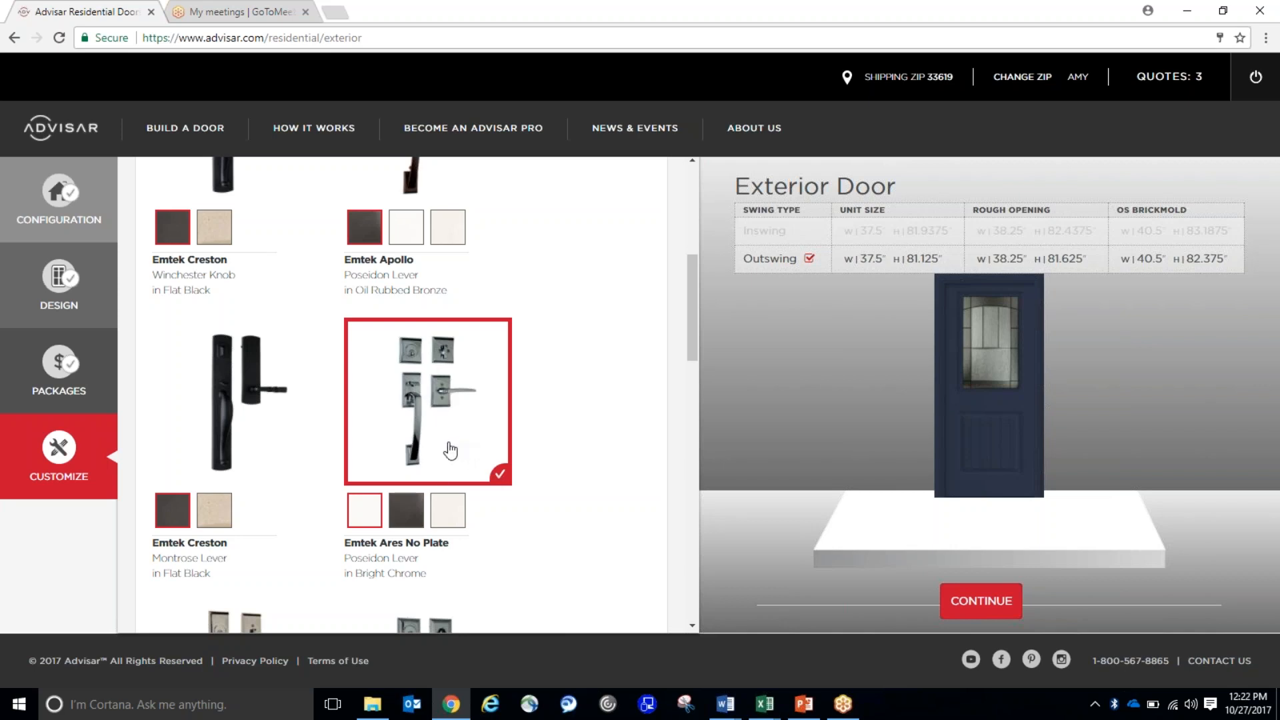
pyautogui.click(980, 602)
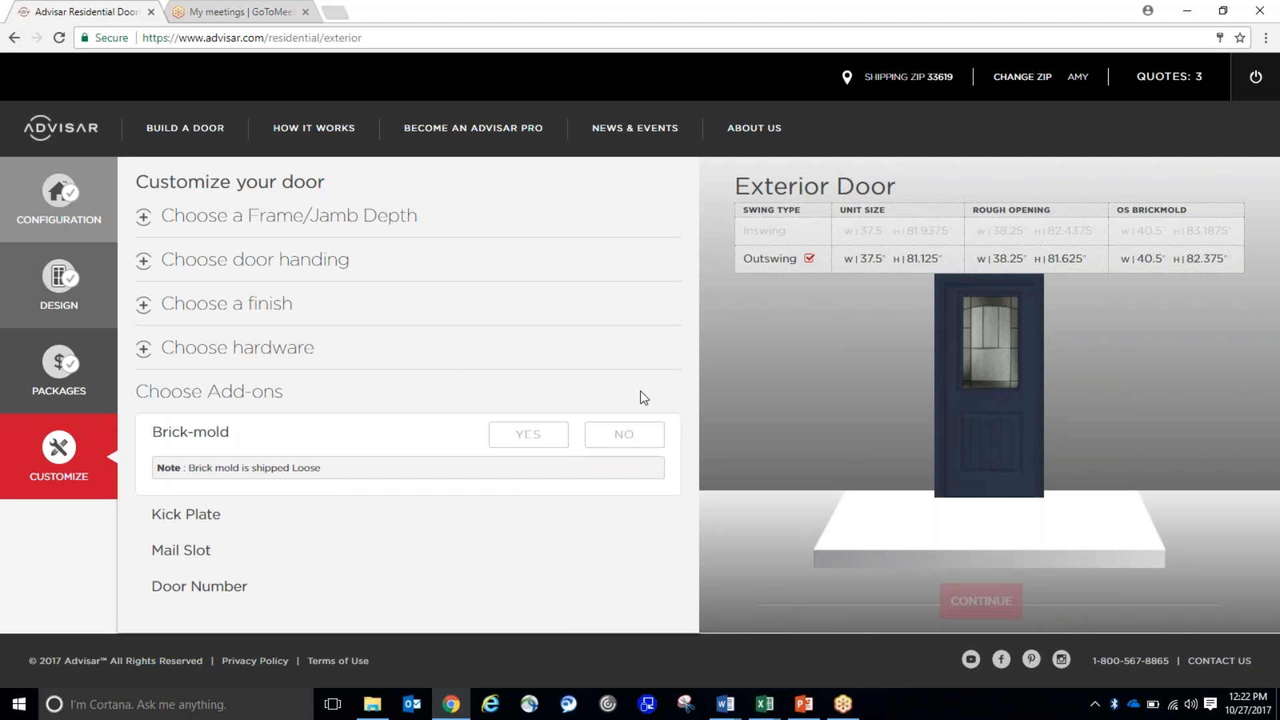
# - Decline the brick-mold, kick plate, mail slot and door number add-ons, and get the door's price
pyautogui.click(623, 435)
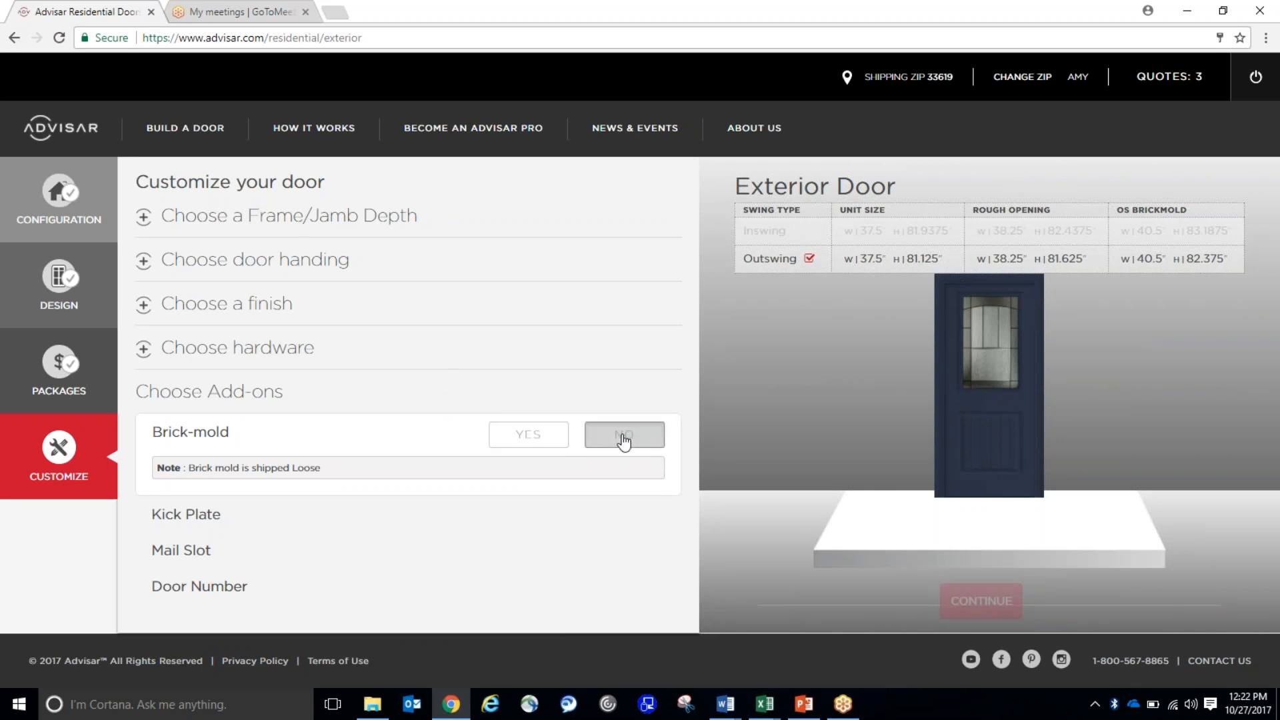
pyautogui.click(623, 481)
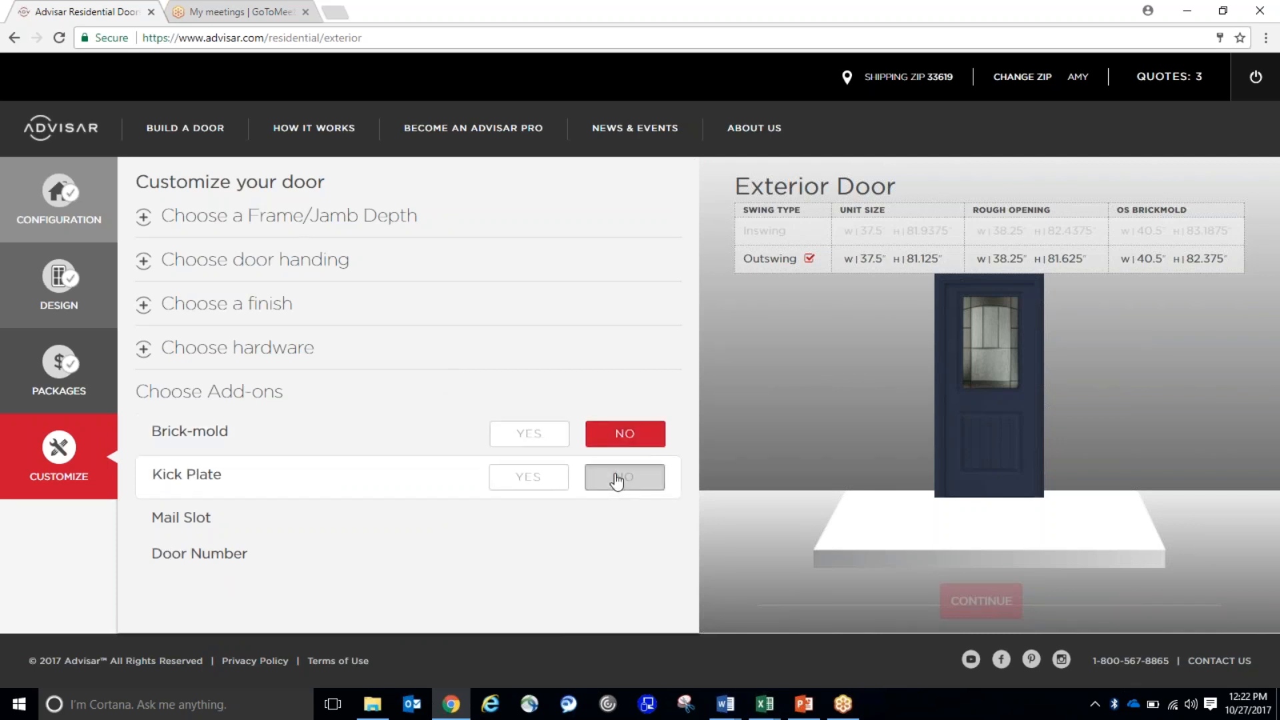
pyautogui.click(627, 526)
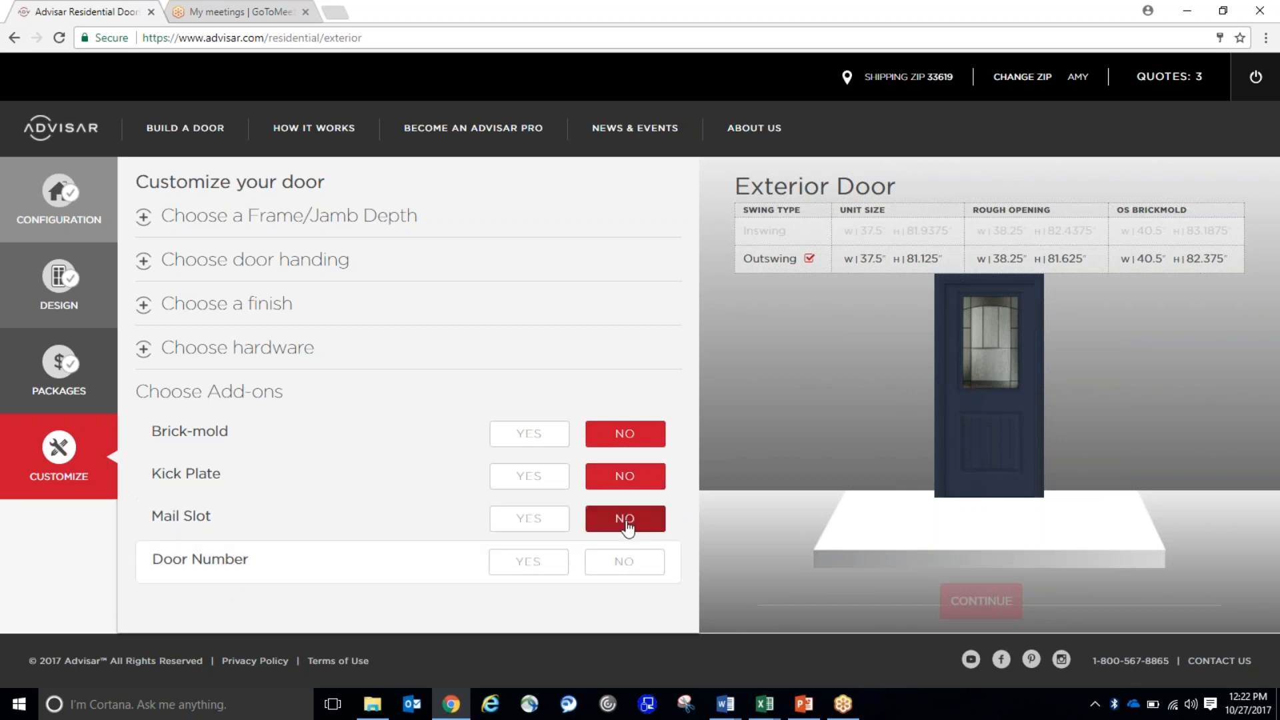
pyautogui.click(627, 567)
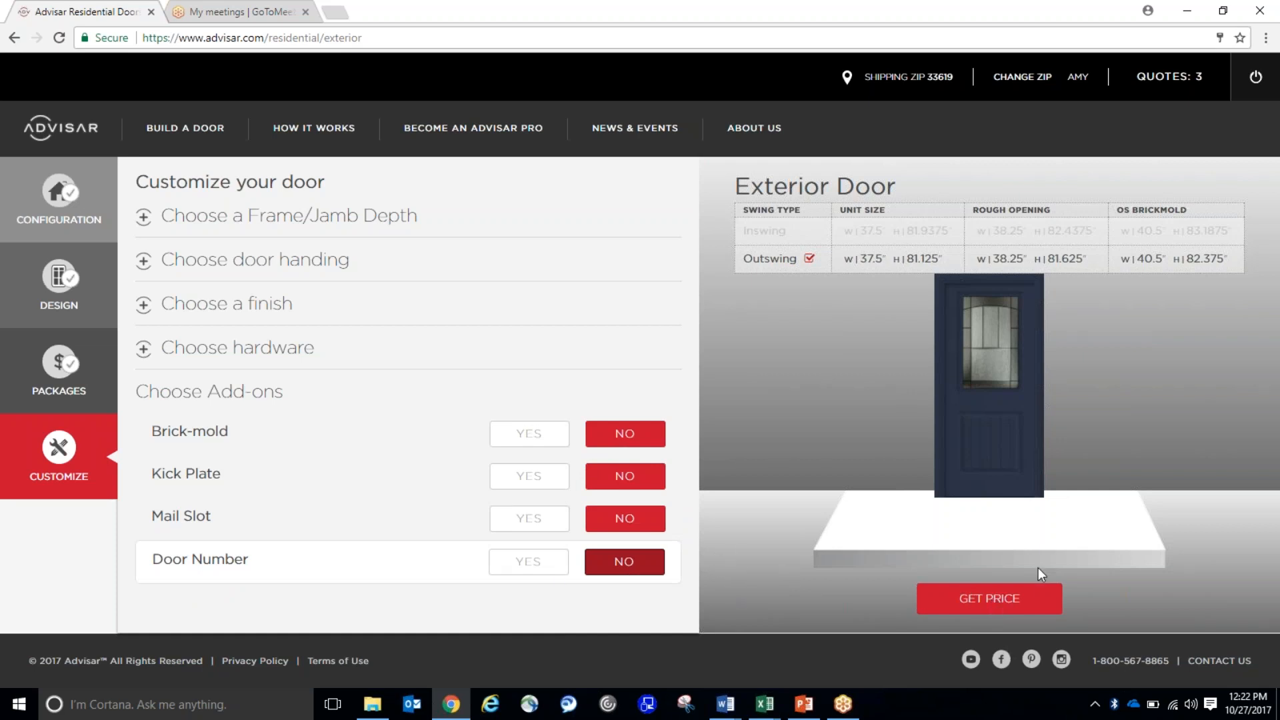
pyautogui.click(990, 603)
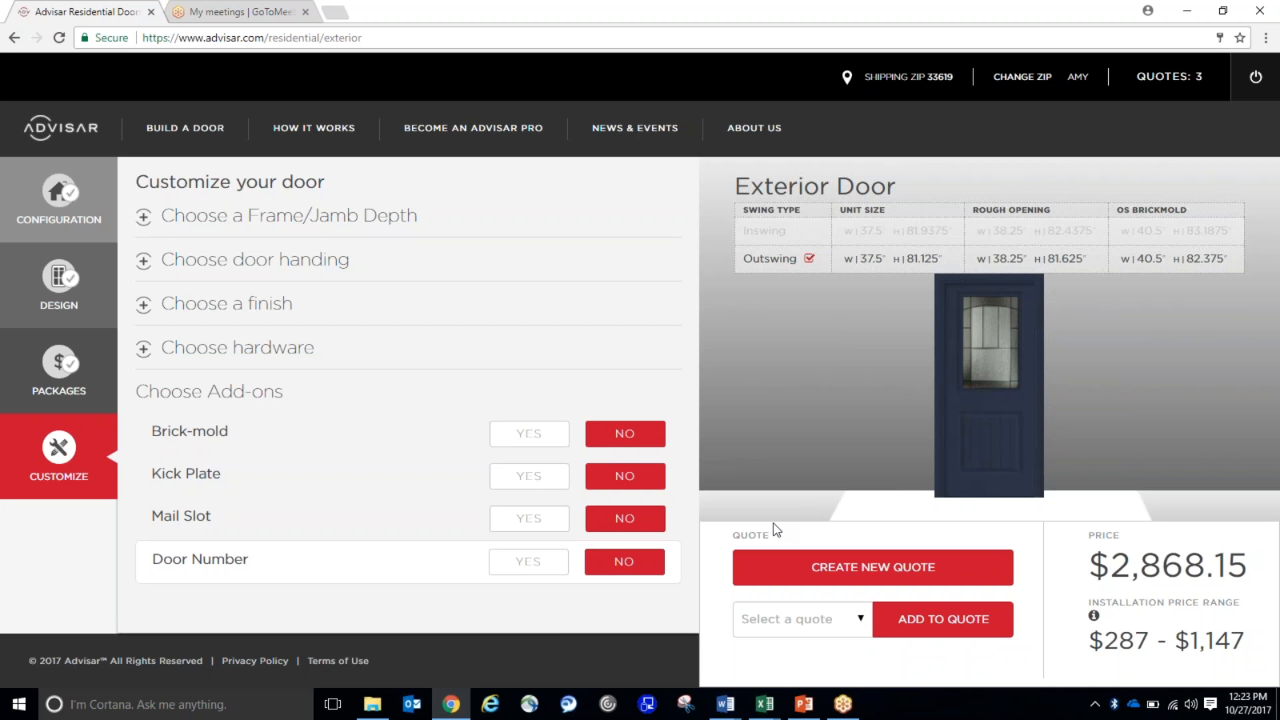
# - Create a new quote named with the customer's surname followed by "Home" and save it
pyautogui.click(862, 569)
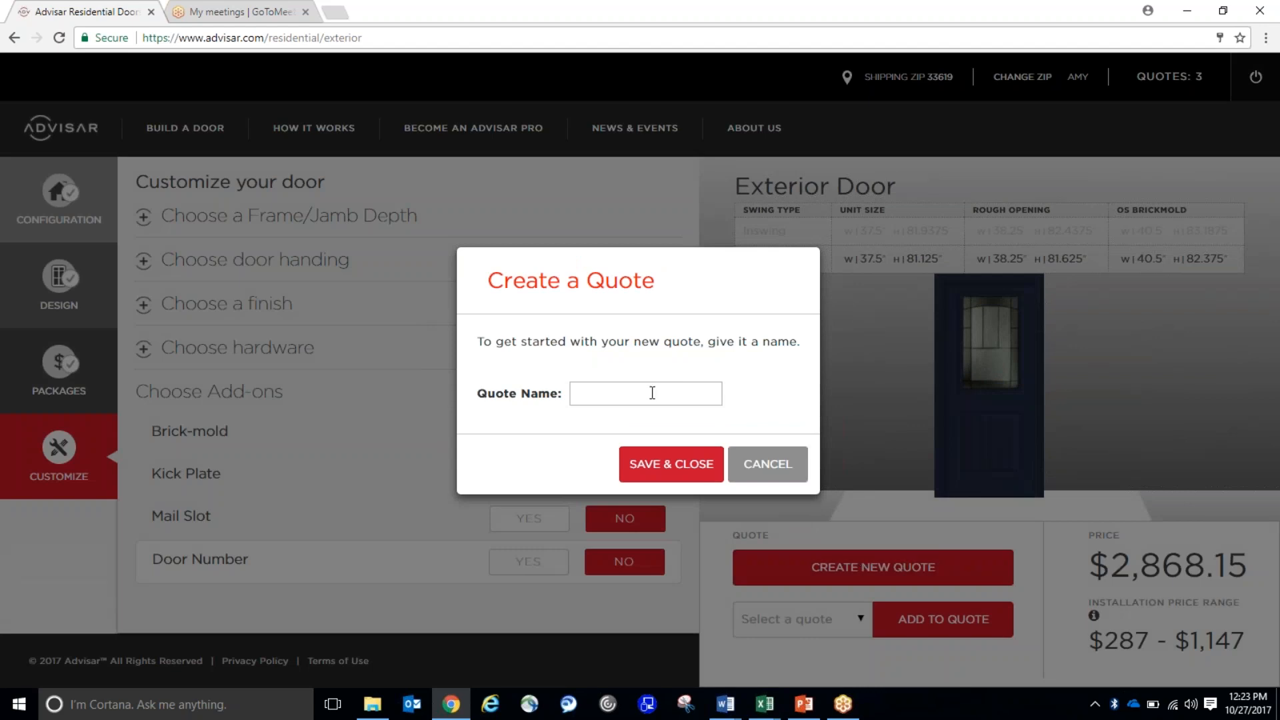
pyautogui.click(652, 393)
pyautogui.write('Flanigan Home')
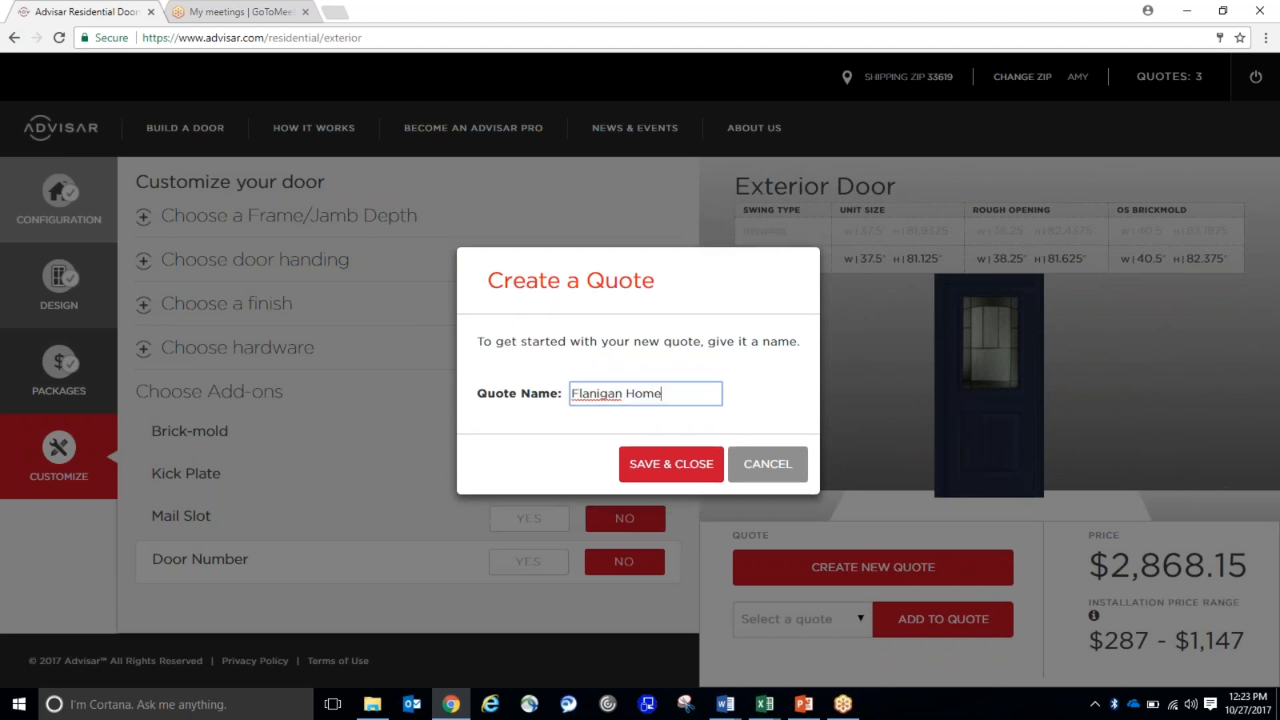
pyautogui.click(664, 471)
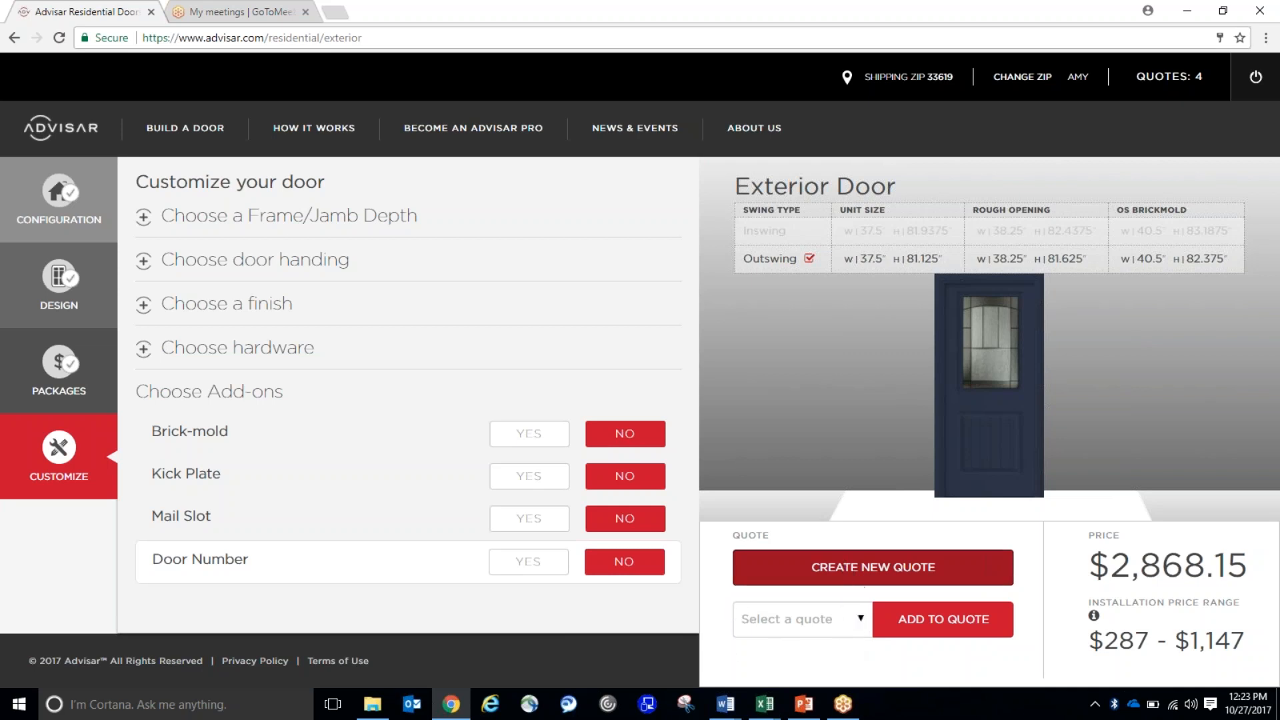
# - Add the configured door to the newly created home quote and open that quote
pyautogui.click(861, 620)
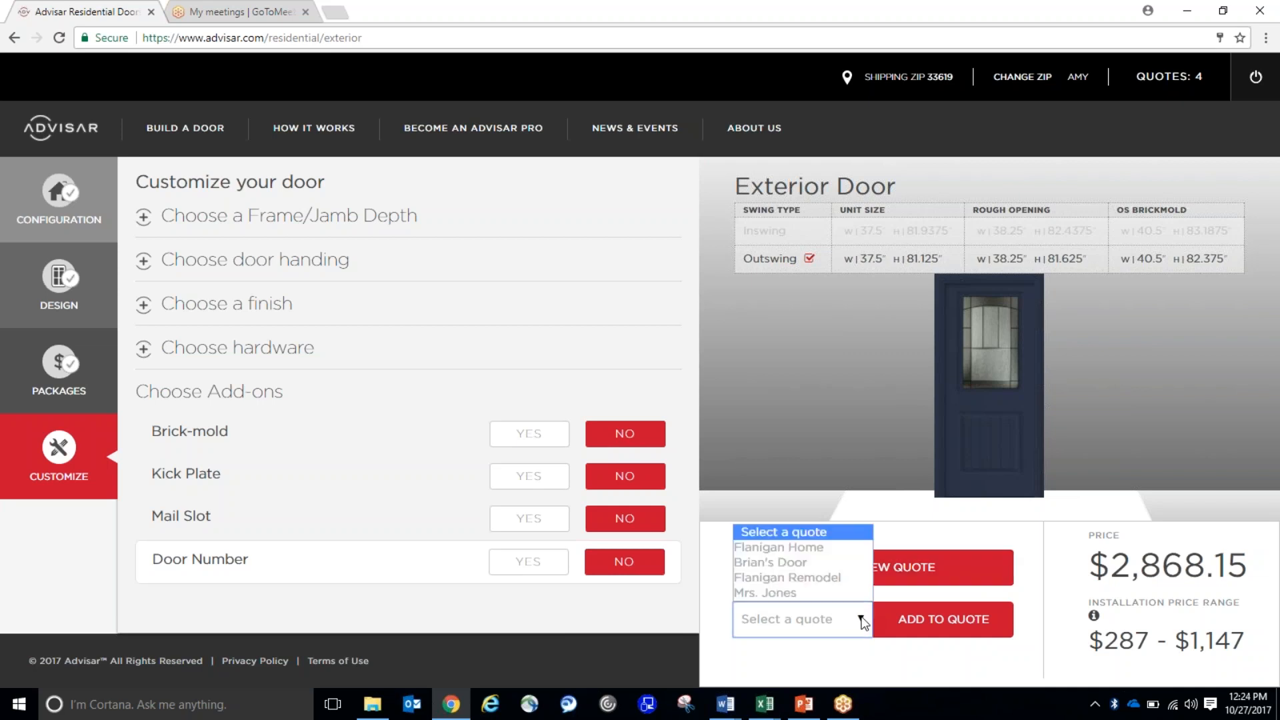
pyautogui.click(827, 547)
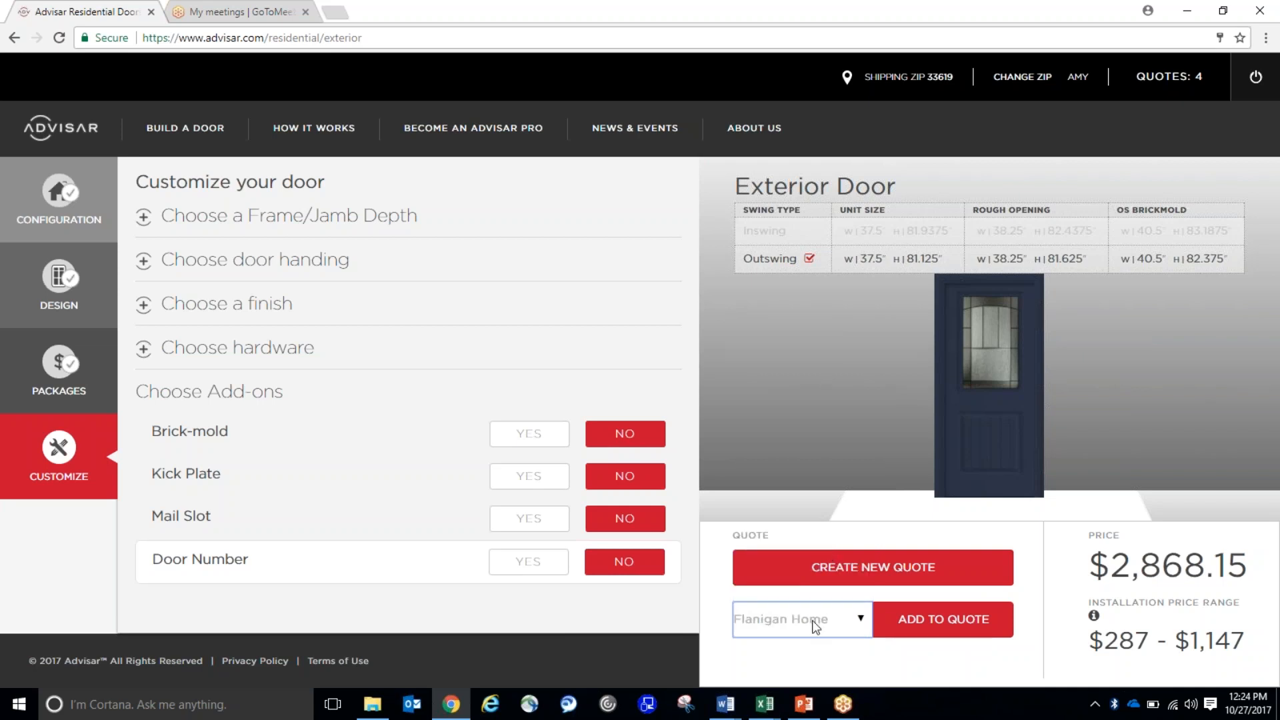
pyautogui.click(934, 631)
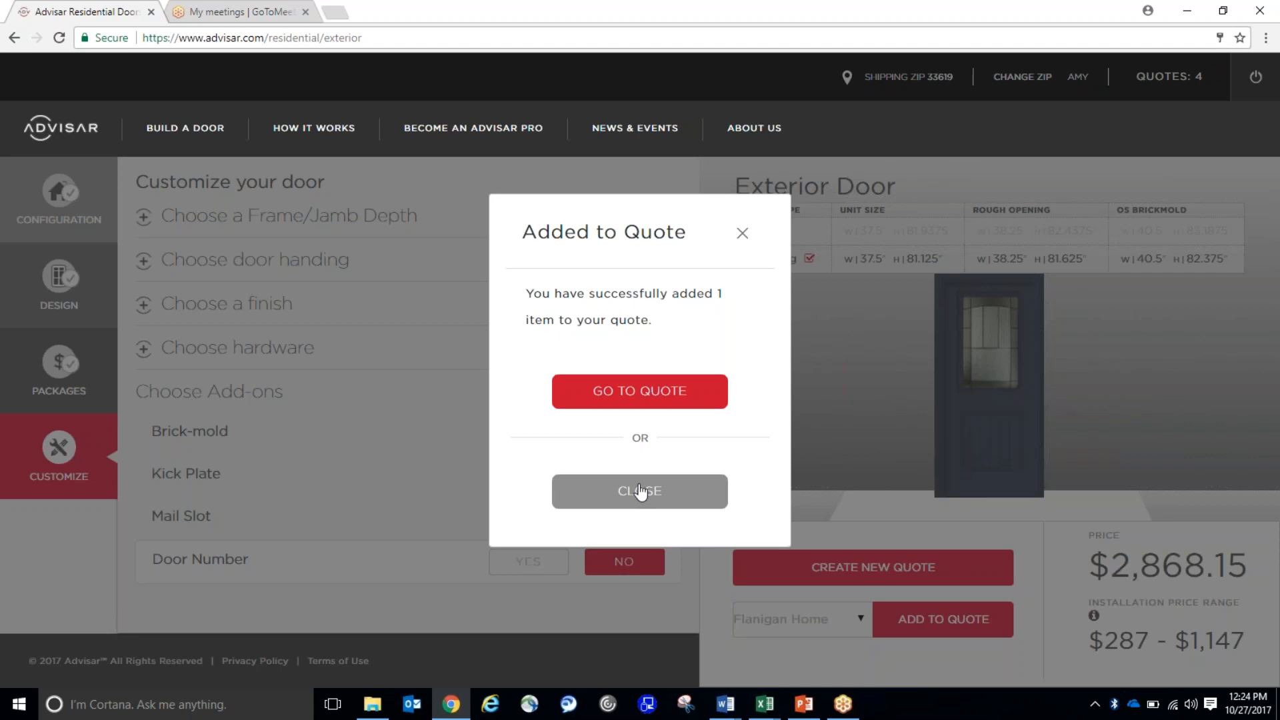
pyautogui.click(636, 399)
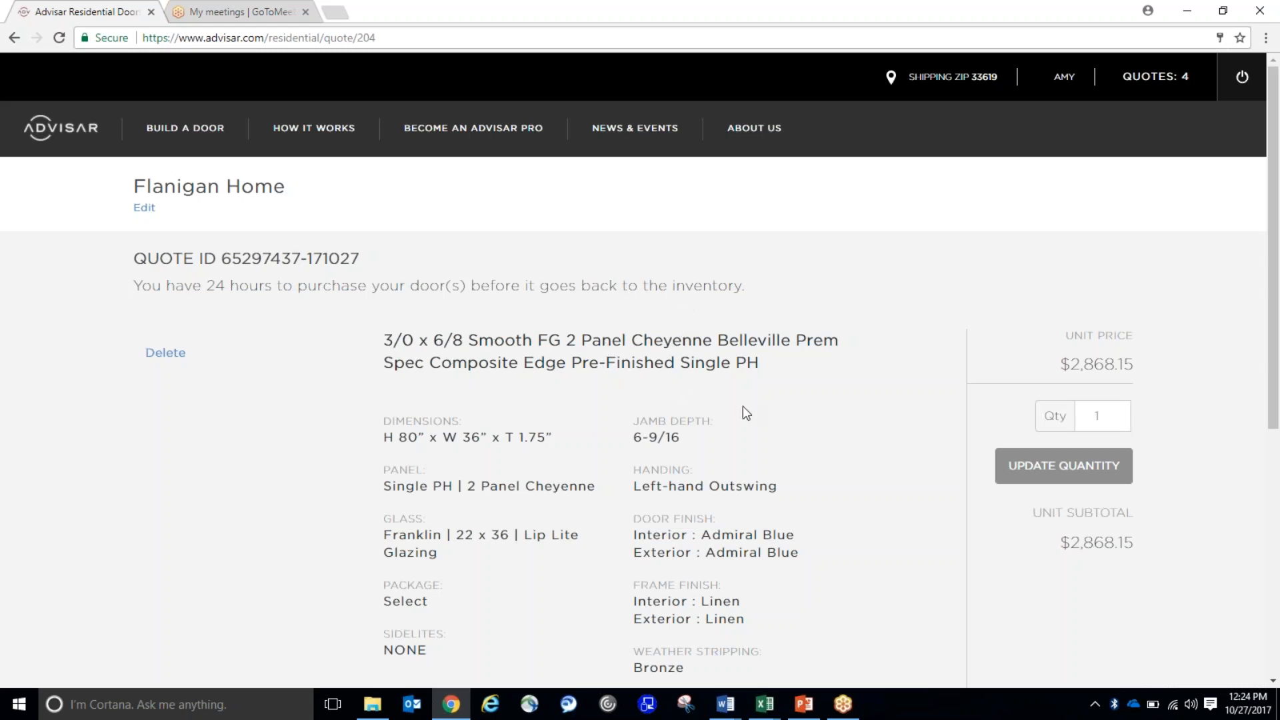
# - Review the door's specifications in the quote, raise its quantity to 2 and return it to 1
pyautogui.scroll(-4, 743, 407)
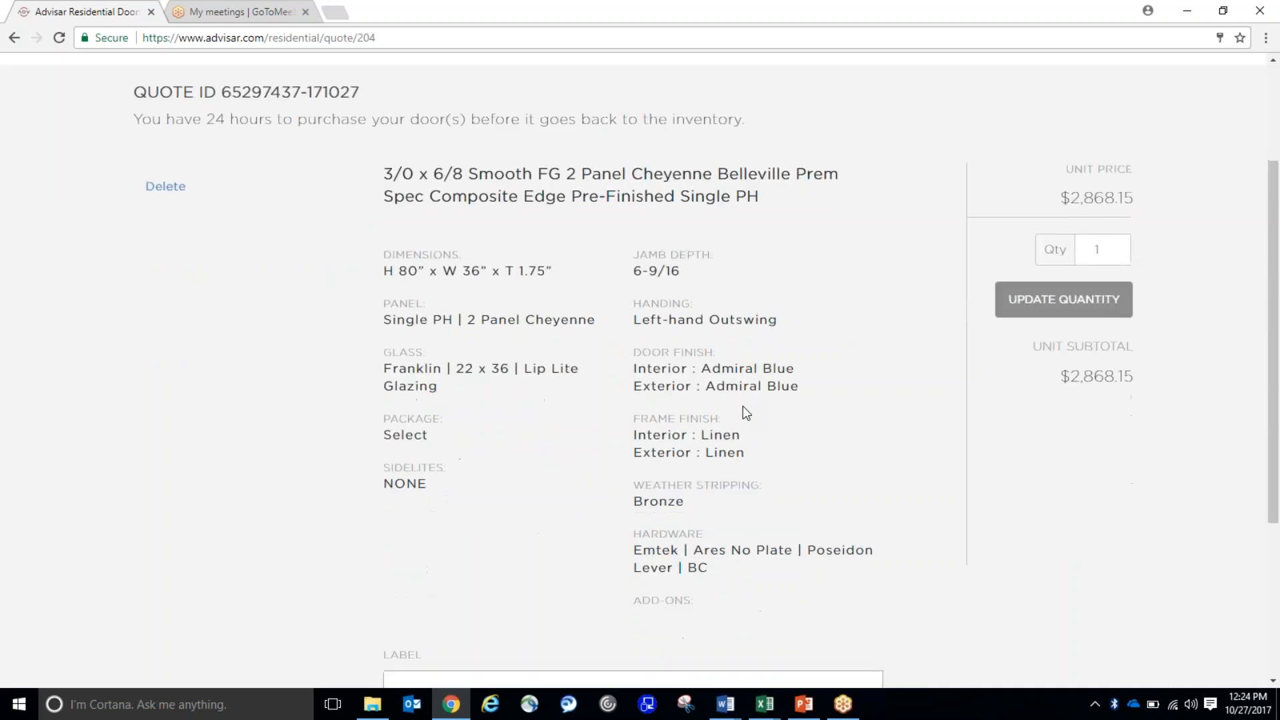
pyautogui.scroll(3, 743, 407)
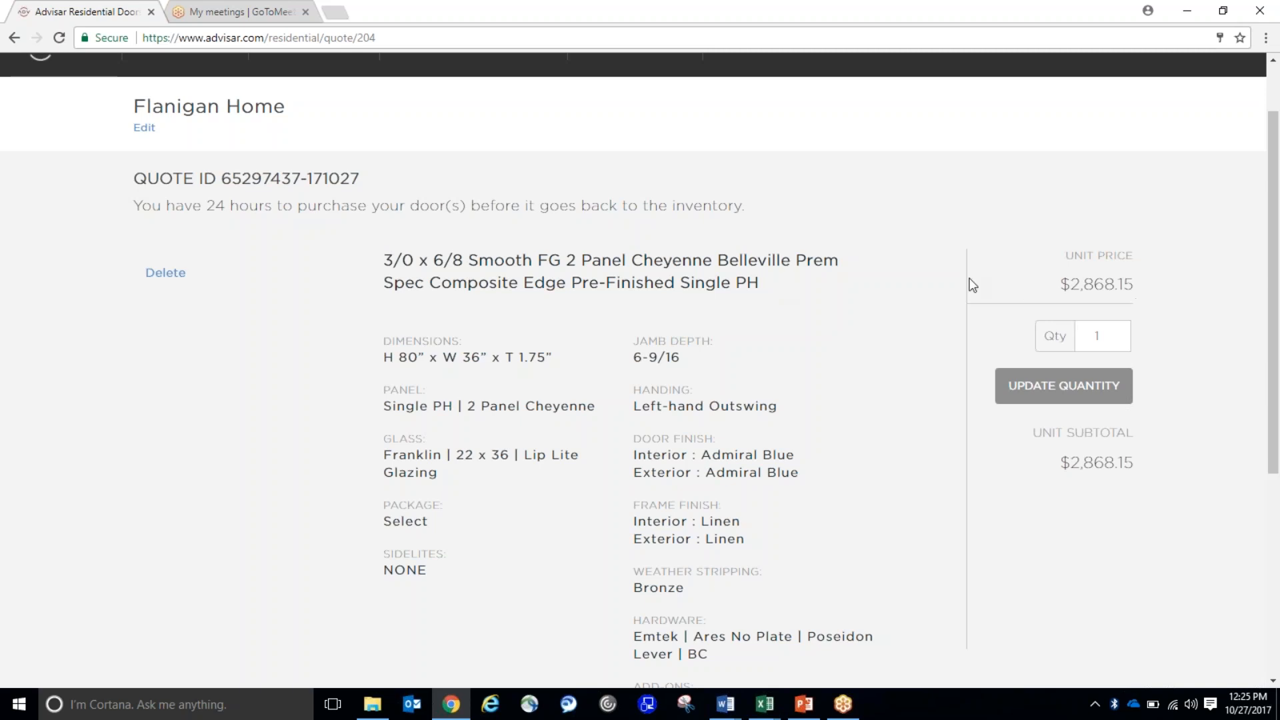
pyautogui.moveTo(1123, 337)
pyautogui.click(1124, 334)
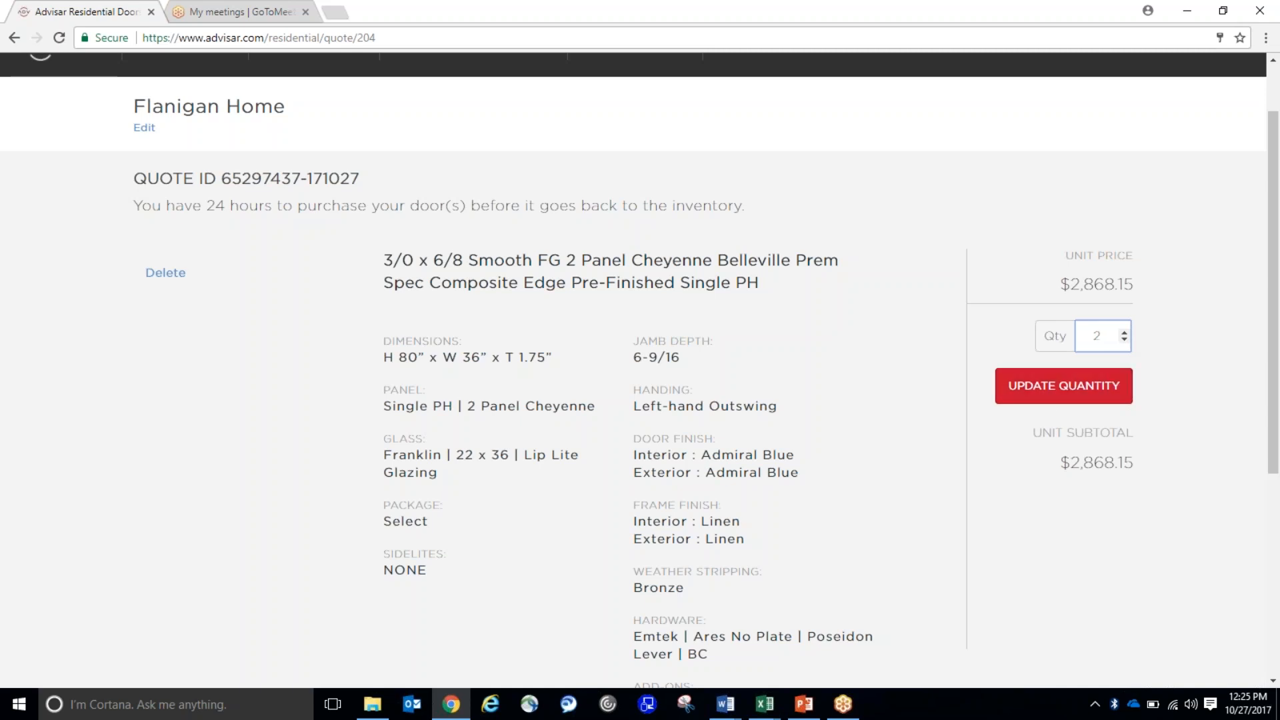
pyautogui.click(1124, 340)
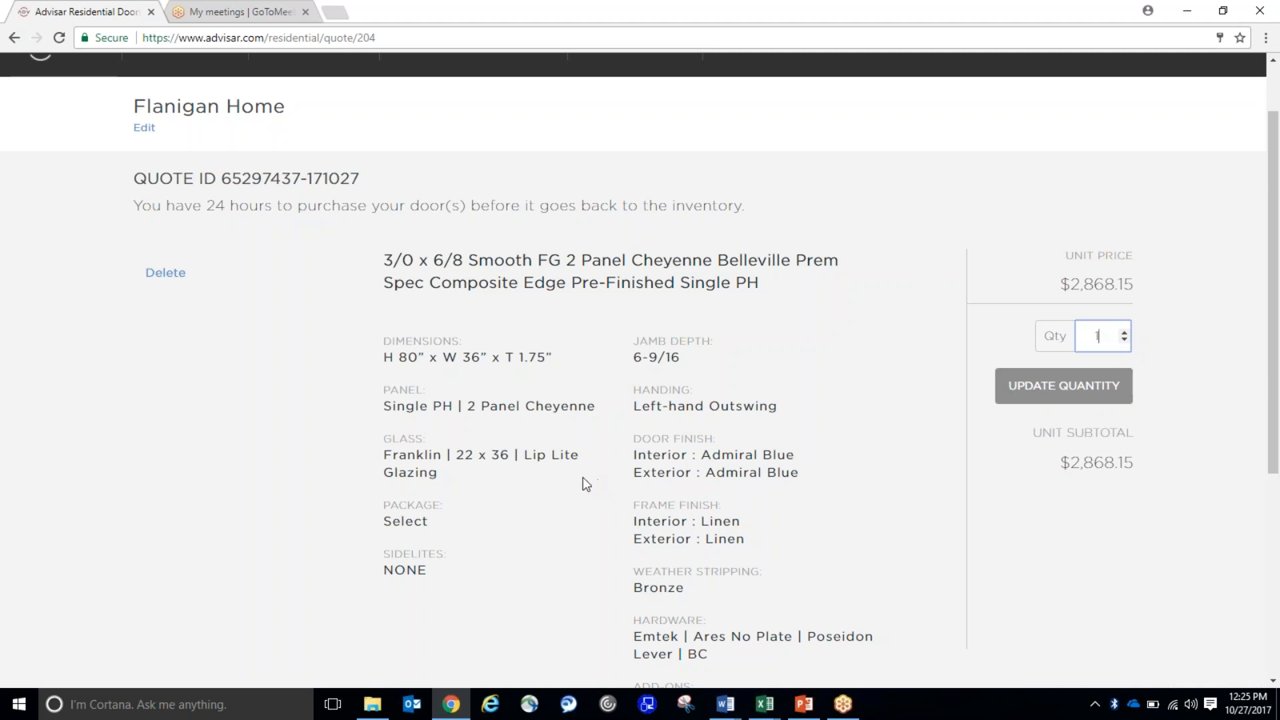
# - Proceed to checkout for the quote containing the single exterior door
pyautogui.scroll(-5, 583, 478)
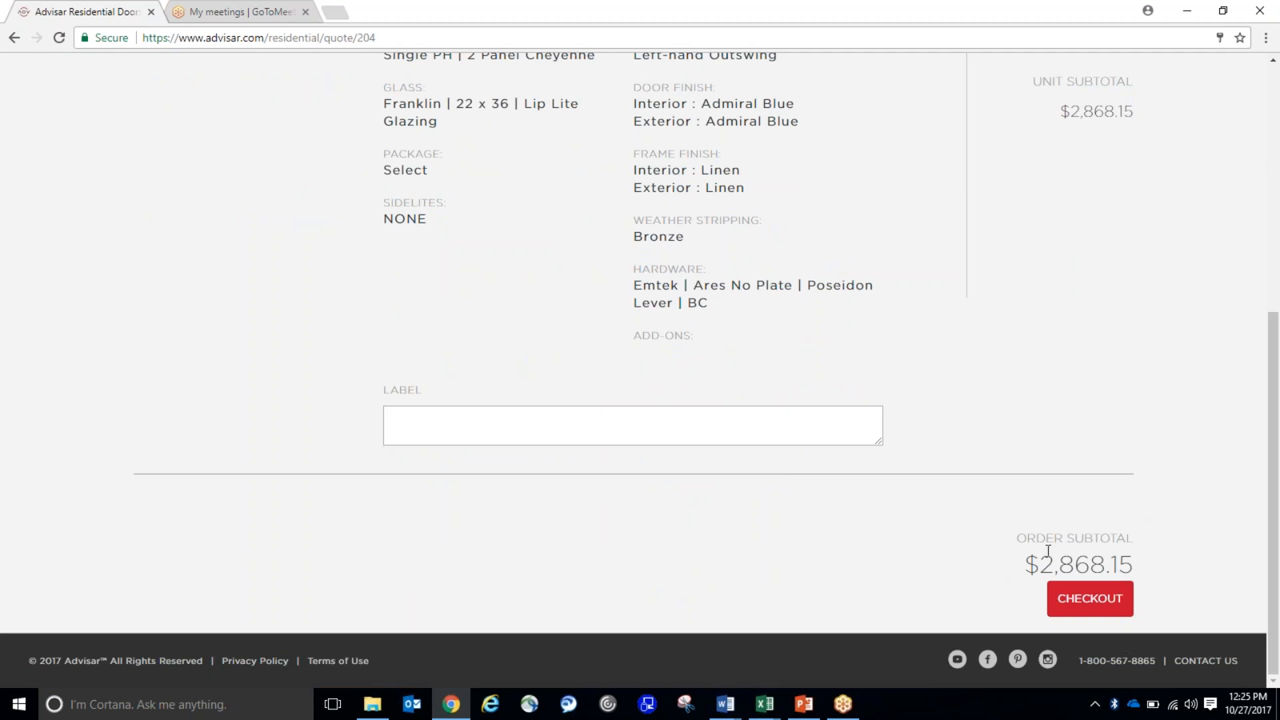
pyautogui.click(1094, 598)
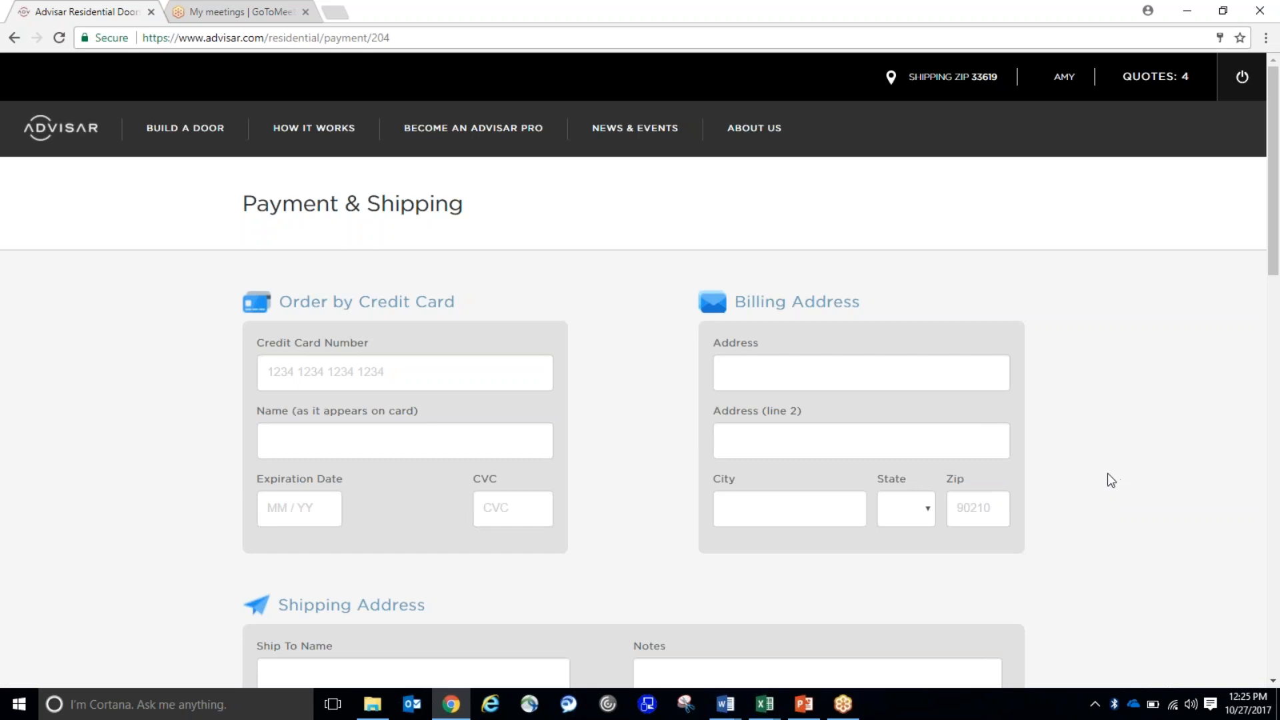
# - Examine the Payment & Shipping form's credit card, billing address, shipping address, optional customer information and delivery date sections
pyautogui.scroll(-1, 1049, 400)
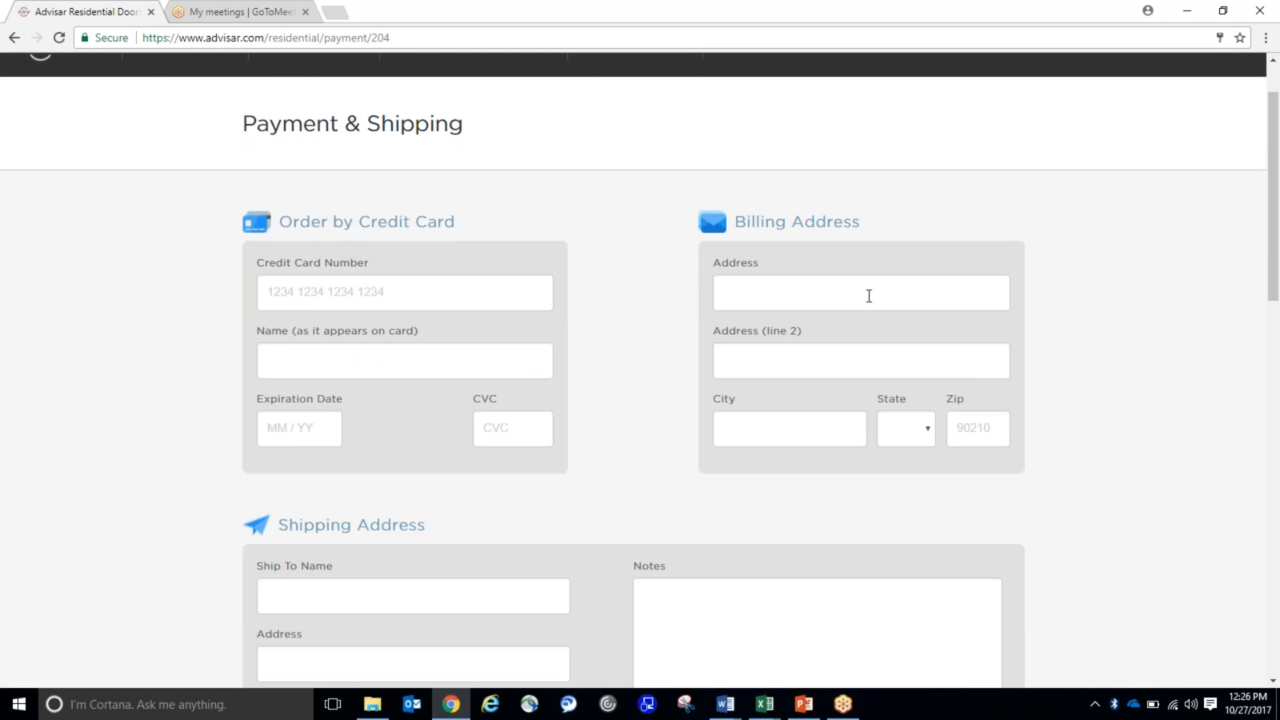
pyautogui.scroll(-2, 546, 435)
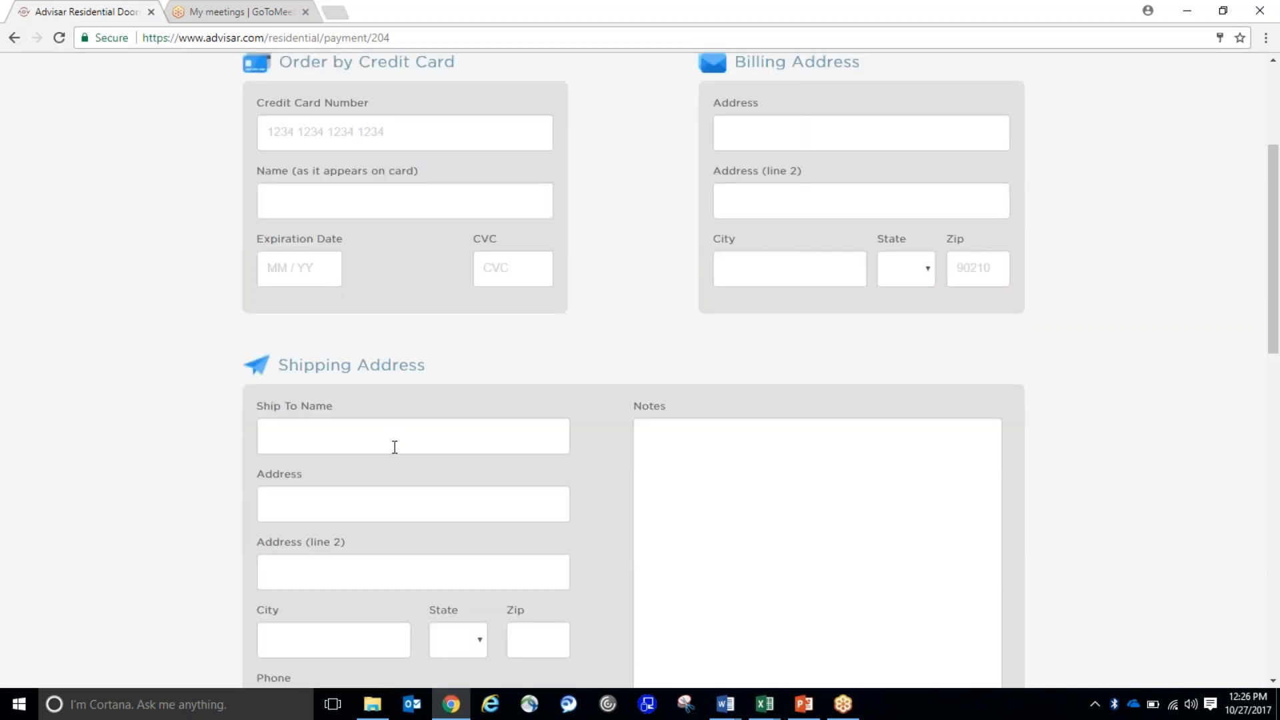
pyautogui.scroll(1, 394, 447)
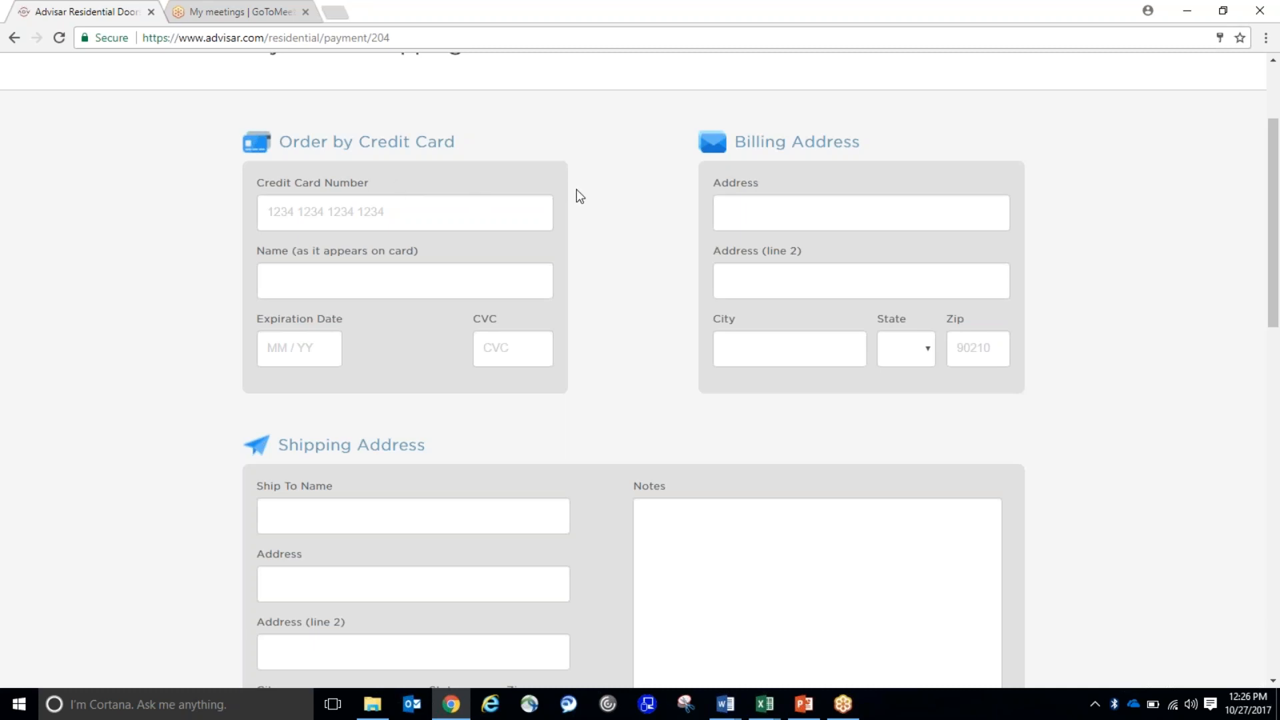
pyautogui.scroll(-1, 612, 317)
pyautogui.scroll(-4, 611, 323)
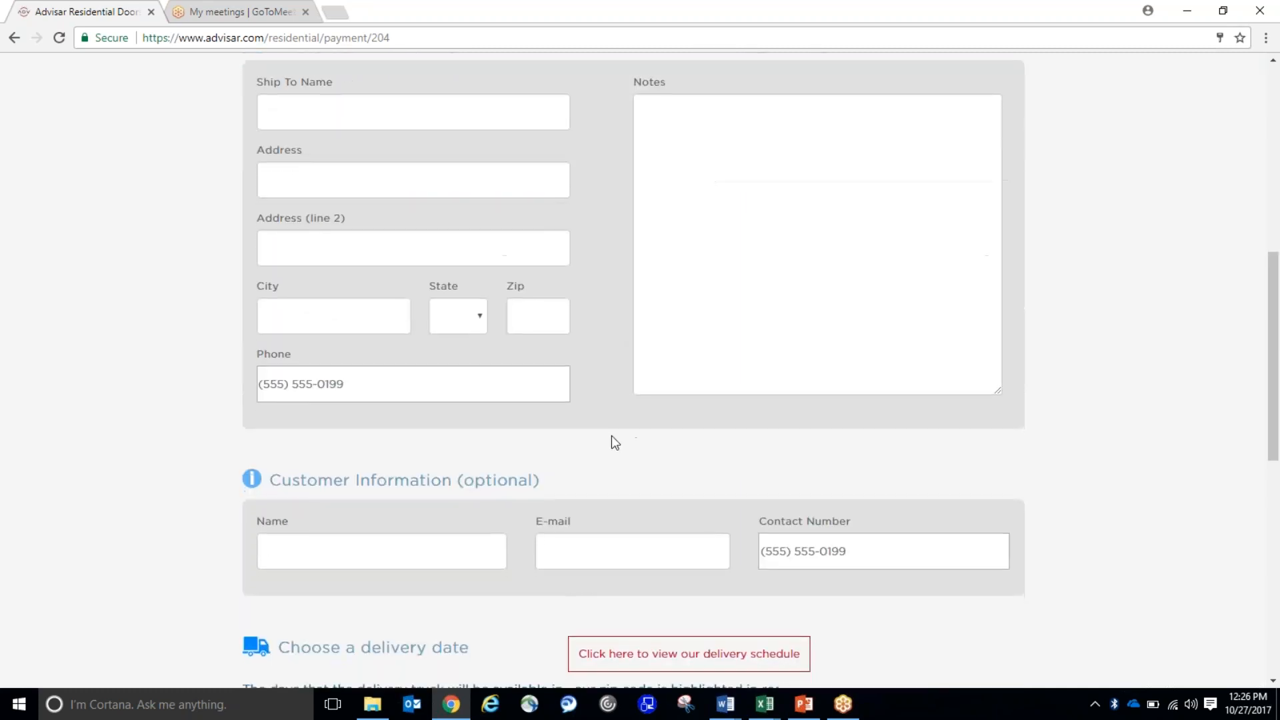
pyautogui.scroll(-3, 611, 436)
pyautogui.scroll(1, 612, 437)
pyautogui.scroll(7, 634, 370)
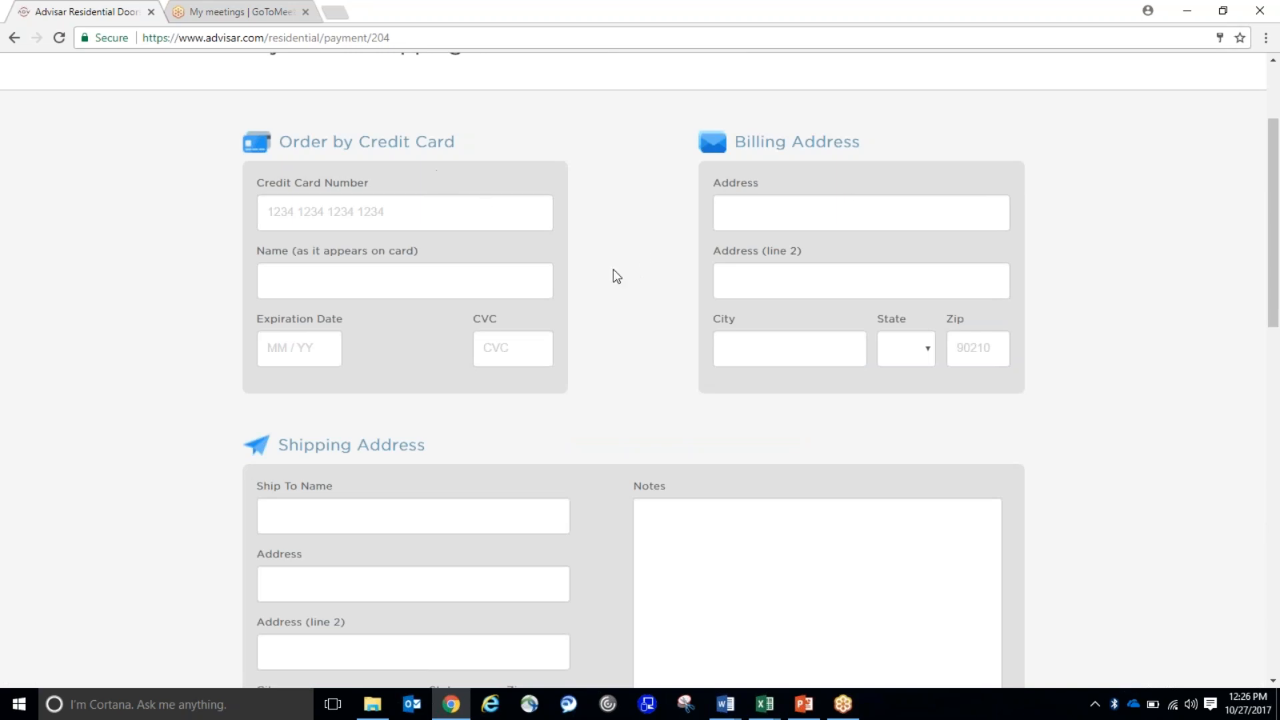
pyautogui.scroll(-3, 629, 364)
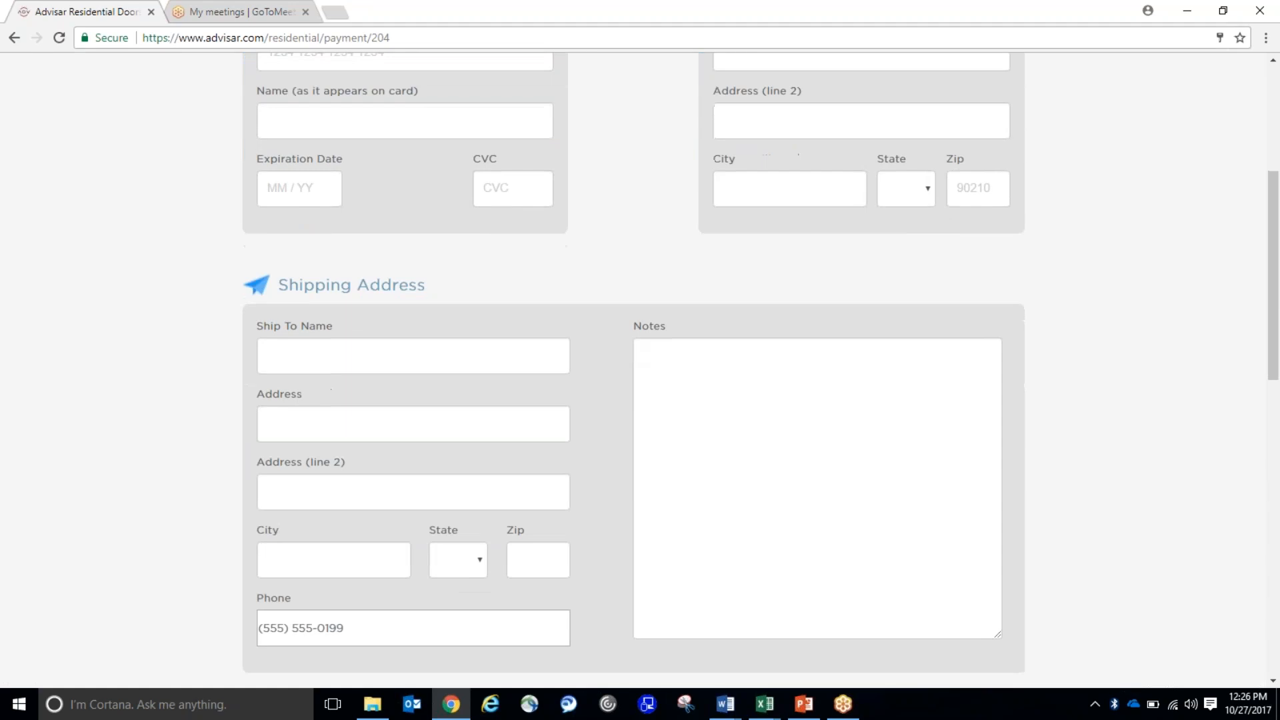
pyautogui.scroll(-1, 593, 462)
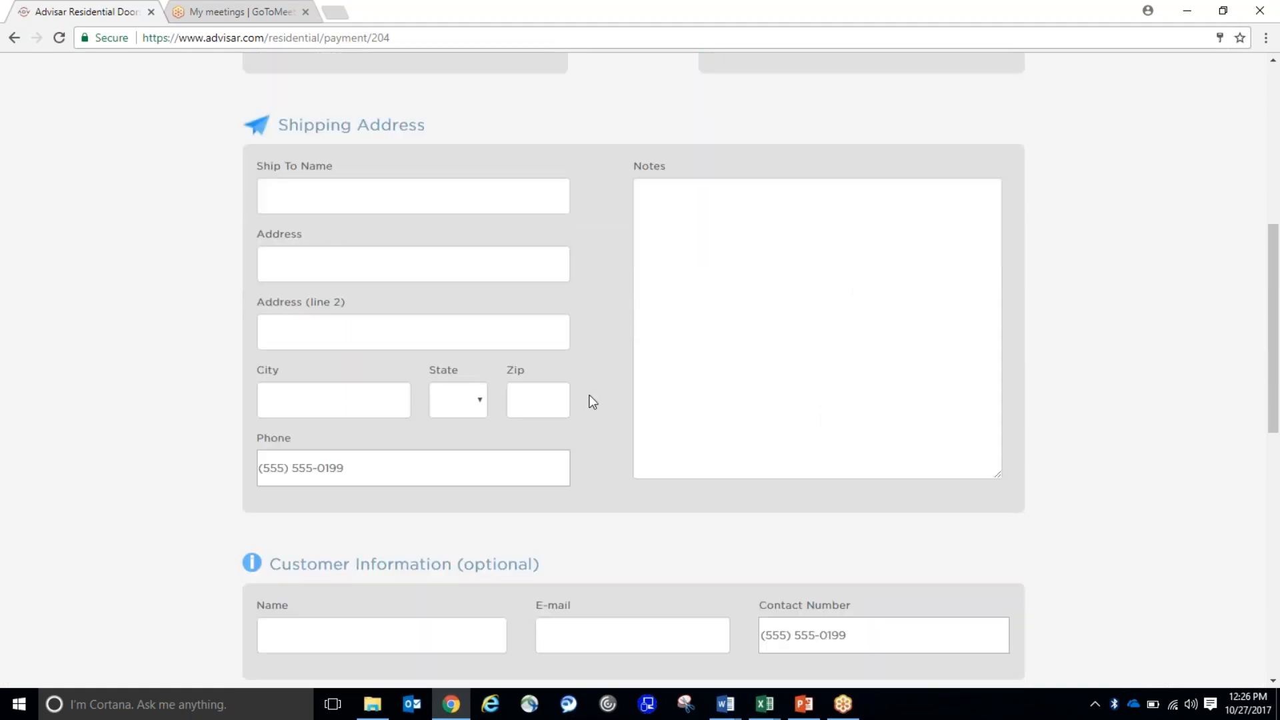
pyautogui.scroll(-3, 590, 397)
pyautogui.scroll(-2, 600, 386)
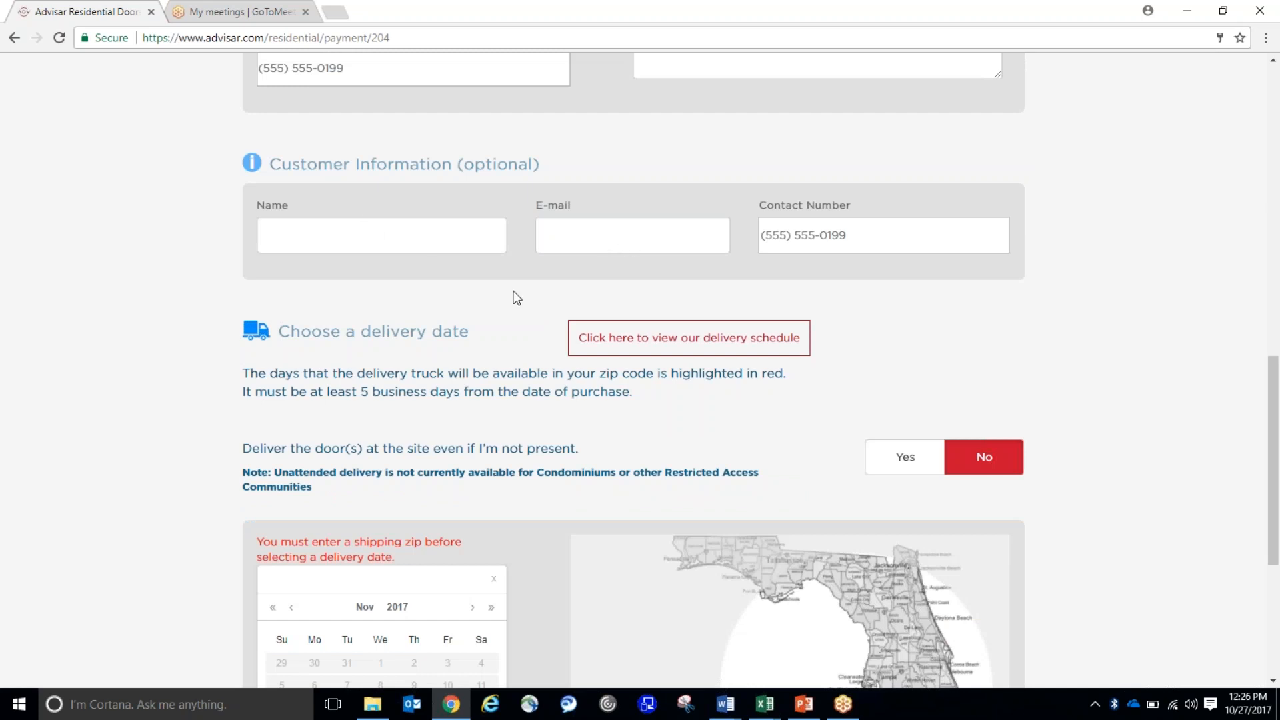
pyautogui.scroll(-1, 514, 294)
pyautogui.scroll(-1, 634, 374)
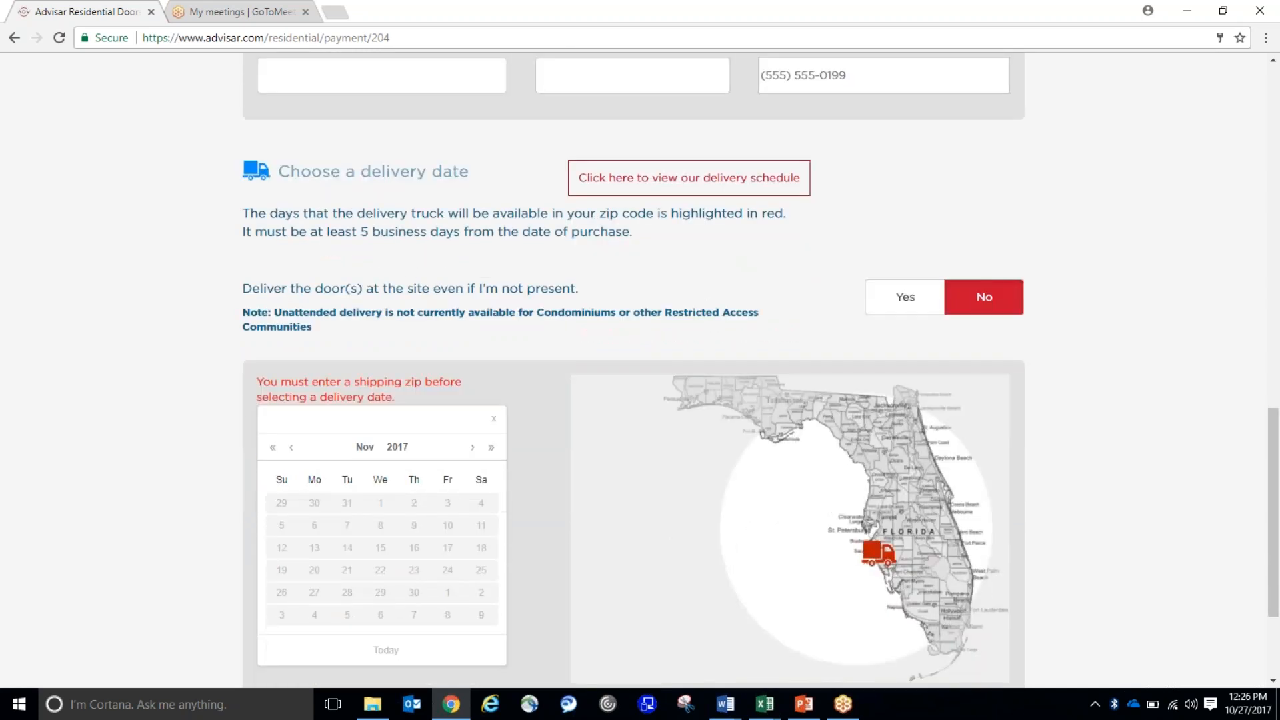
# - View the delivery schedule, return to the payment form and examine its delivery date calendar and unattended delivery option
pyautogui.click(667, 181)
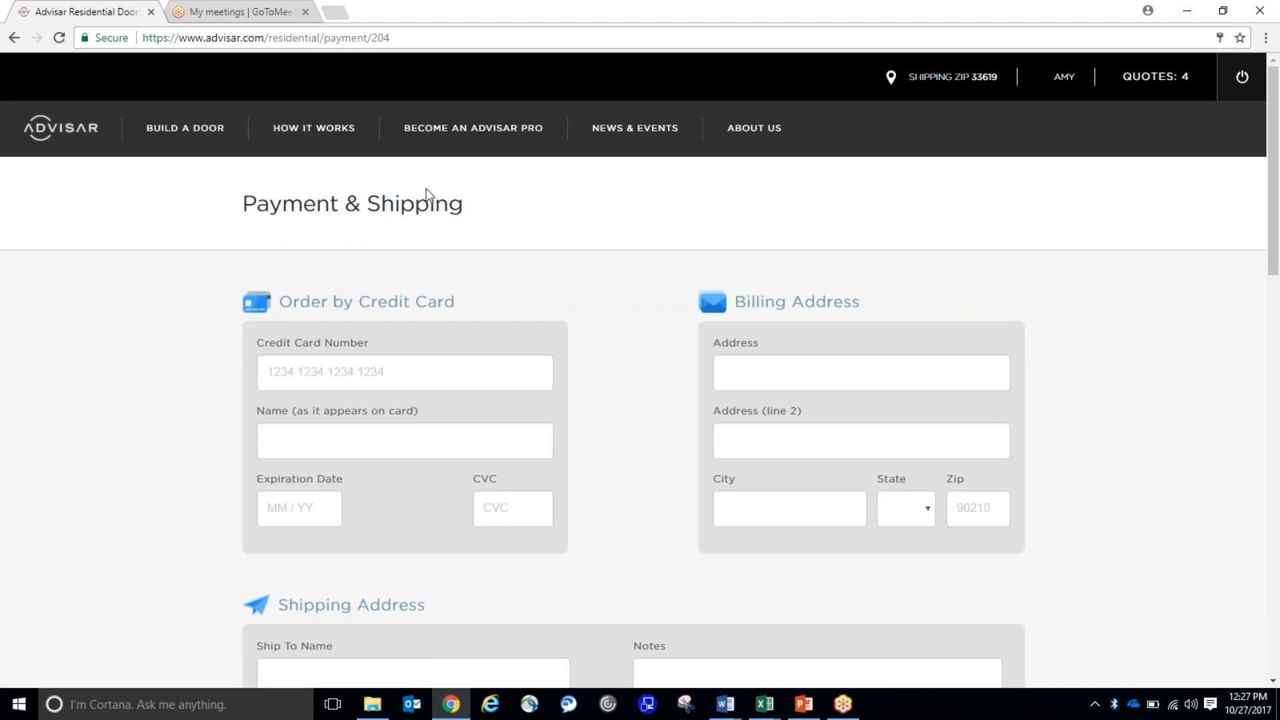
pyautogui.scroll(-13, 634, 426)
pyautogui.scroll(-6, 518, 390)
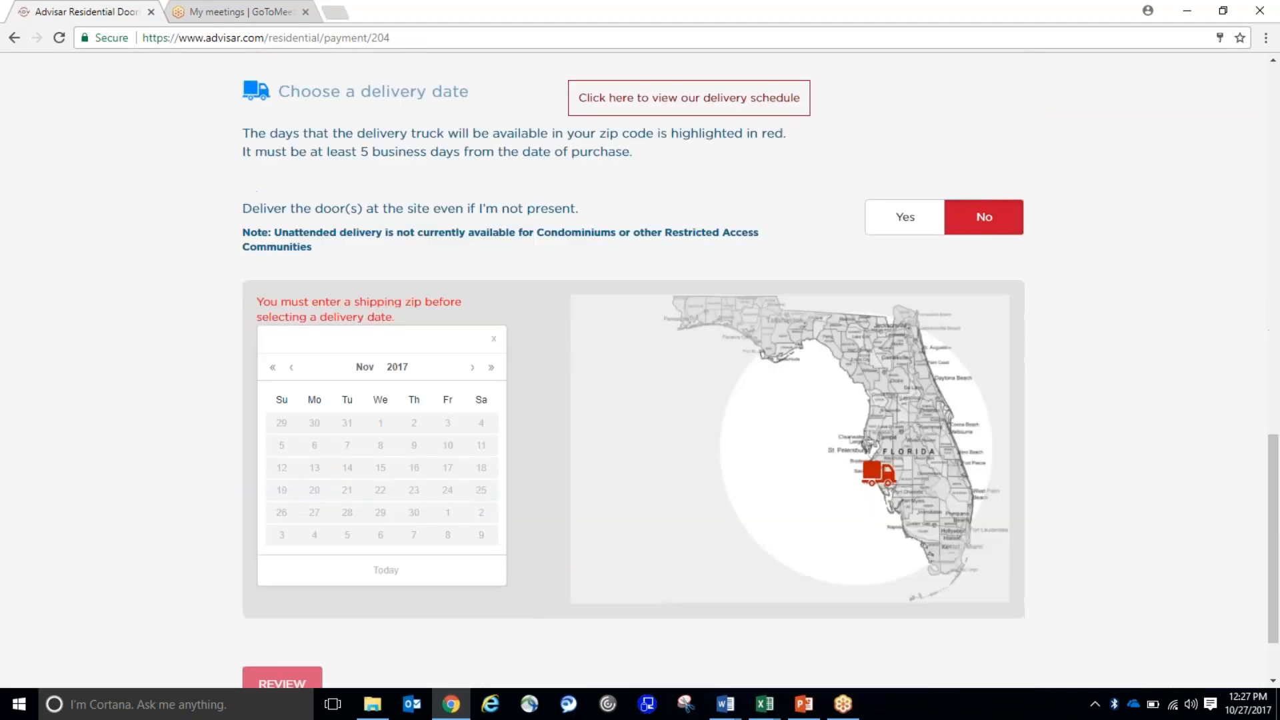
pyautogui.scroll(1, 728, 196)
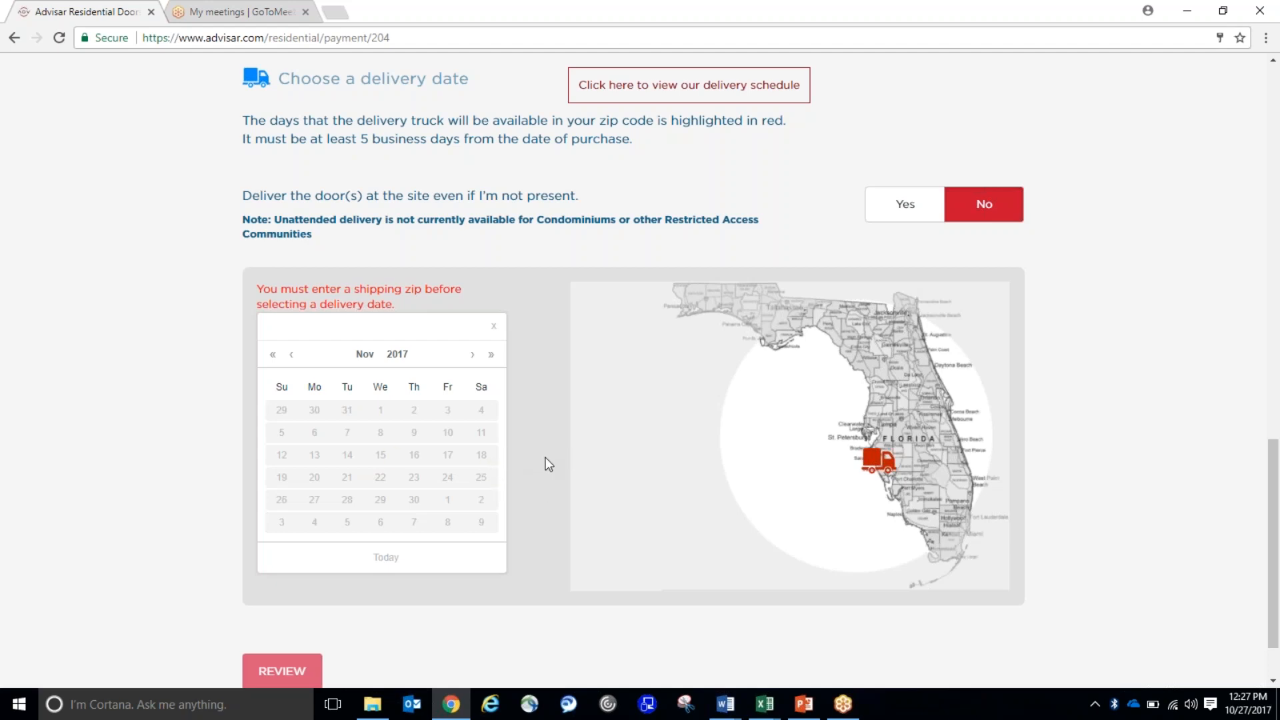
pyautogui.scroll(-1, 548, 465)
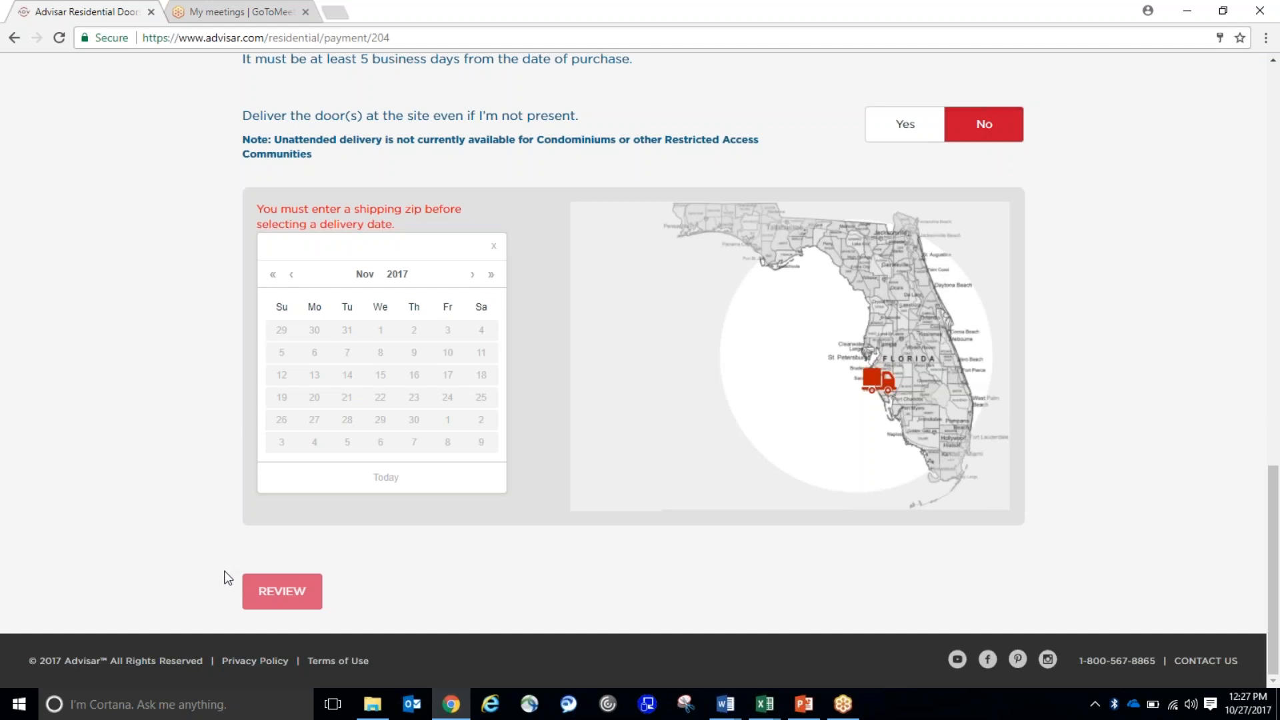
# - Switch to the PowerPoint presentation and start the slide show from slide 4, showing the sample order summary
pyautogui.click(804, 708)
pyautogui.click(93, 475)
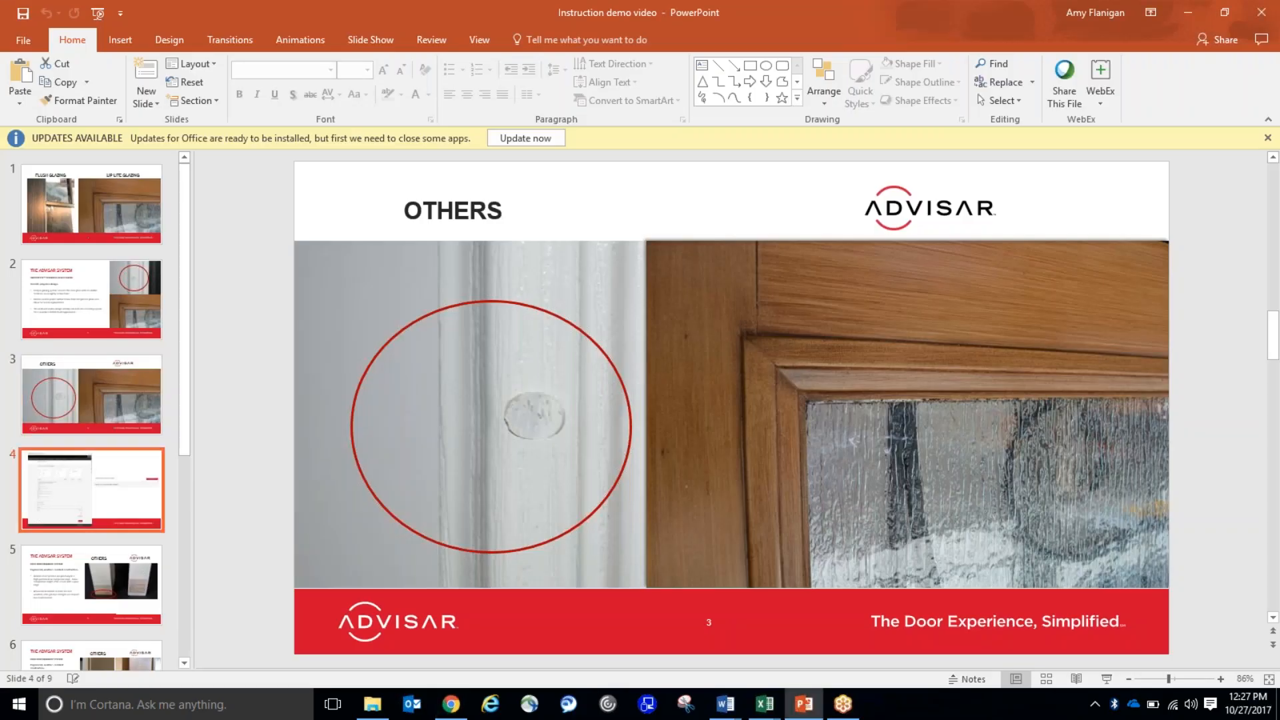
pyautogui.click(1107, 680)
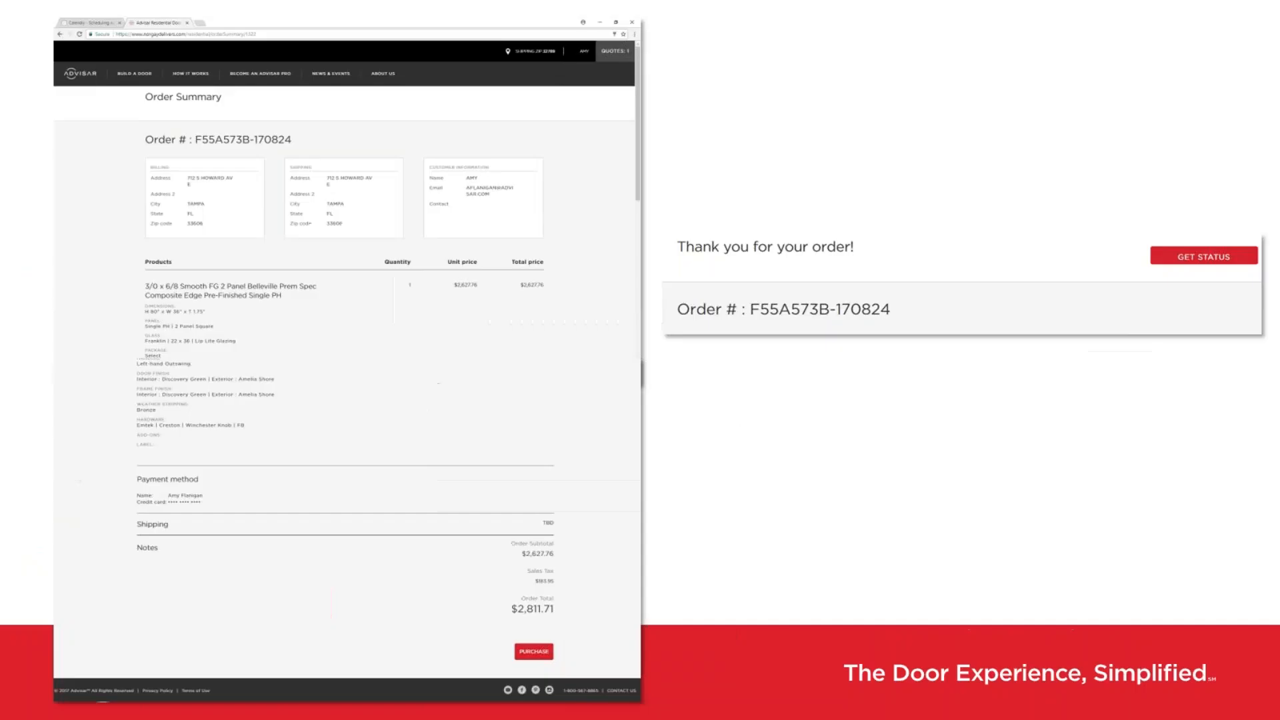